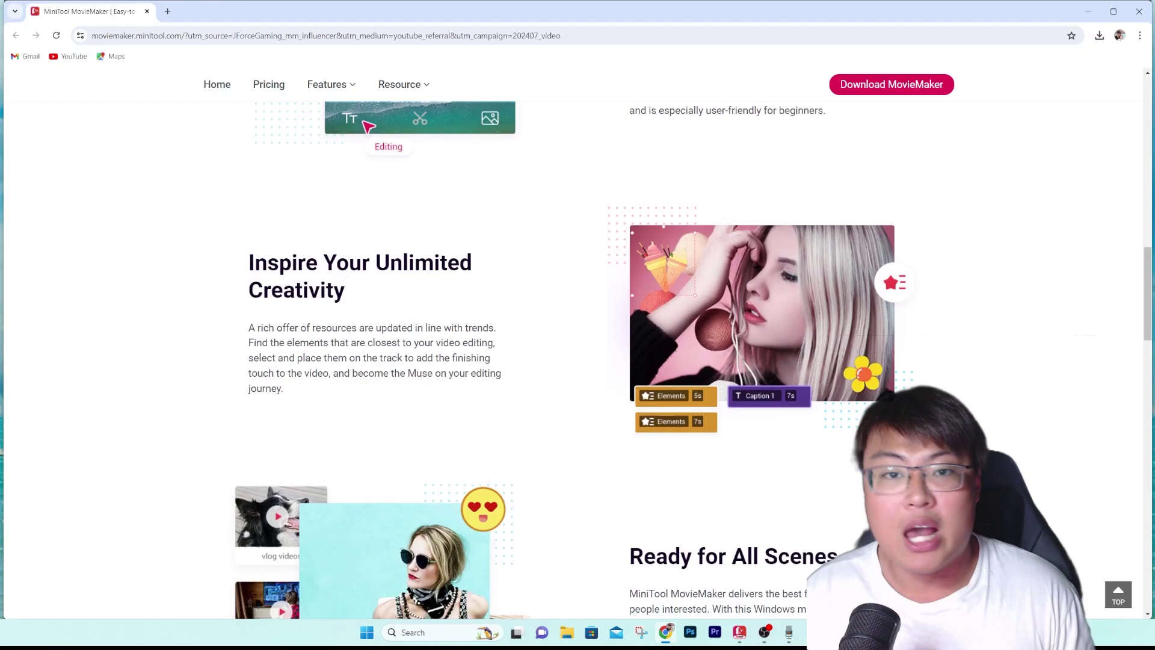
Step: Read the MovieMaker product page from the creativity section through Ready for All Scenes to the 1080P export section
{"action": "scroll", "coordinate": [578, 361], "scroll_direction": "down", "scroll_amount": 1}
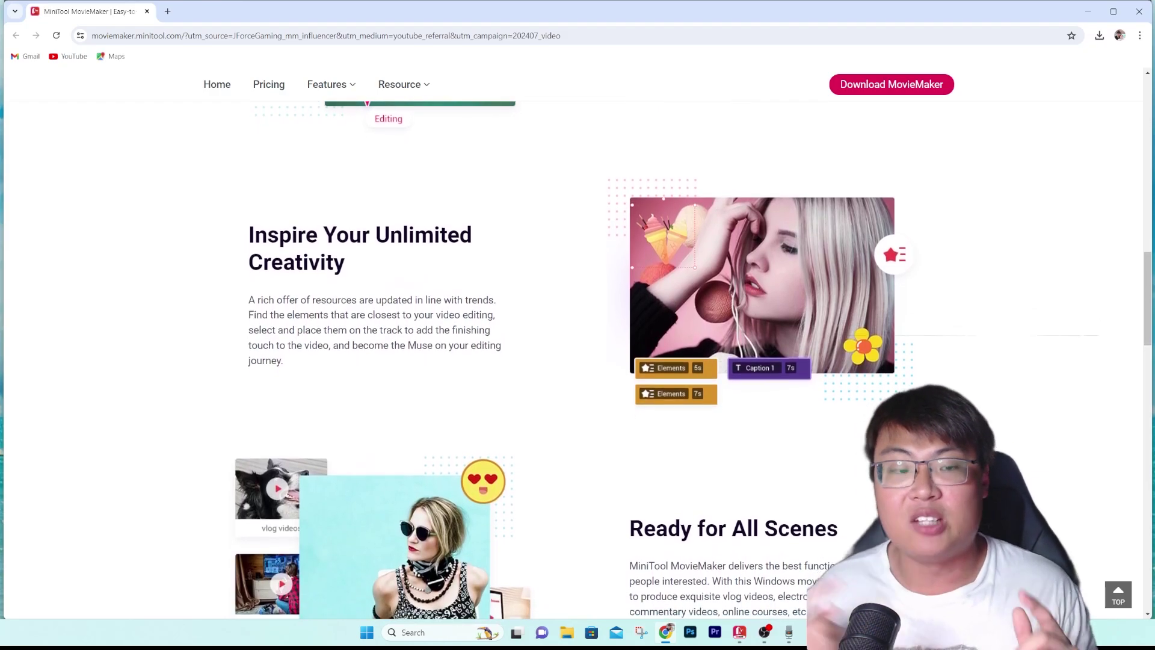
{"action": "scroll", "coordinate": [577, 361], "scroll_direction": "down", "scroll_amount": 1}
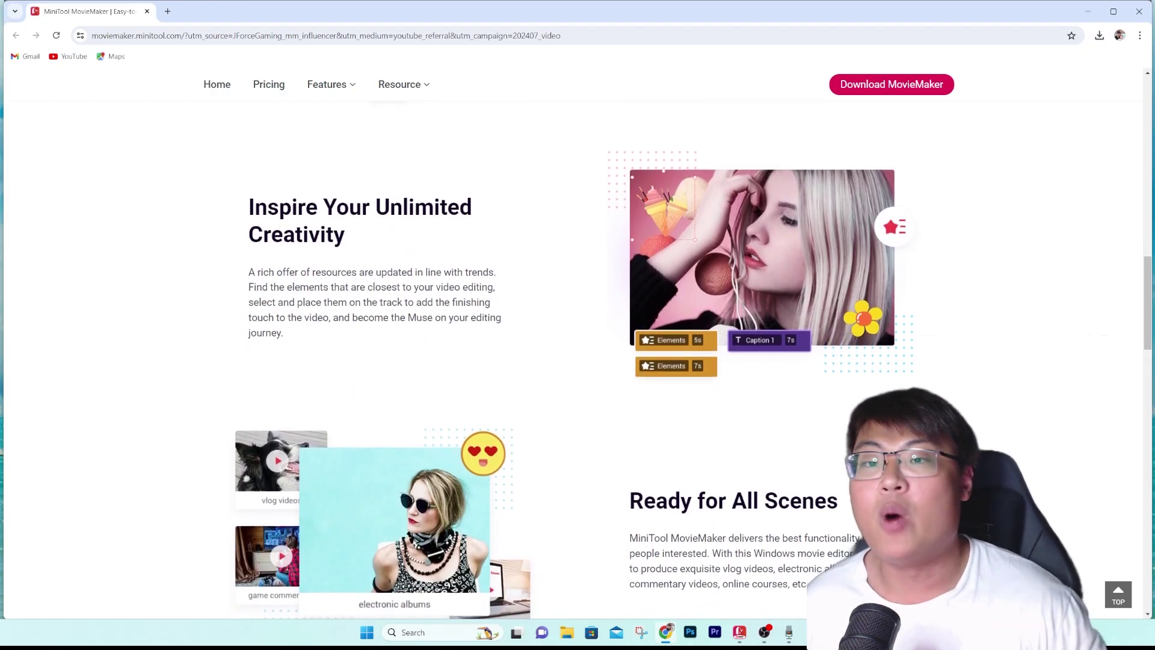
{"action": "scroll", "coordinate": [577, 361], "scroll_direction": "down", "scroll_amount": 1}
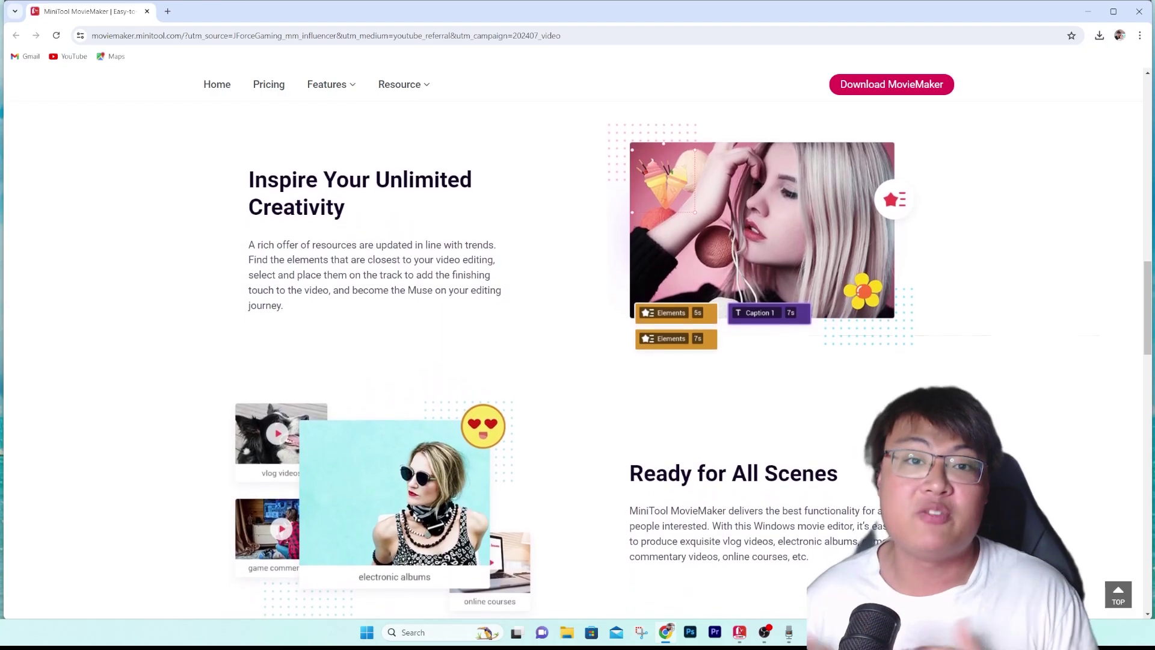
{"action": "scroll", "coordinate": [577, 361], "scroll_direction": "down", "scroll_amount": 1}
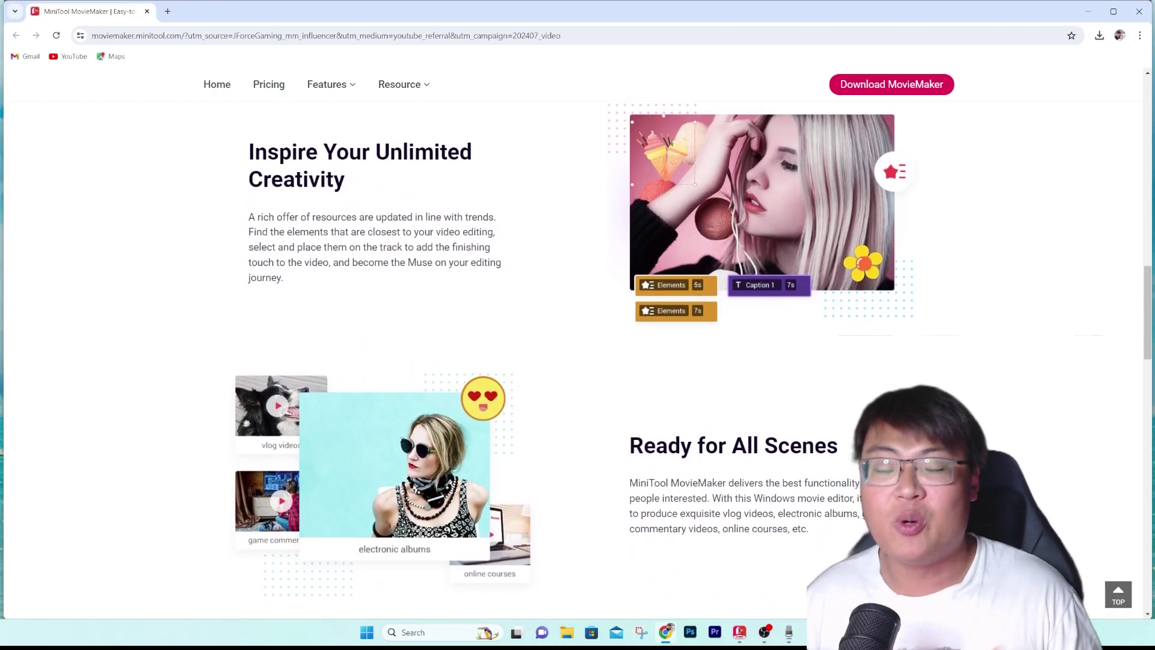
{"action": "scroll", "coordinate": [578, 361], "scroll_direction": "down", "scroll_amount": 1}
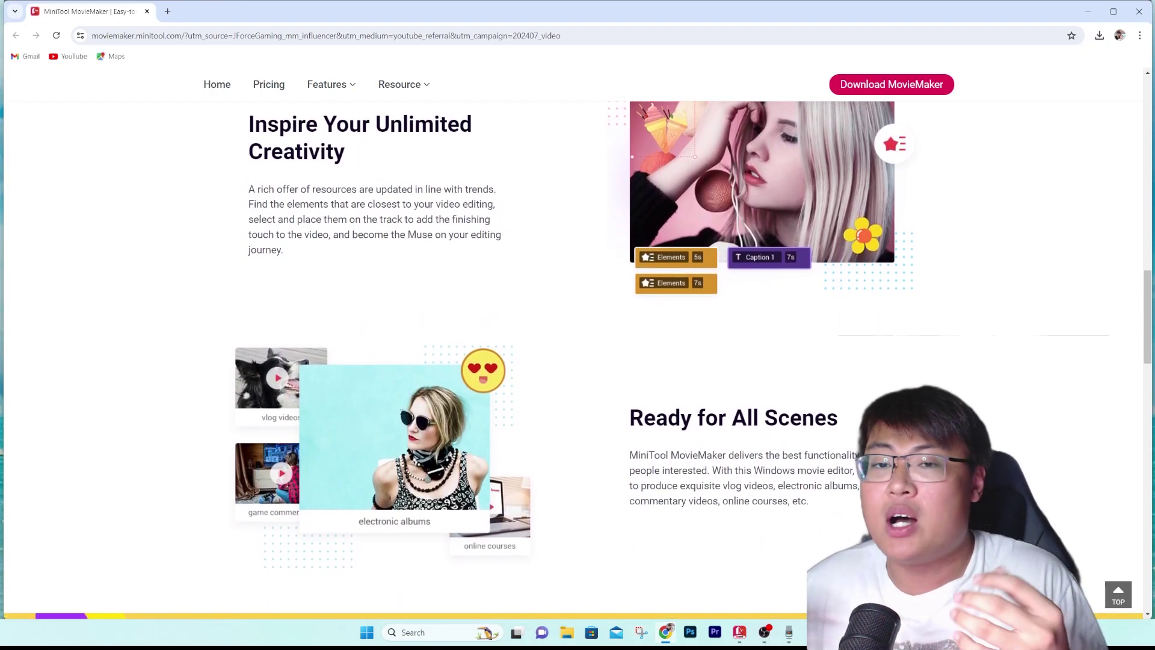
{"action": "scroll", "coordinate": [578, 361], "scroll_direction": "down", "scroll_amount": 1}
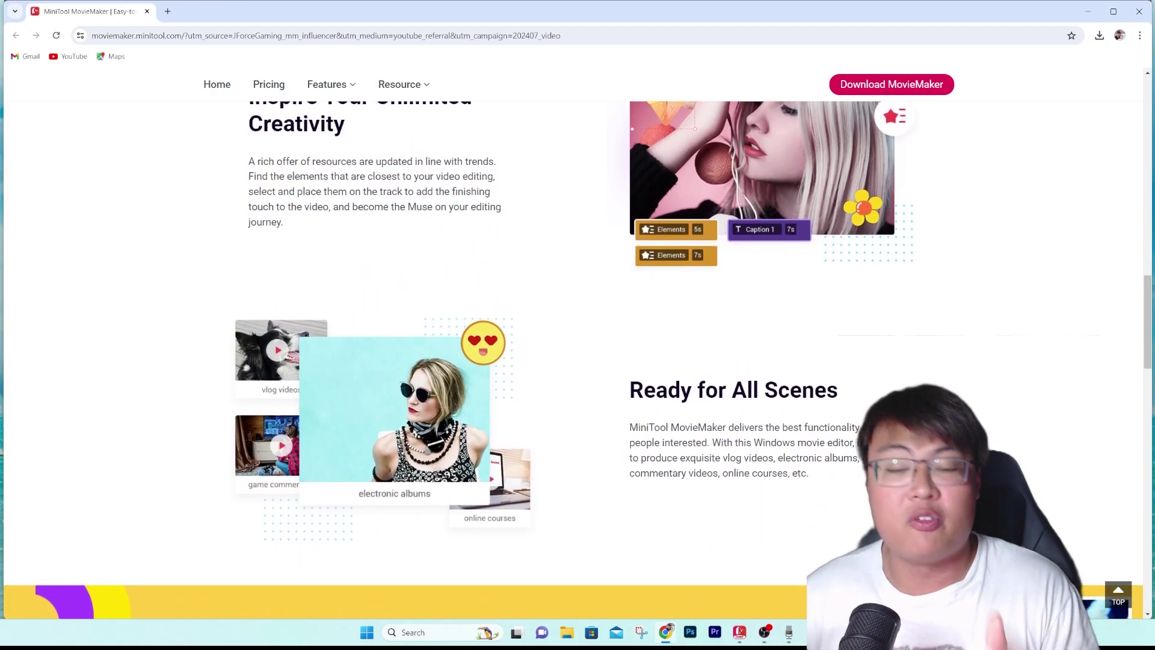
{"action": "scroll", "coordinate": [578, 361], "scroll_direction": "down", "scroll_amount": 1}
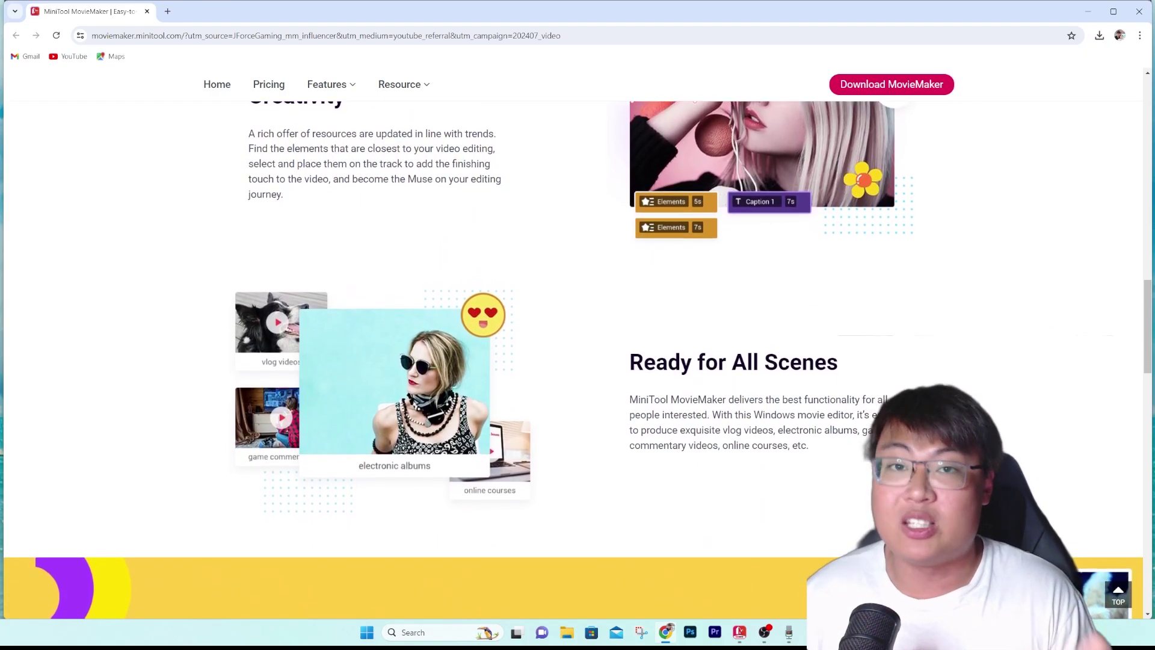
{"action": "scroll", "coordinate": [578, 361], "scroll_direction": "down", "scroll_amount": 1}
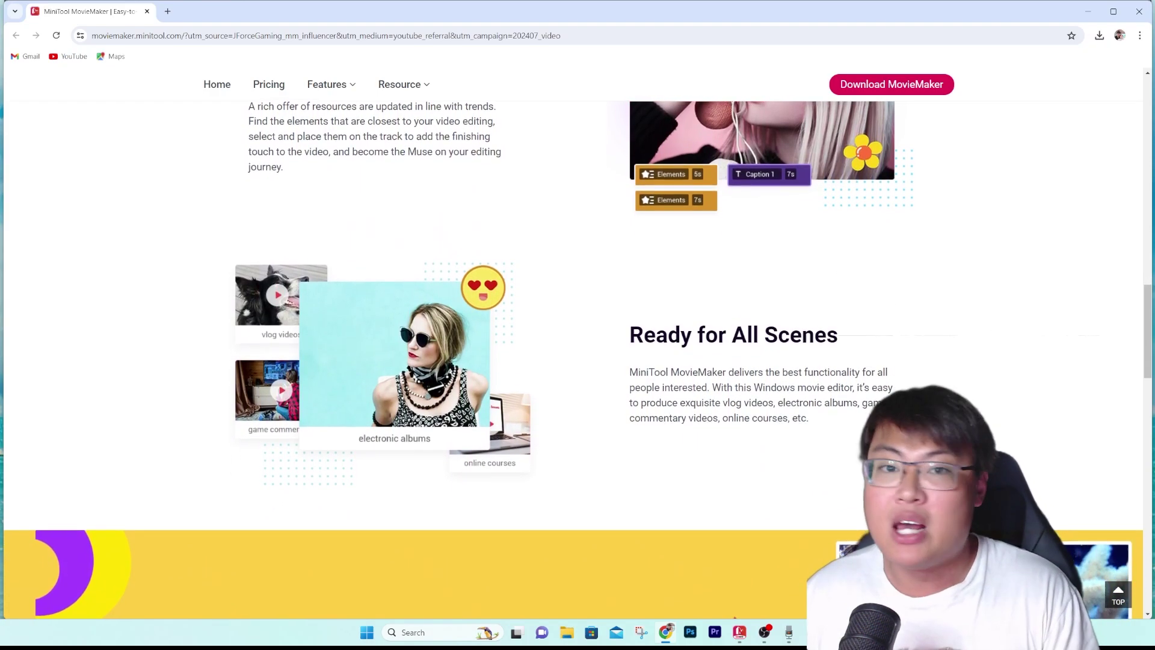
{"action": "scroll", "coordinate": [577, 361], "scroll_direction": "down", "scroll_amount": 1}
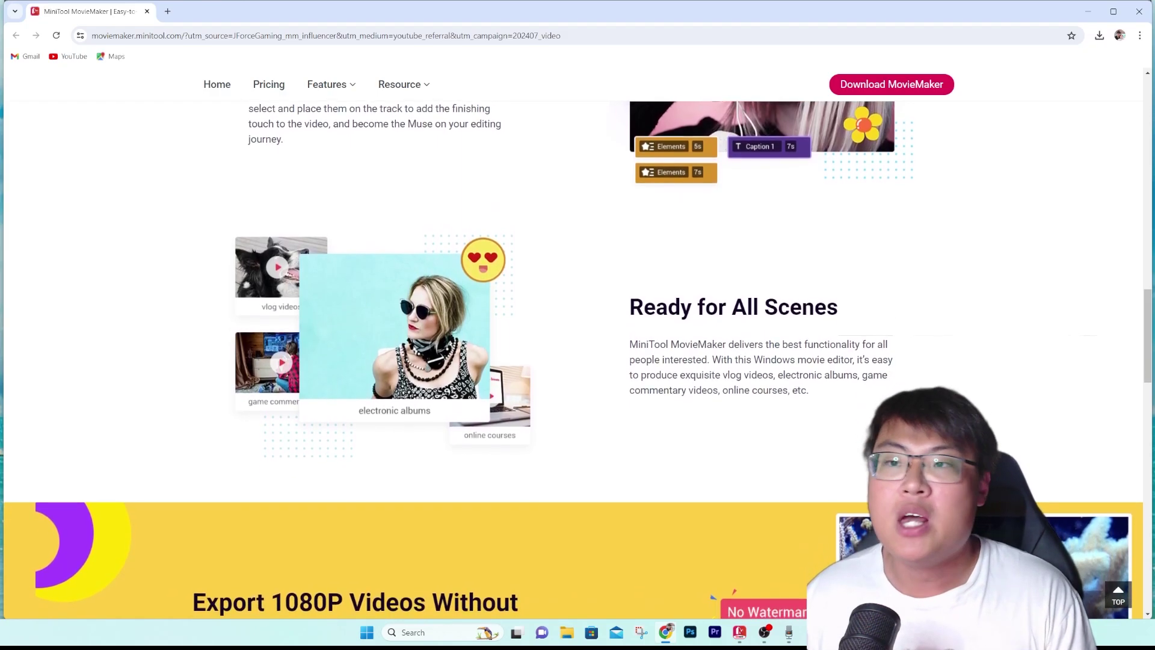
{"action": "scroll", "coordinate": [578, 361], "scroll_direction": "down", "scroll_amount": 1}
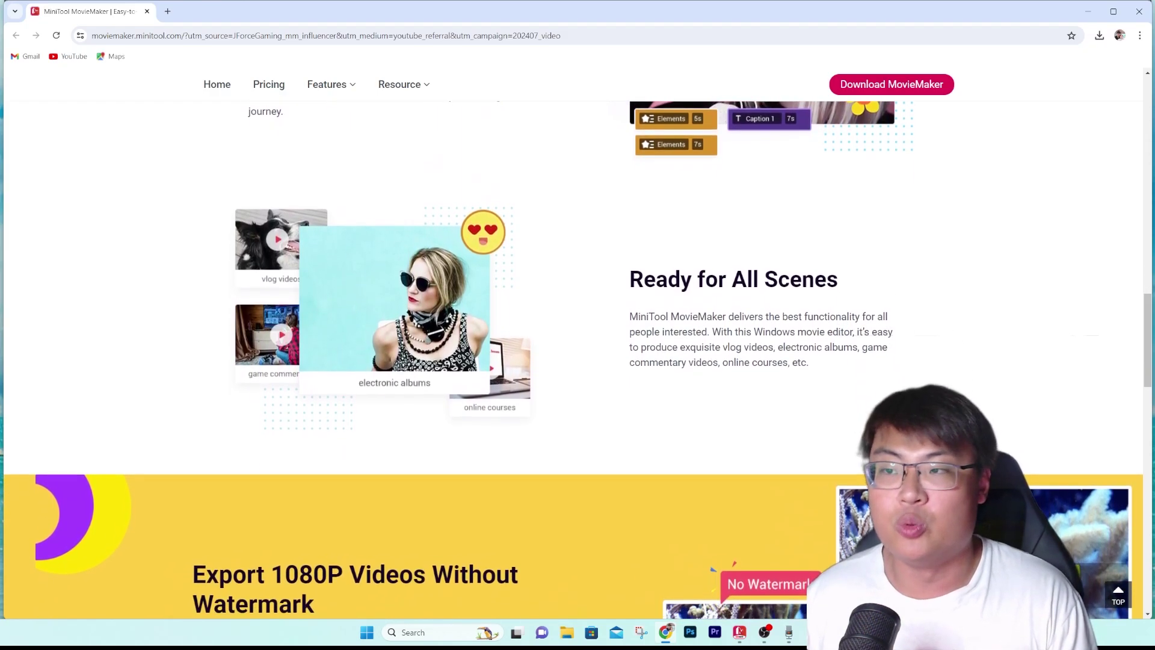
{"action": "scroll", "coordinate": [578, 361], "scroll_direction": "down", "scroll_amount": 1}
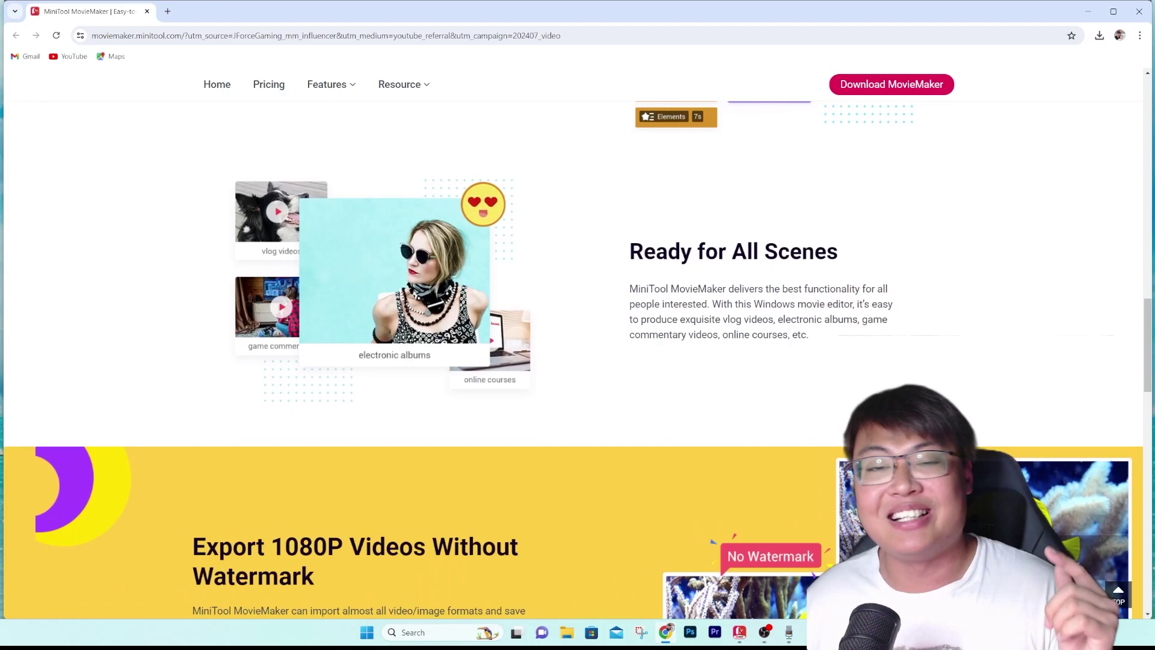
{"action": "scroll", "coordinate": [577, 361], "scroll_direction": "down", "scroll_amount": 1}
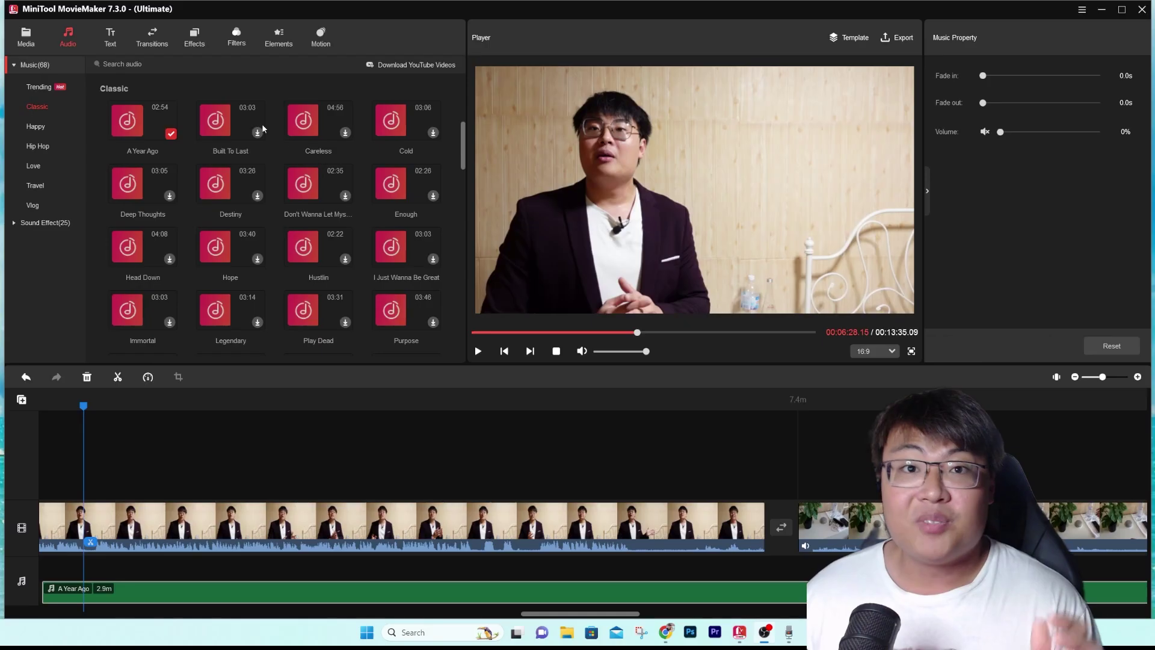
Step: Show the project's media album, look back along the timeline, and view the media files available for import
{"action": "left_click", "coordinate": [26, 40]}
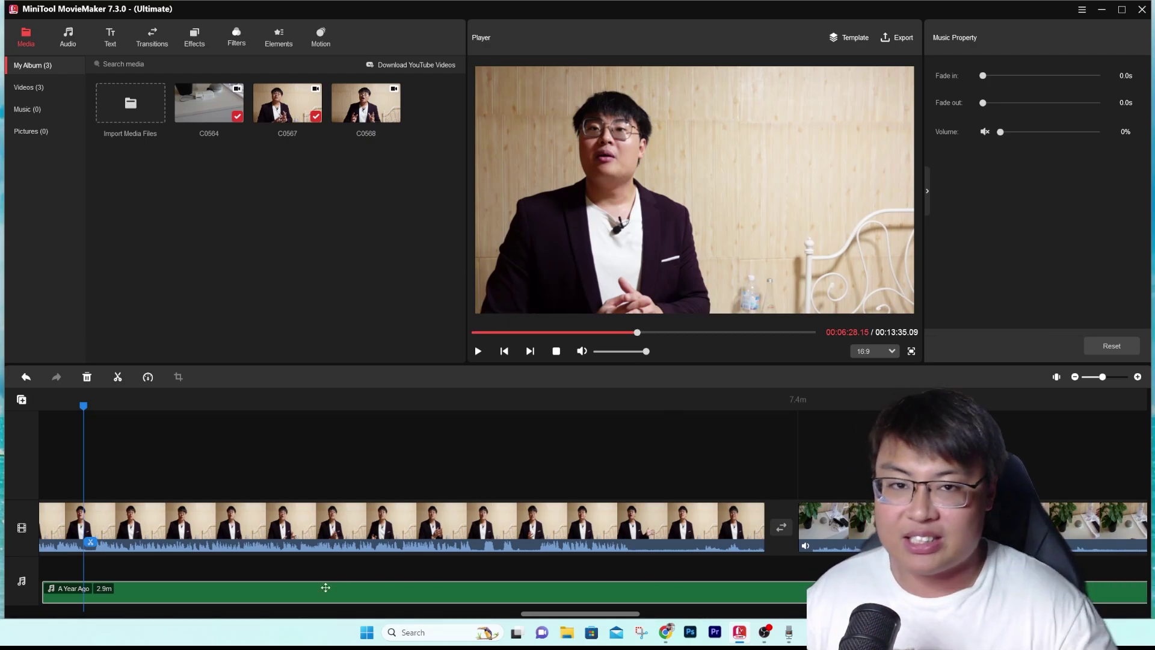
{"action": "left_click_drag", "start_coordinate": [539, 614], "coordinate": [441, 614]}
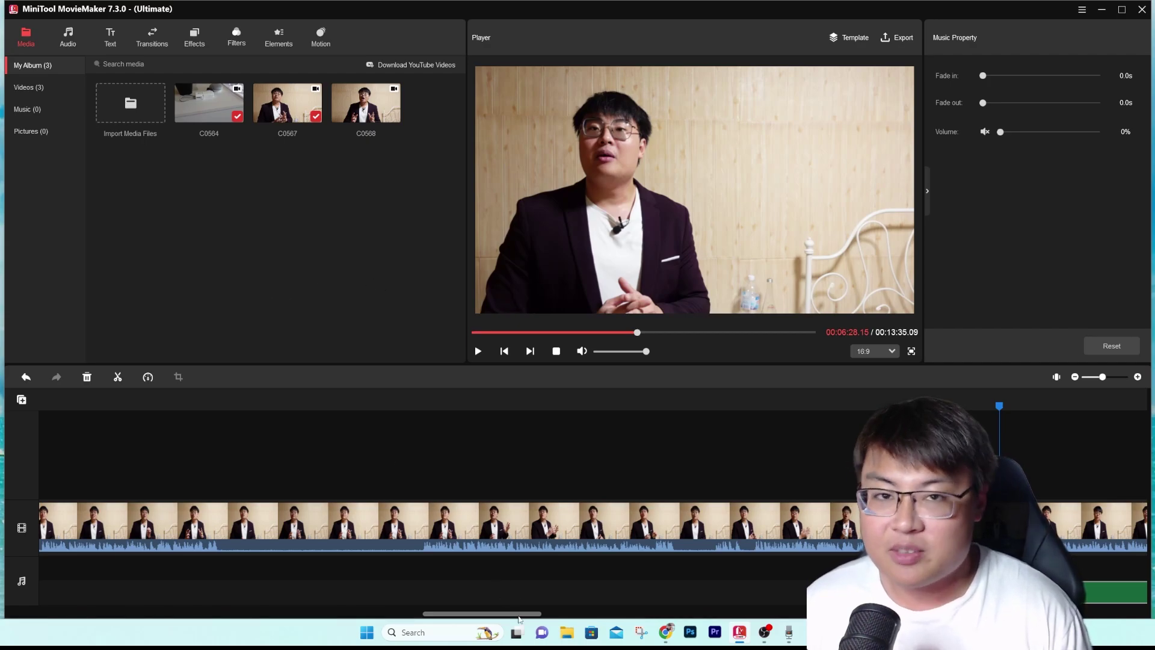
{"action": "left_click_drag", "start_coordinate": [437, 615], "coordinate": [196, 615]}
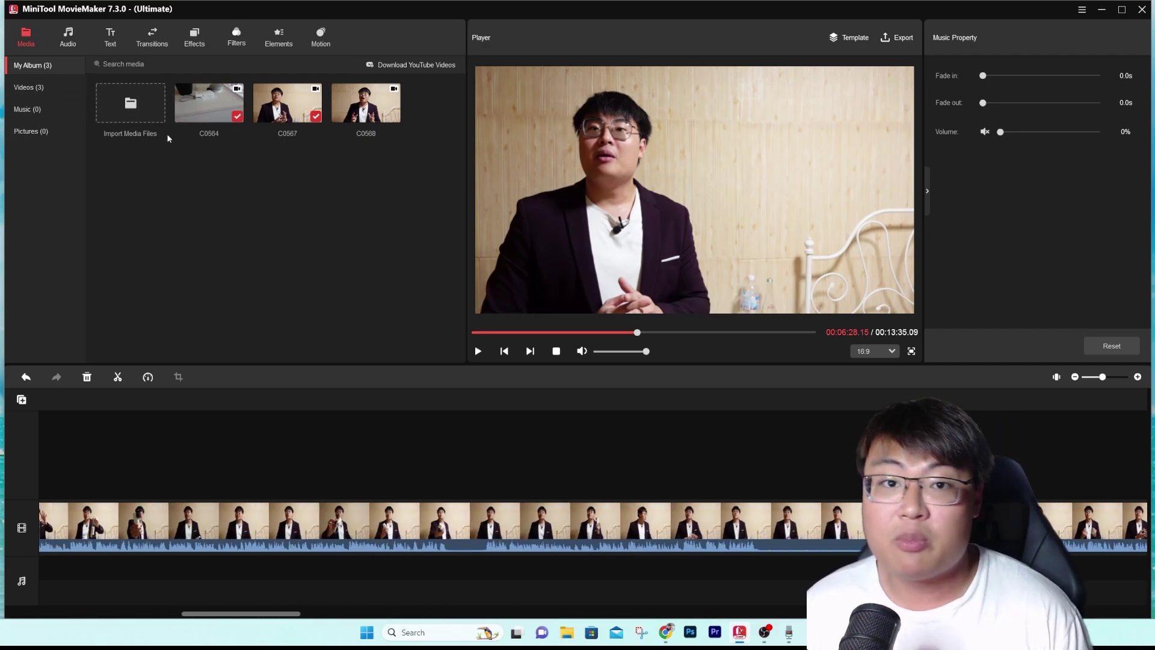
{"action": "left_click", "coordinate": [148, 109]}
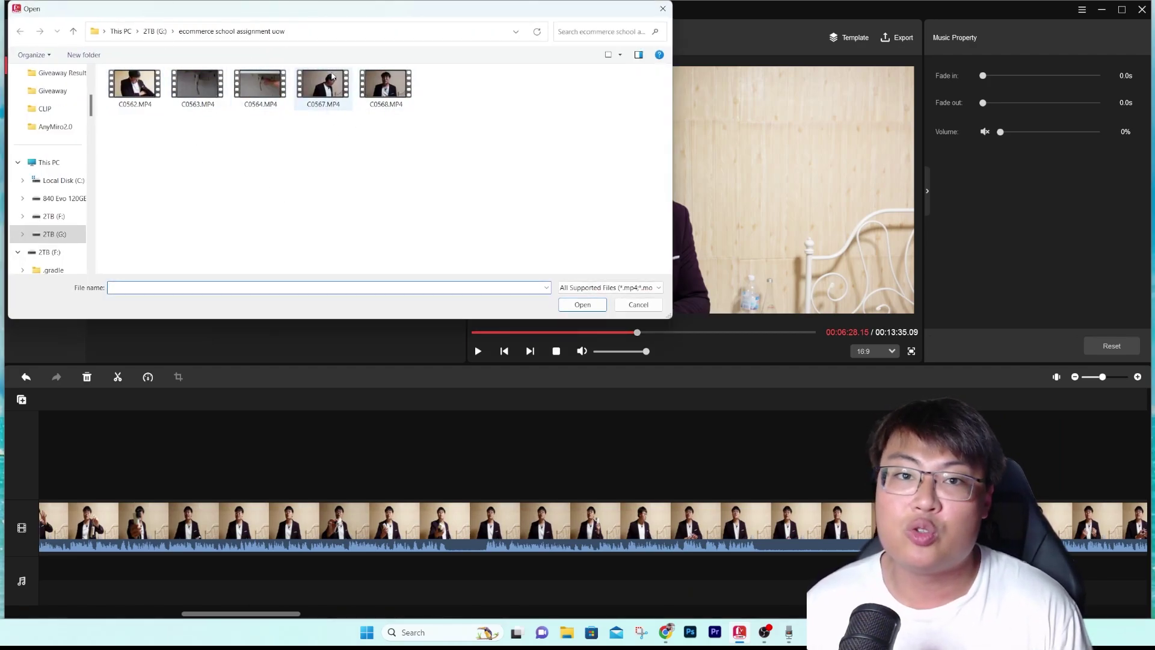
{"action": "left_click", "coordinate": [588, 308]}
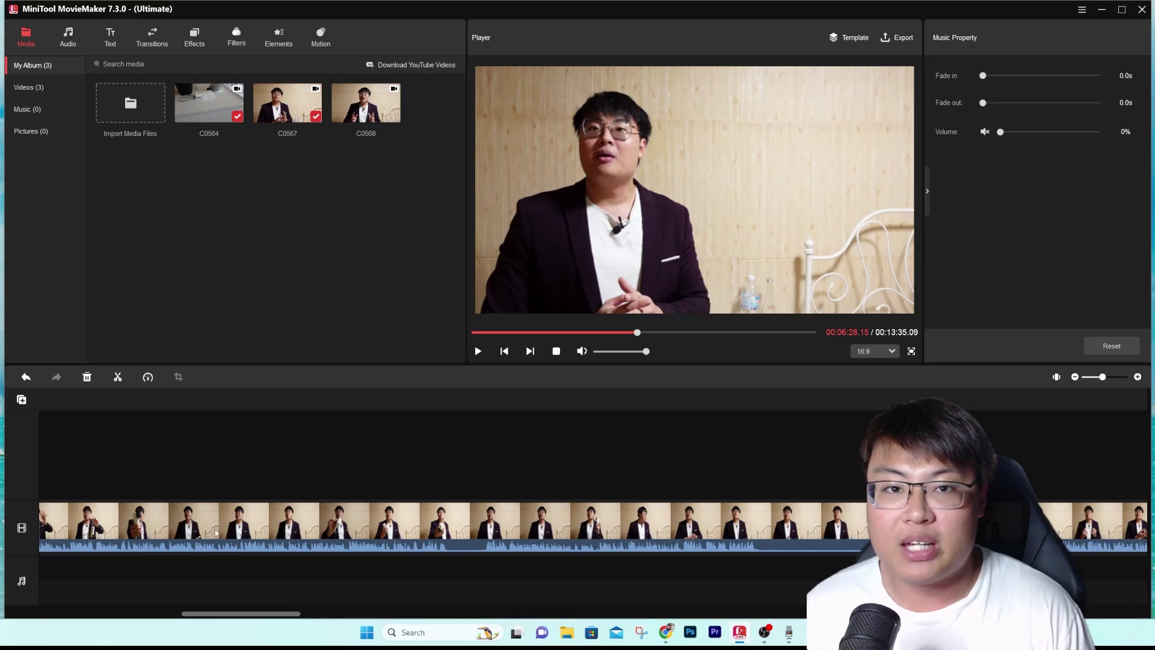
Step: Split the first clip on the video track at 00:01:50.03
{"action": "left_click_drag", "start_coordinate": [186, 530], "coordinate": [175, 528]}
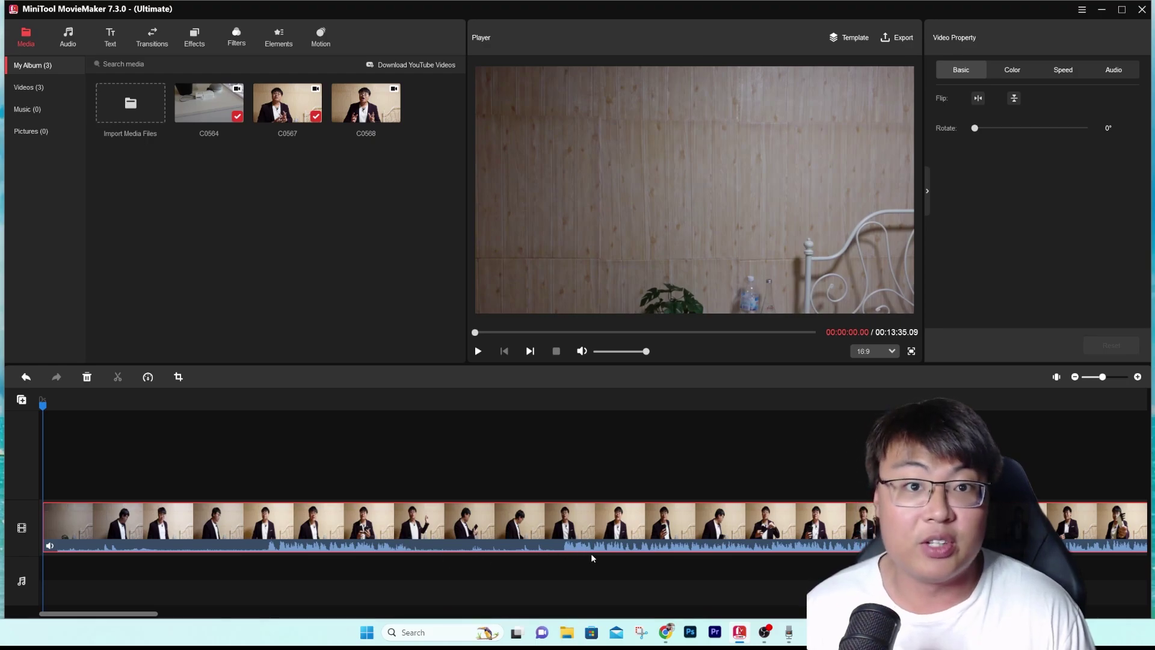
{"action": "left_click", "coordinate": [36, 87]}
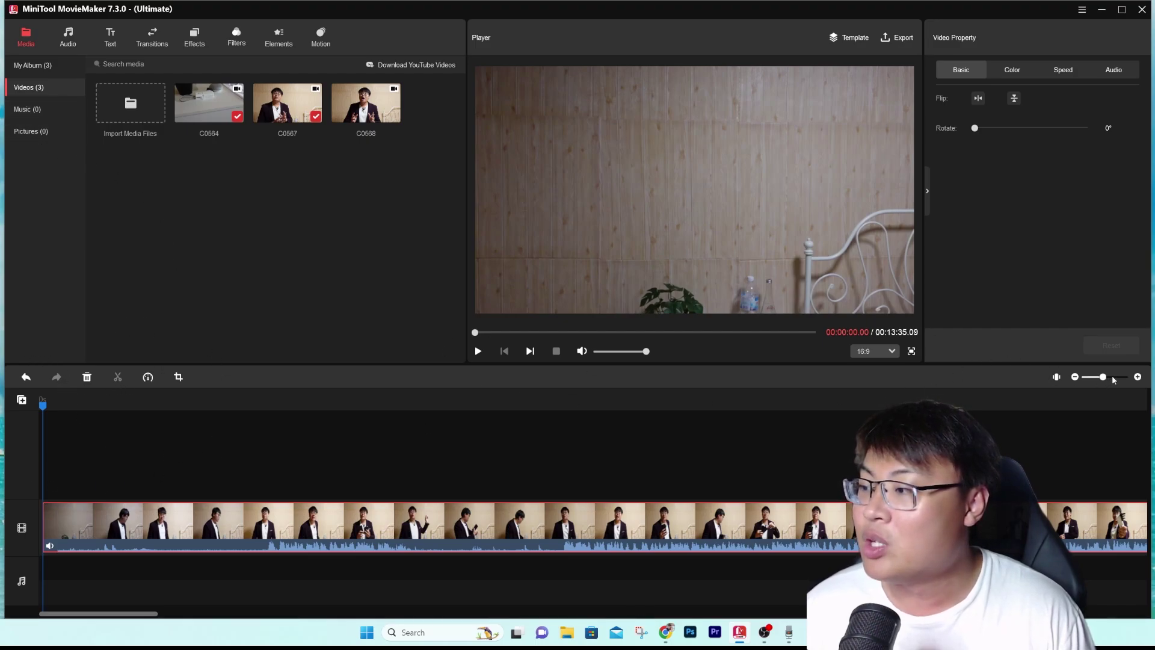
{"action": "scroll", "coordinate": [1113, 379], "scroll_direction": "down", "scroll_amount": 3}
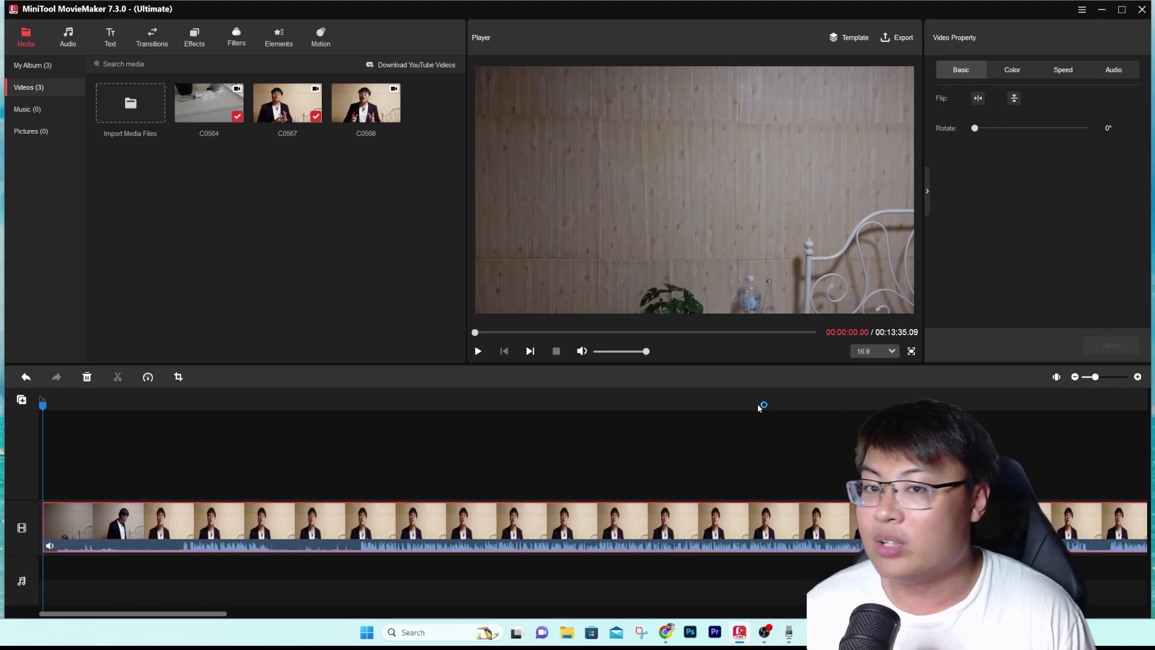
{"action": "scroll", "coordinate": [1092, 379], "scroll_direction": "down", "scroll_amount": 2}
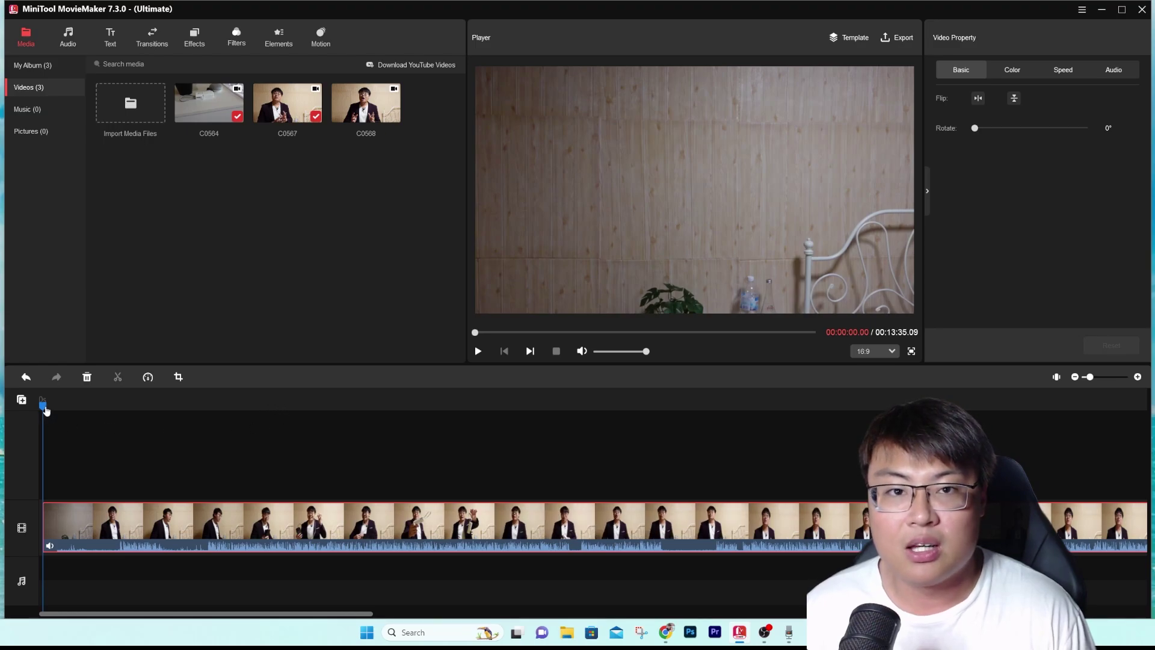
{"action": "left_click_drag", "start_coordinate": [46, 411], "coordinate": [428, 411]}
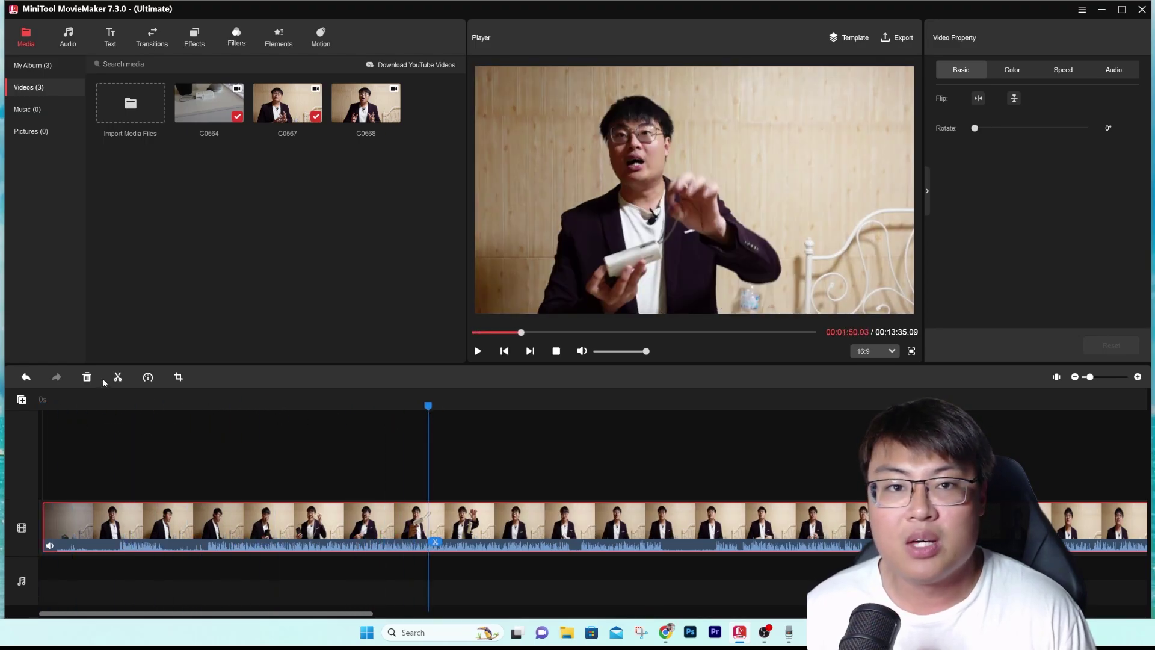
{"action": "left_click", "coordinate": [118, 377]}
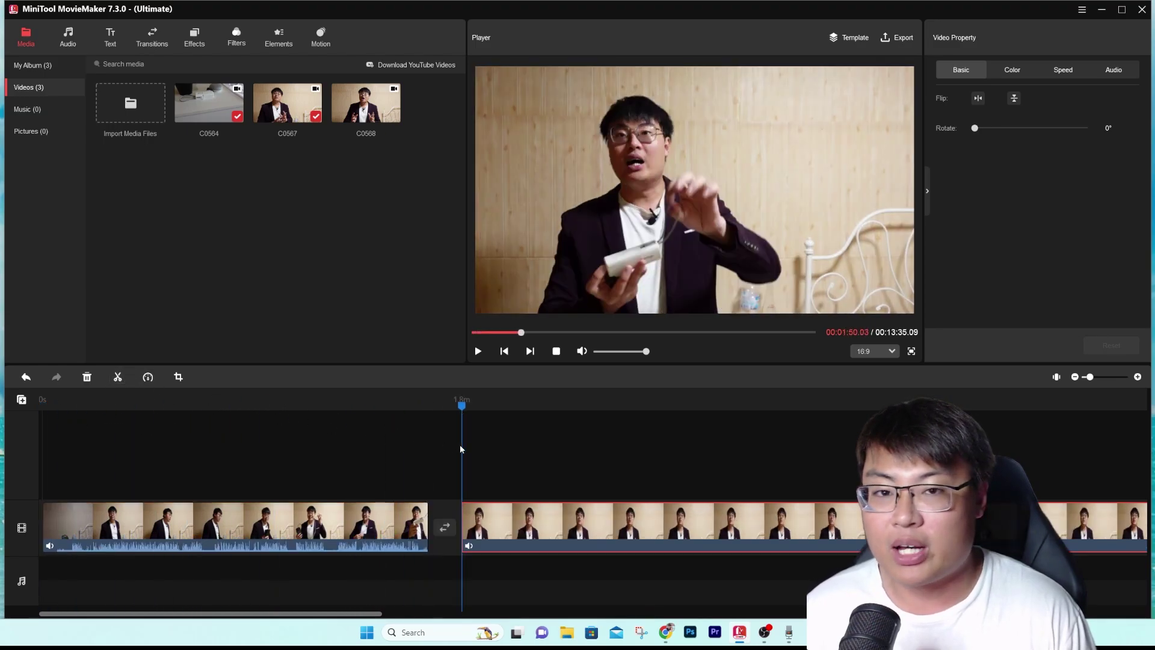
Step: Look over the crop and speed options for the clip segment after the split without changing them
{"action": "left_click", "coordinate": [441, 530]}
{"action": "left_click", "coordinate": [491, 519]}
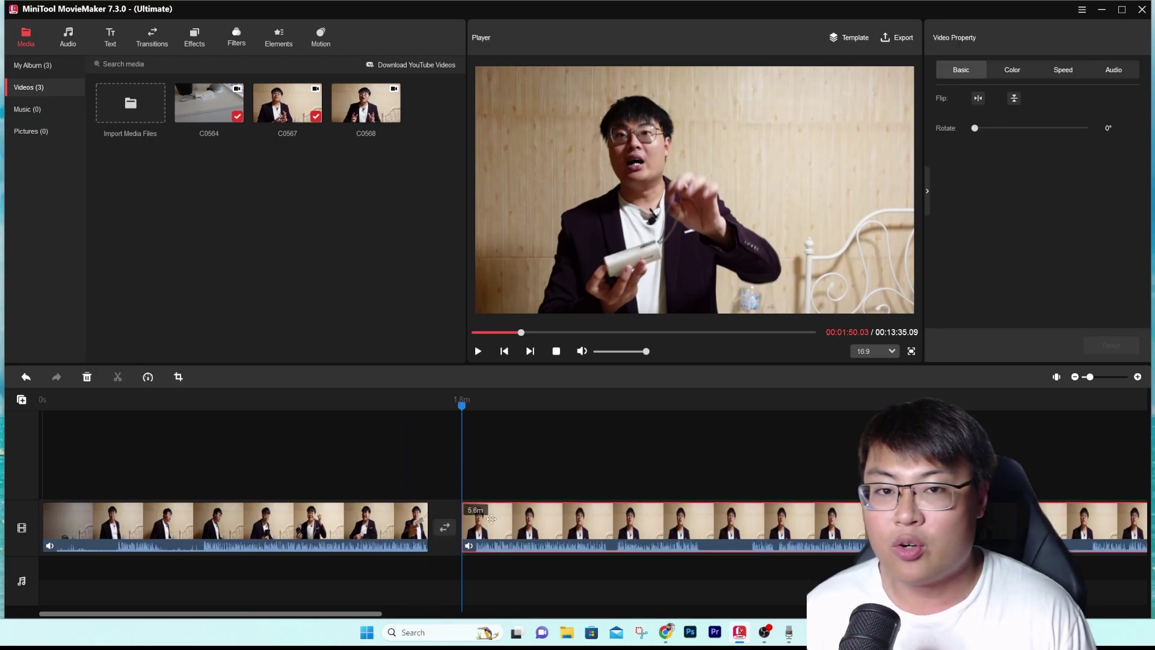
{"action": "left_click", "coordinate": [178, 377]}
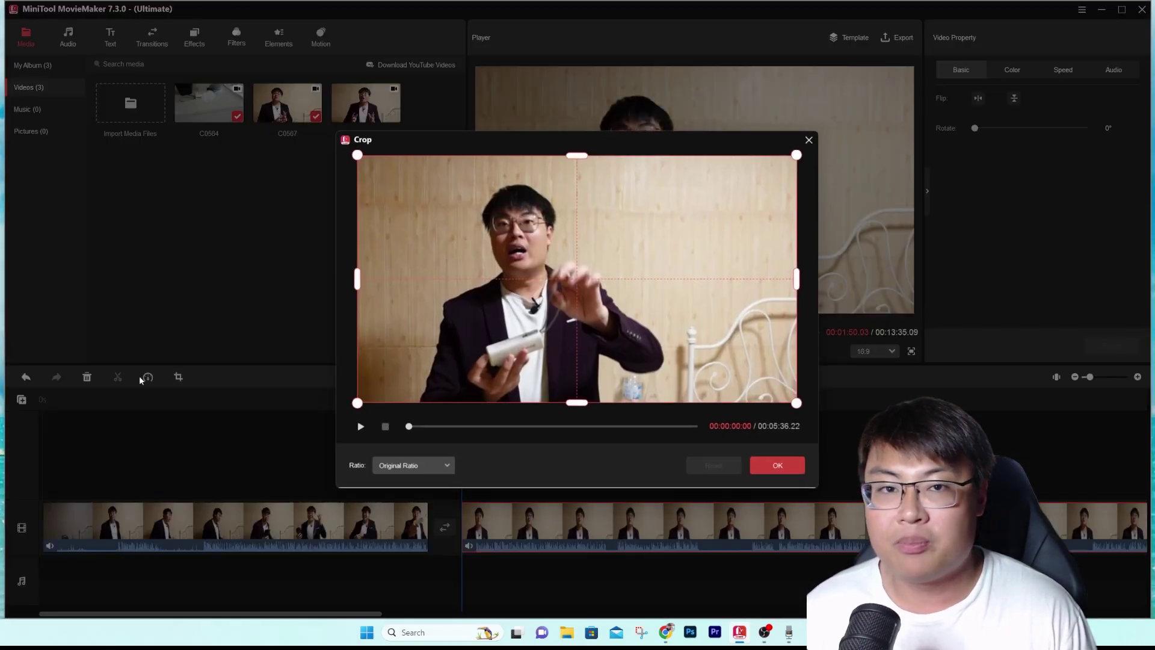
{"action": "mouse_move", "coordinate": [801, 405]}
{"action": "left_mouse_down"}
{"action": "mouse_move", "coordinate": [762, 385]}
{"action": "mouse_move", "coordinate": [802, 410]}
{"action": "left_mouse_up"}
{"action": "left_click", "coordinate": [814, 137]}
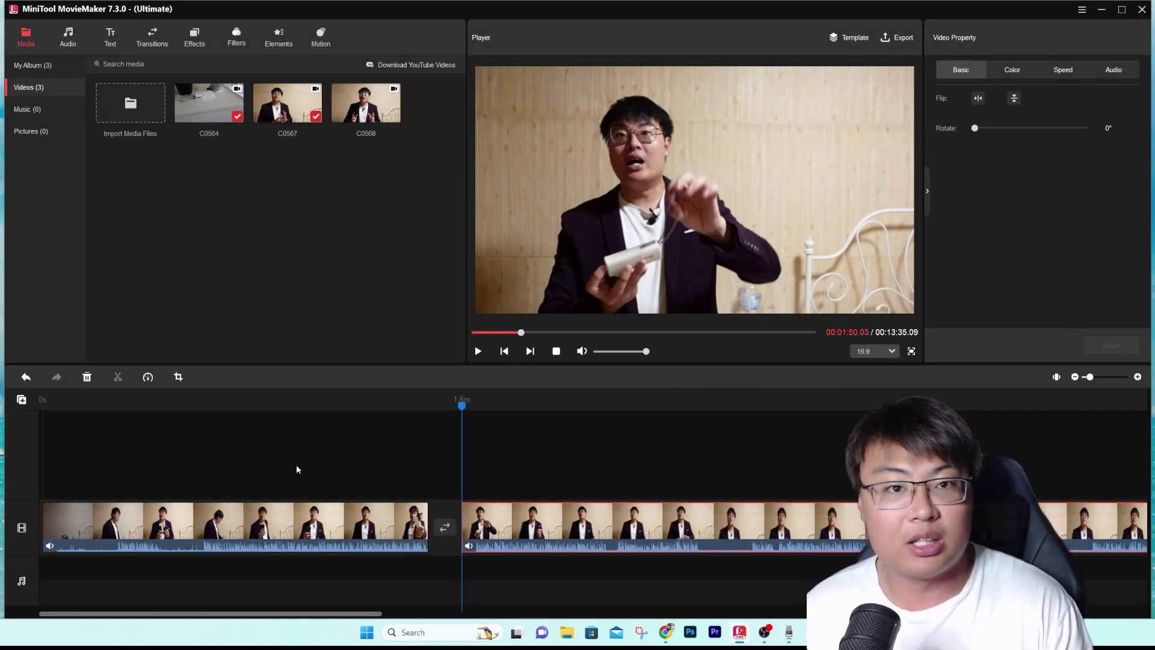
{"action": "left_click", "coordinate": [148, 377]}
{"action": "left_click", "coordinate": [175, 408]}
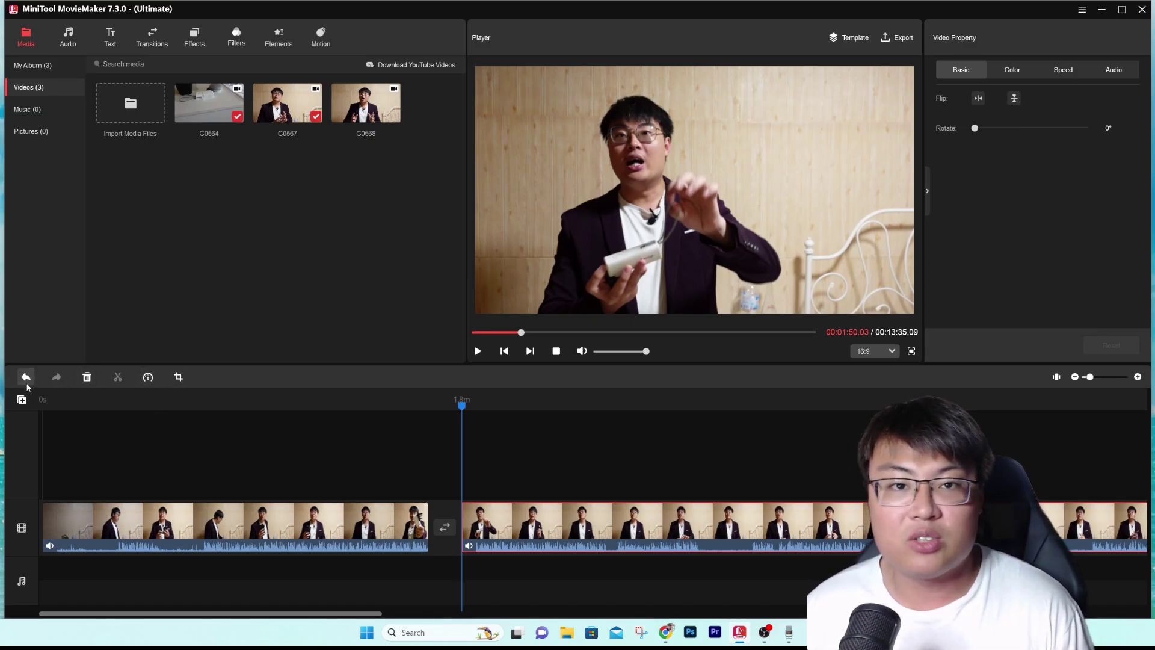
Step: Select the first clip segment, clear the selection, and preview the footage at 00:02:21.13
{"action": "left_click", "coordinate": [243, 506]}
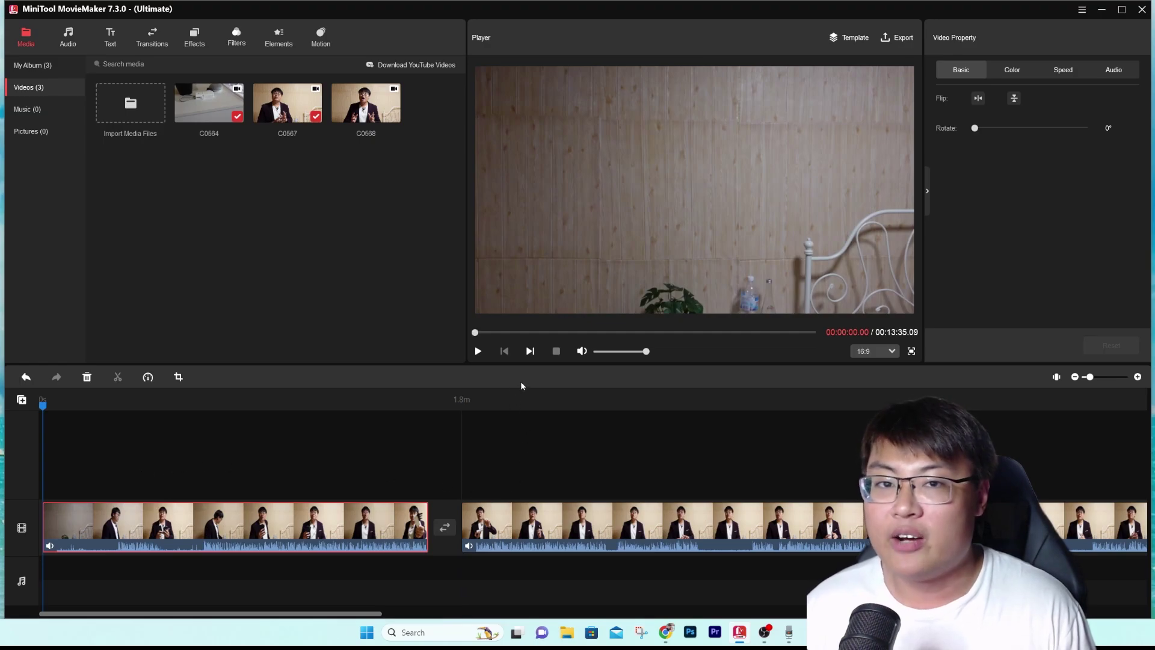
{"action": "left_click", "coordinate": [456, 431]}
{"action": "left_click_drag", "start_coordinate": [44, 409], "coordinate": [574, 415]}
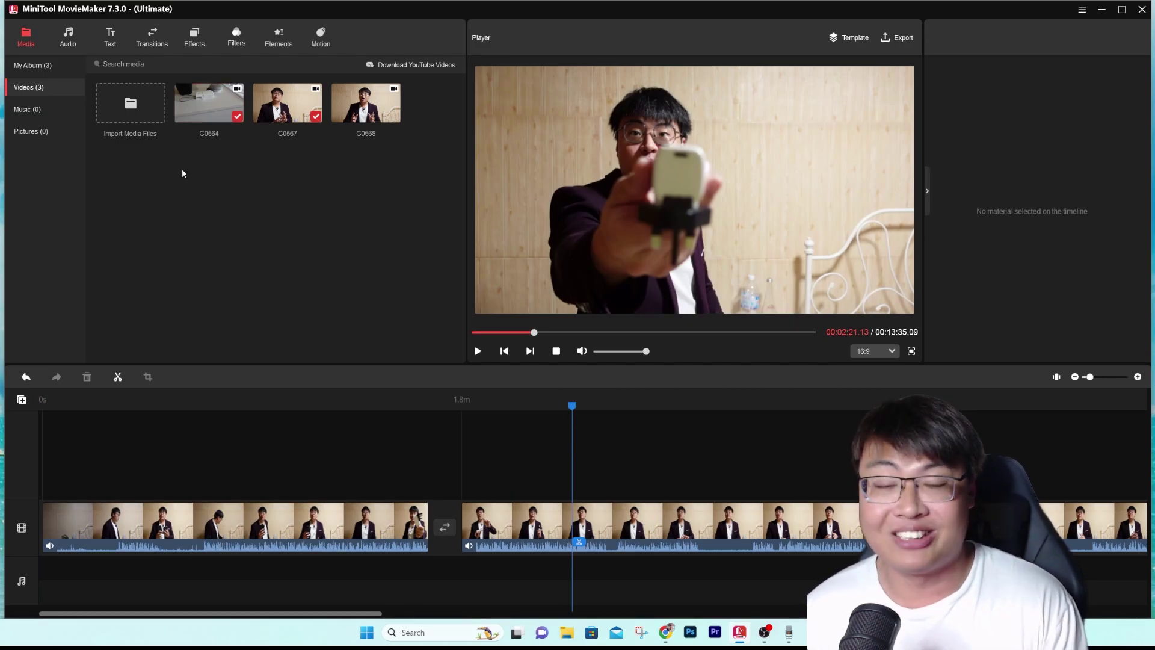
Step: Browse the Classic and Trending tracks in the music library and open the web page for downloading YouTube videos
{"action": "left_click", "coordinate": [68, 37]}
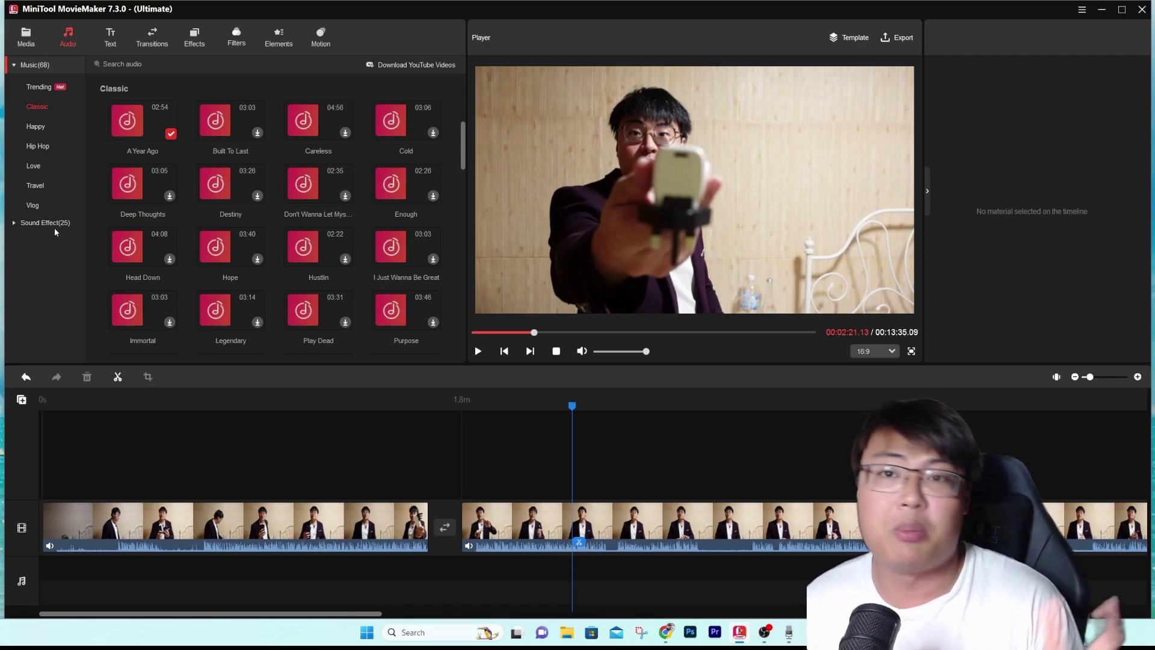
{"action": "scroll", "coordinate": [242, 240], "scroll_direction": "down", "scroll_amount": 3}
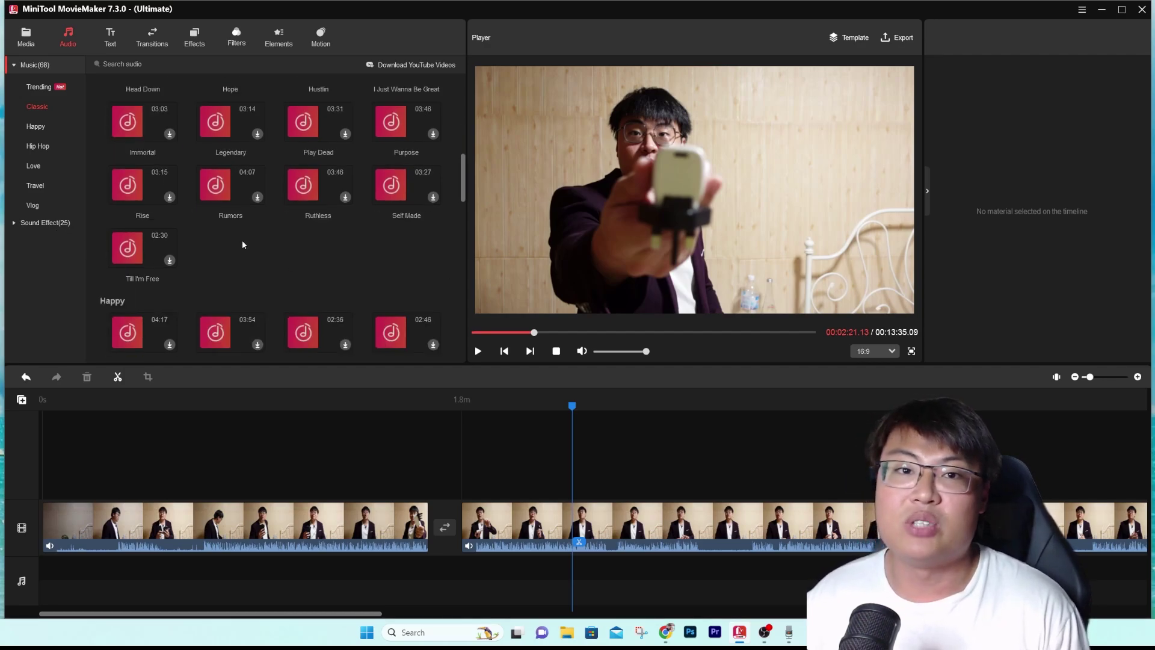
{"action": "scroll", "coordinate": [242, 240], "scroll_direction": "up", "scroll_amount": 5}
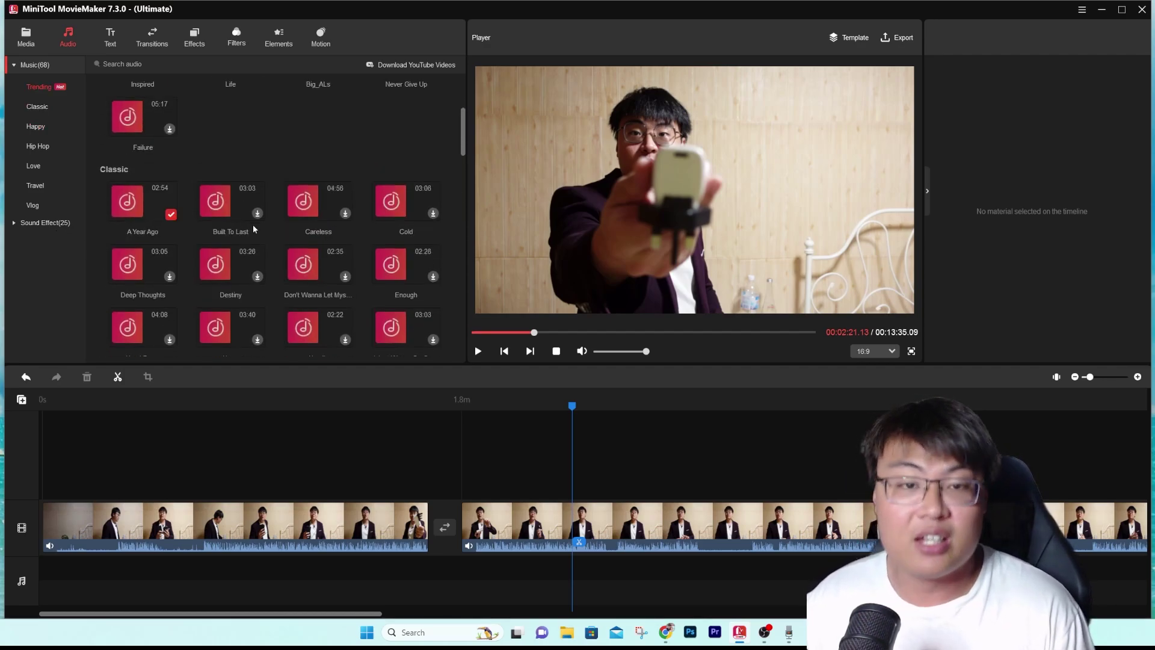
{"action": "scroll", "coordinate": [264, 237], "scroll_direction": "up", "scroll_amount": 3}
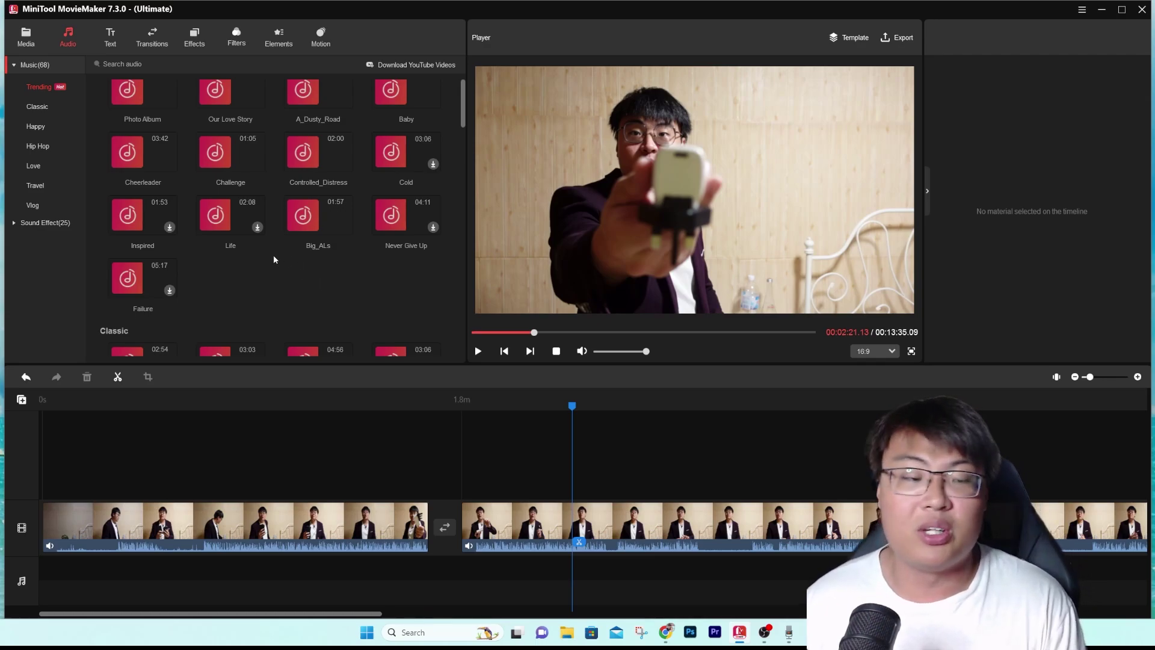
{"action": "scroll", "coordinate": [251, 234], "scroll_direction": "up", "scroll_amount": 1}
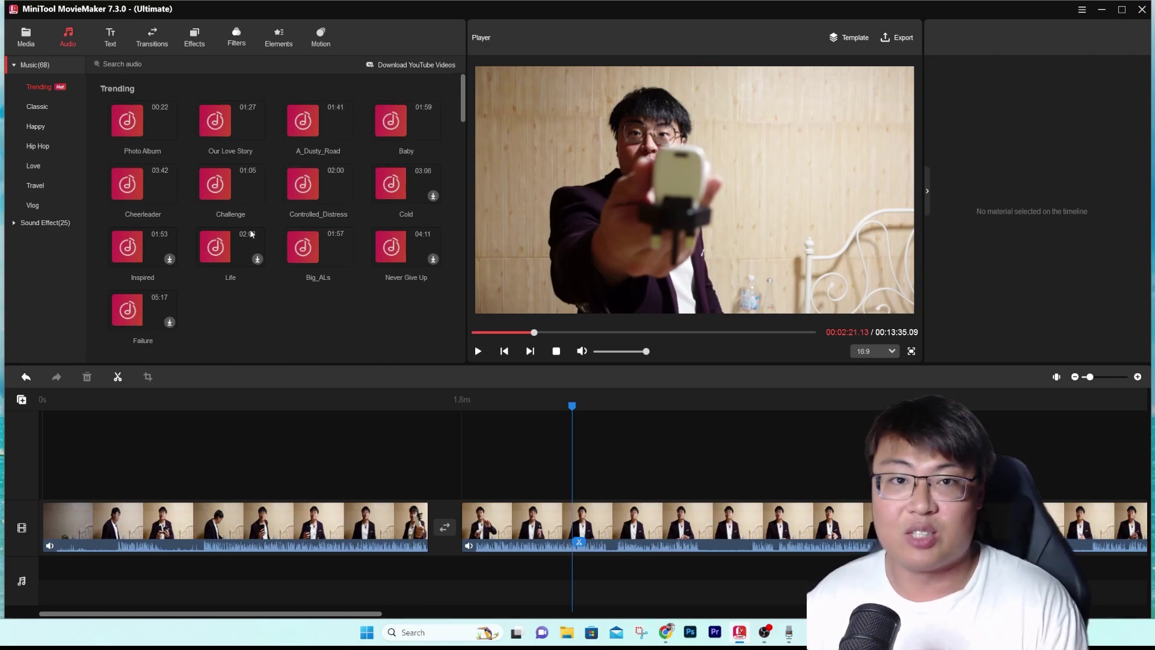
{"action": "left_click", "coordinate": [389, 66]}
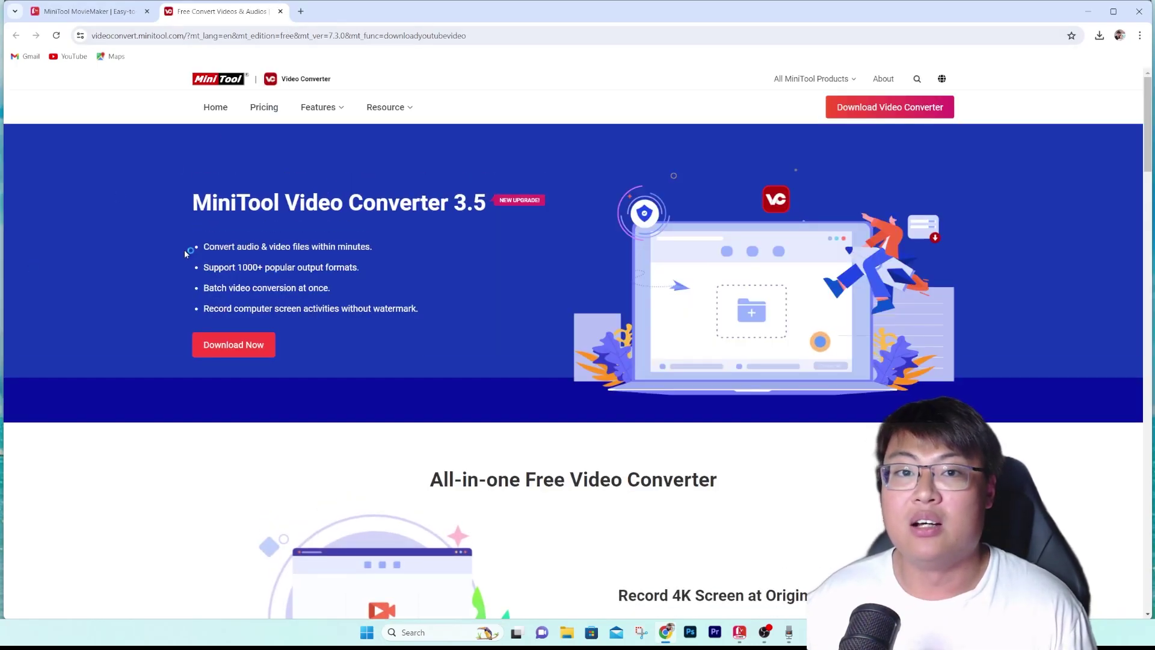
Step: Close the web browser and look through the Classic, Happy, Hip Hop and Love categories in the music library
{"action": "left_click", "coordinate": [281, 10]}
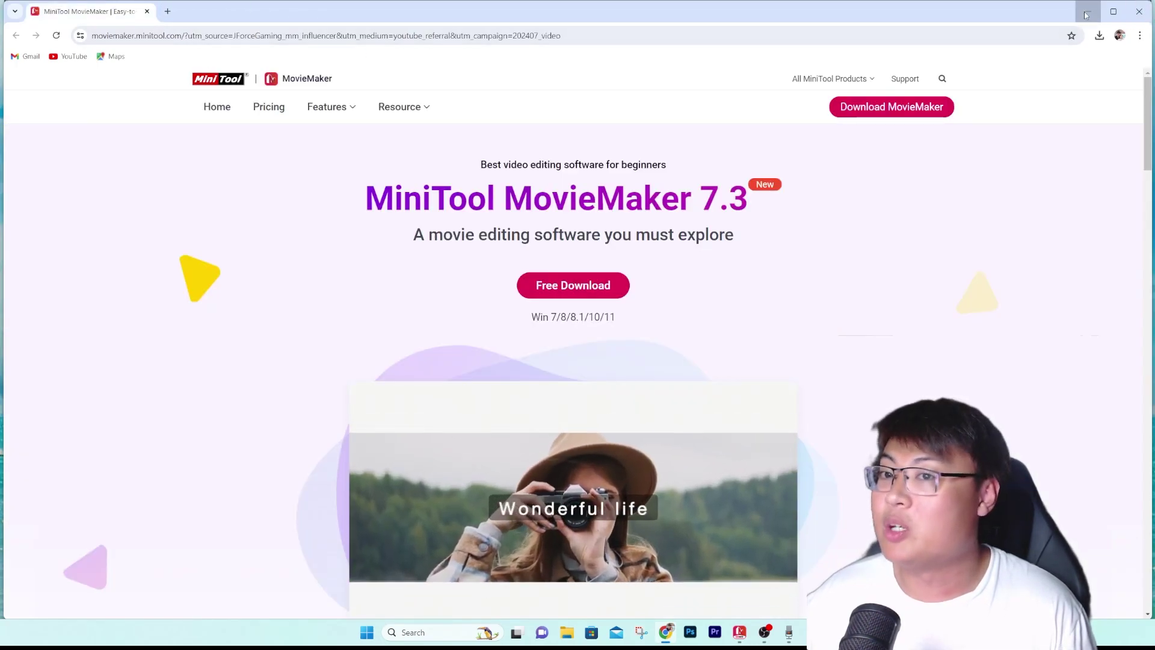
{"action": "left_click", "coordinate": [1139, 12]}
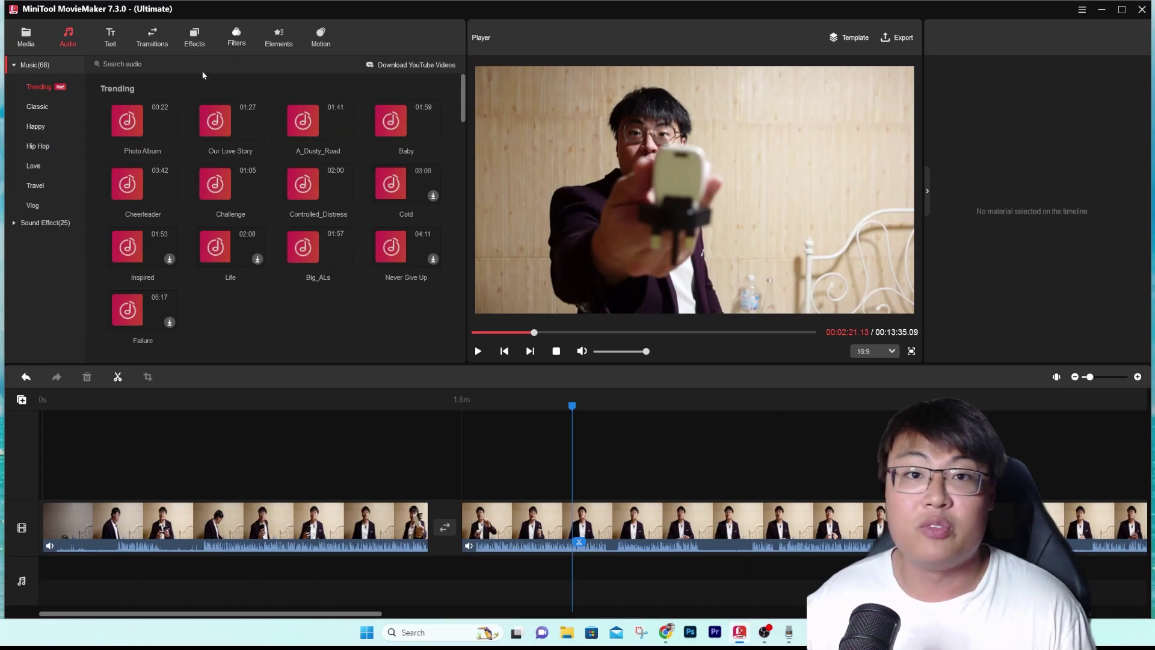
{"action": "left_click", "coordinate": [180, 62]}
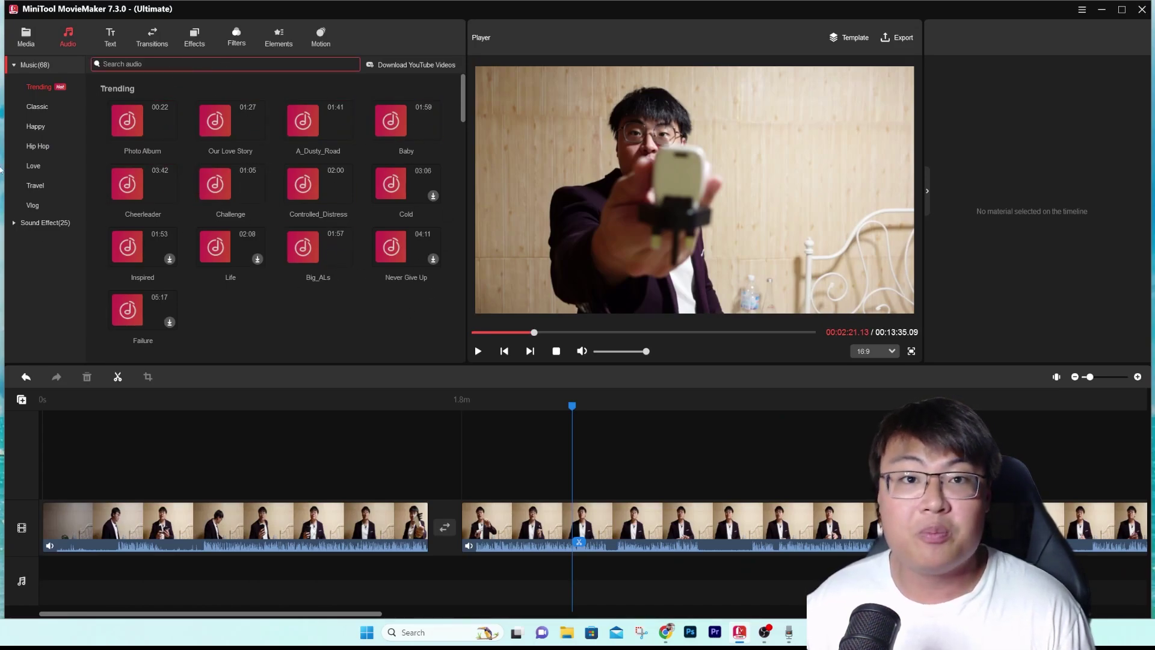
{"action": "left_click", "coordinate": [38, 109]}
{"action": "left_click", "coordinate": [40, 128]}
{"action": "left_click", "coordinate": [35, 147]}
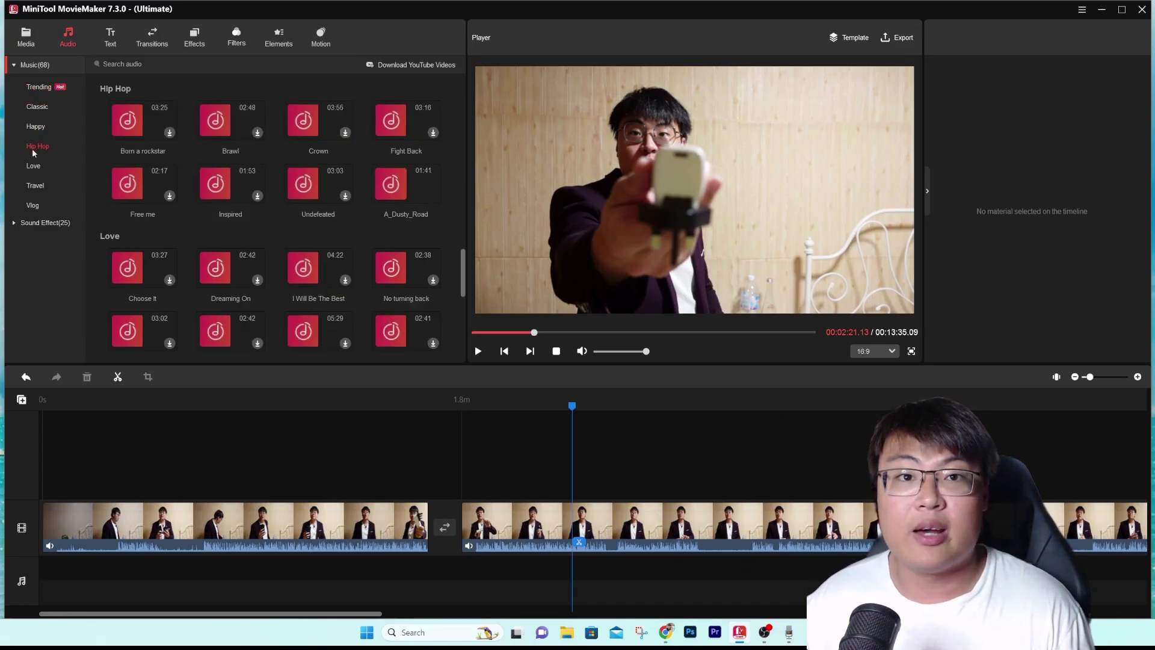
{"action": "left_click", "coordinate": [33, 167]}
Step: Look through the Ambience, Fight, Horror and Trending categories of the sound effects library
{"action": "left_click", "coordinate": [30, 223]}
{"action": "left_click", "coordinate": [36, 128]}
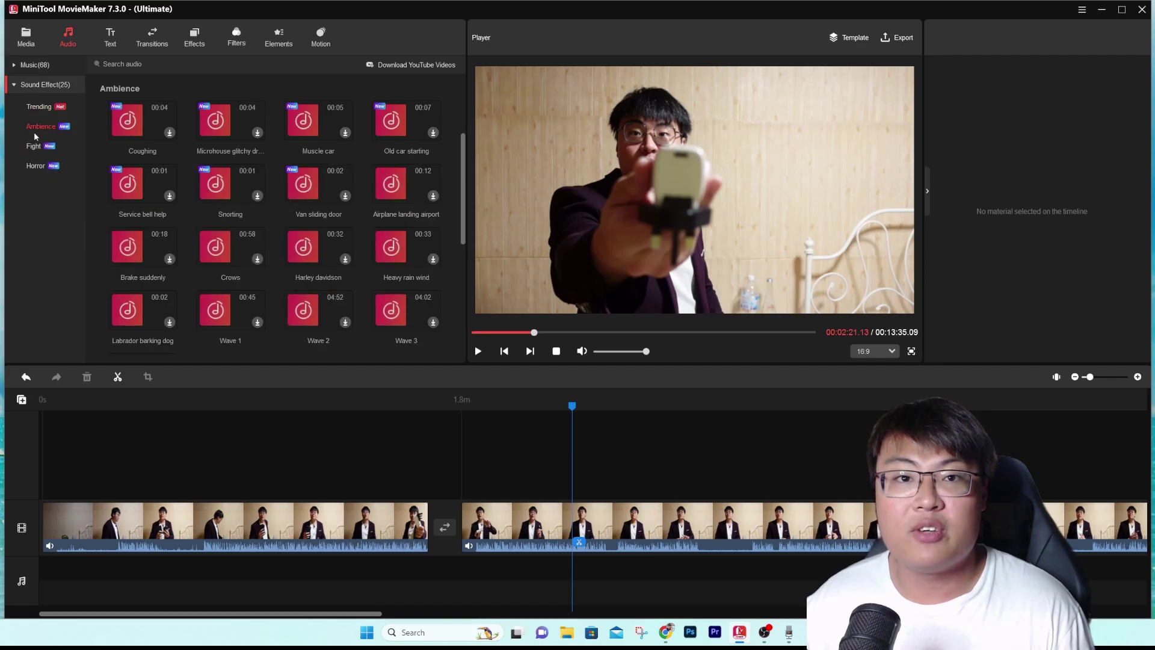
{"action": "left_click", "coordinate": [34, 146]}
{"action": "left_click", "coordinate": [34, 166]}
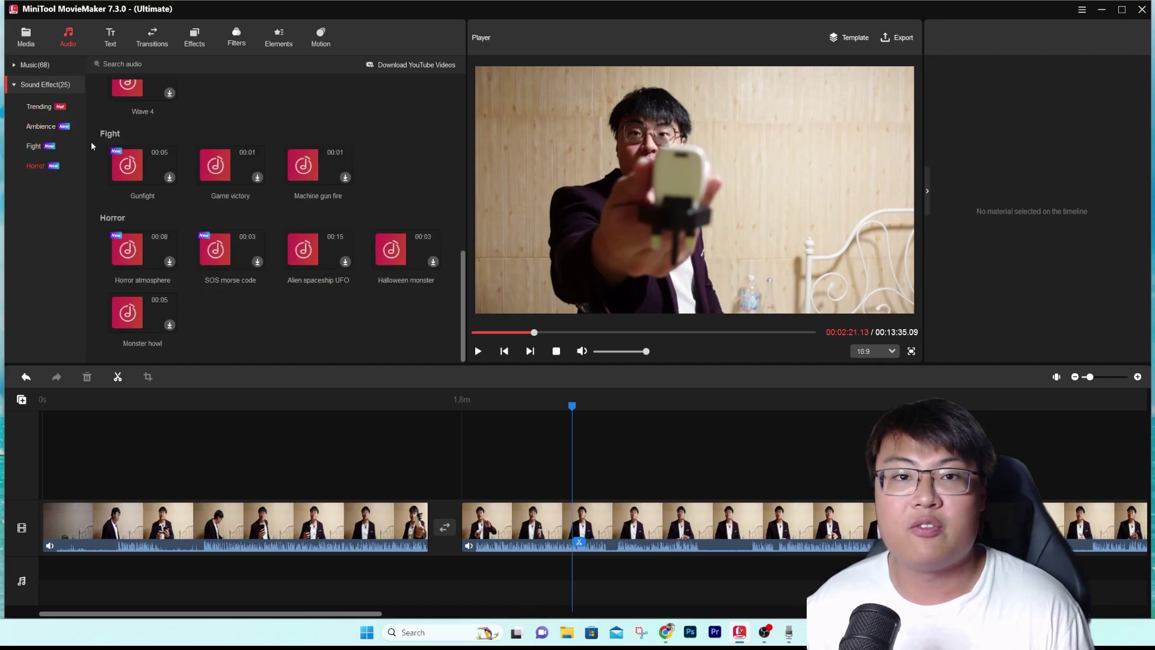
{"action": "scroll", "coordinate": [254, 250], "scroll_direction": "up", "scroll_amount": 10}
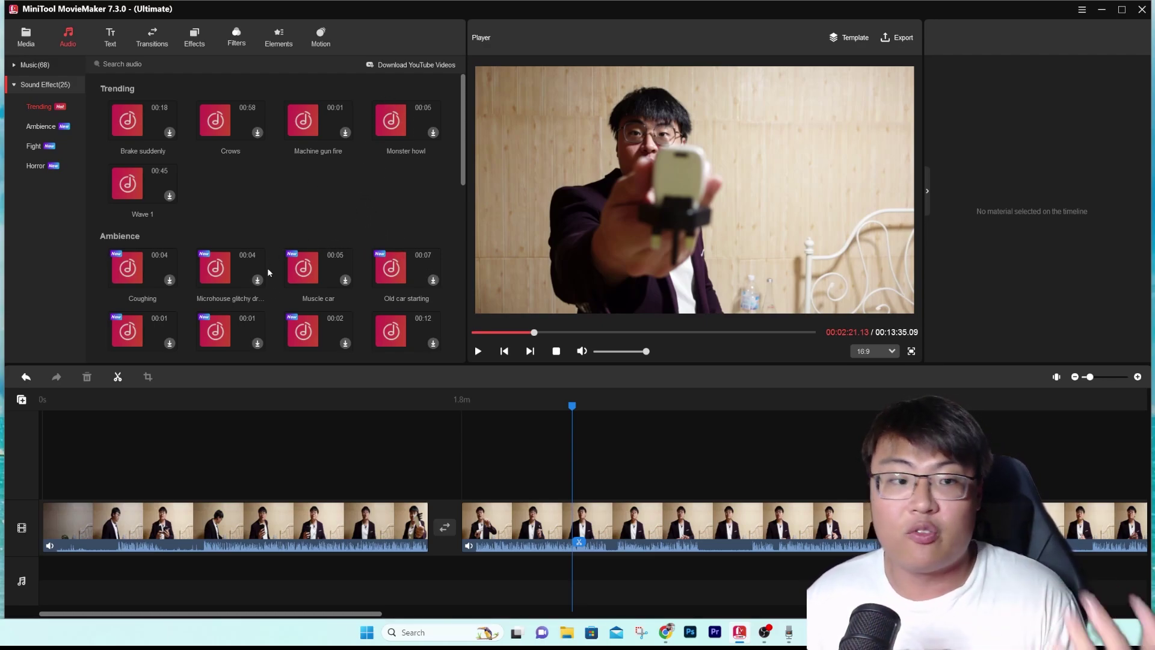
{"action": "scroll", "coordinate": [380, 265], "scroll_direction": "down", "scroll_amount": 3}
{"action": "scroll", "coordinate": [308, 265], "scroll_direction": "up", "scroll_amount": 3}
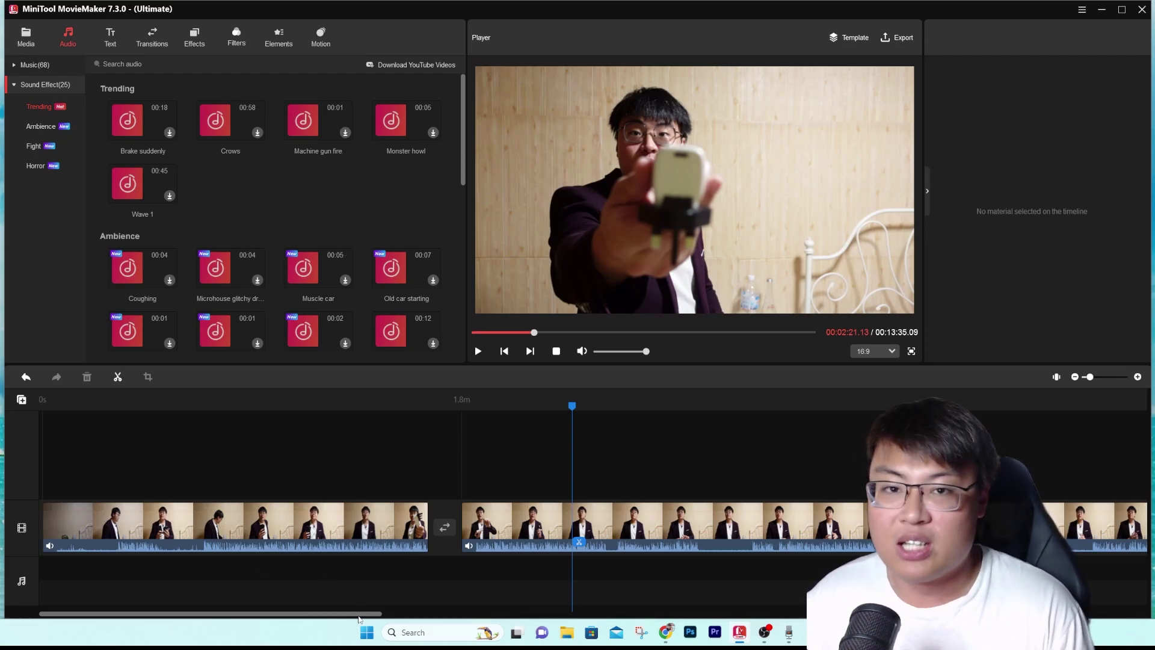
Step: Move the "A Year Ago" music clip earlier on the audio track so it starts at 00:03:12.16
{"action": "scroll", "coordinate": [359, 619], "scroll_direction": "right", "scroll_amount": 5}
{"action": "left_click", "coordinate": [340, 596]}
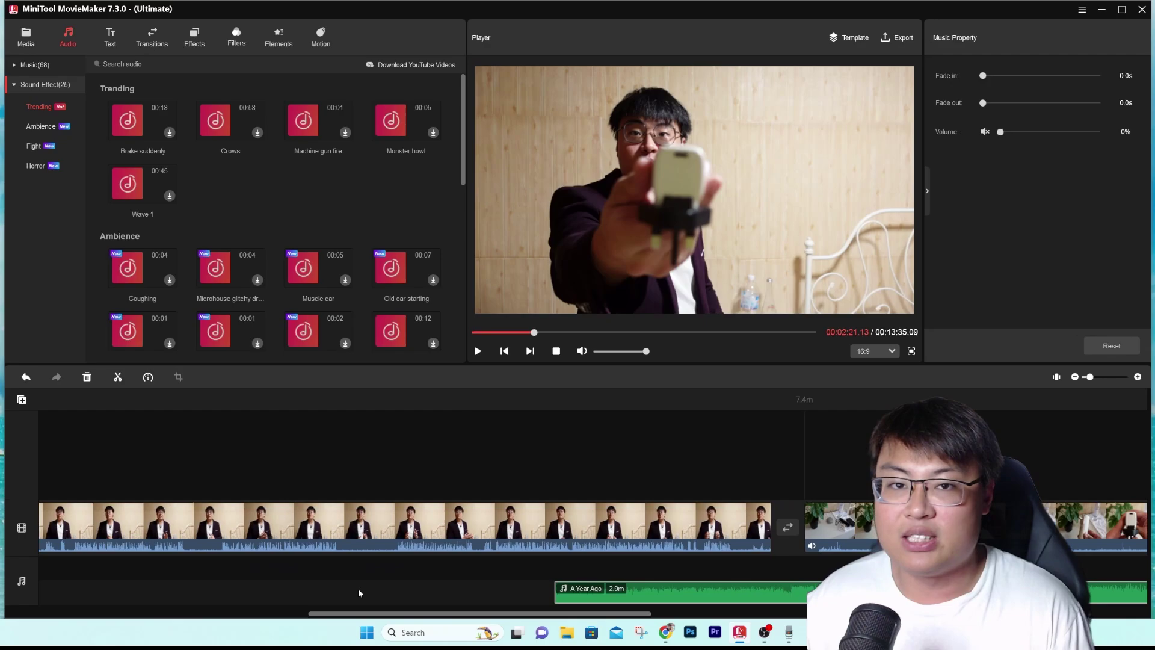
{"action": "left_click_drag", "start_coordinate": [602, 599], "coordinate": [263, 598]}
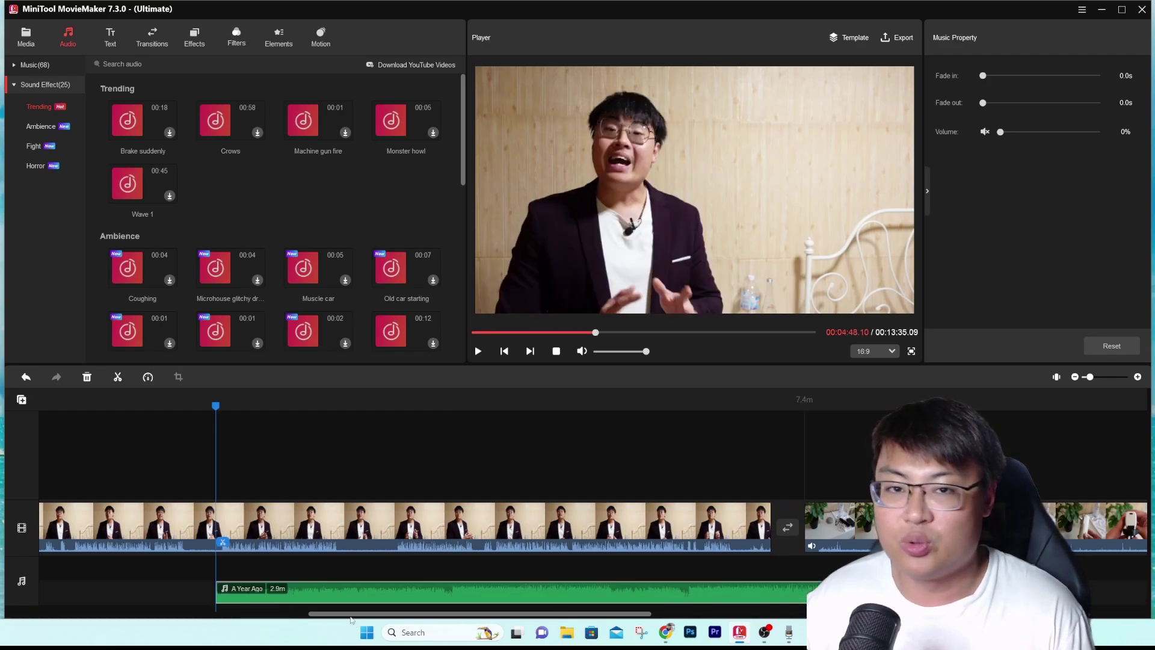
{"action": "scroll", "coordinate": [350, 619], "scroll_direction": "left", "scroll_amount": 3}
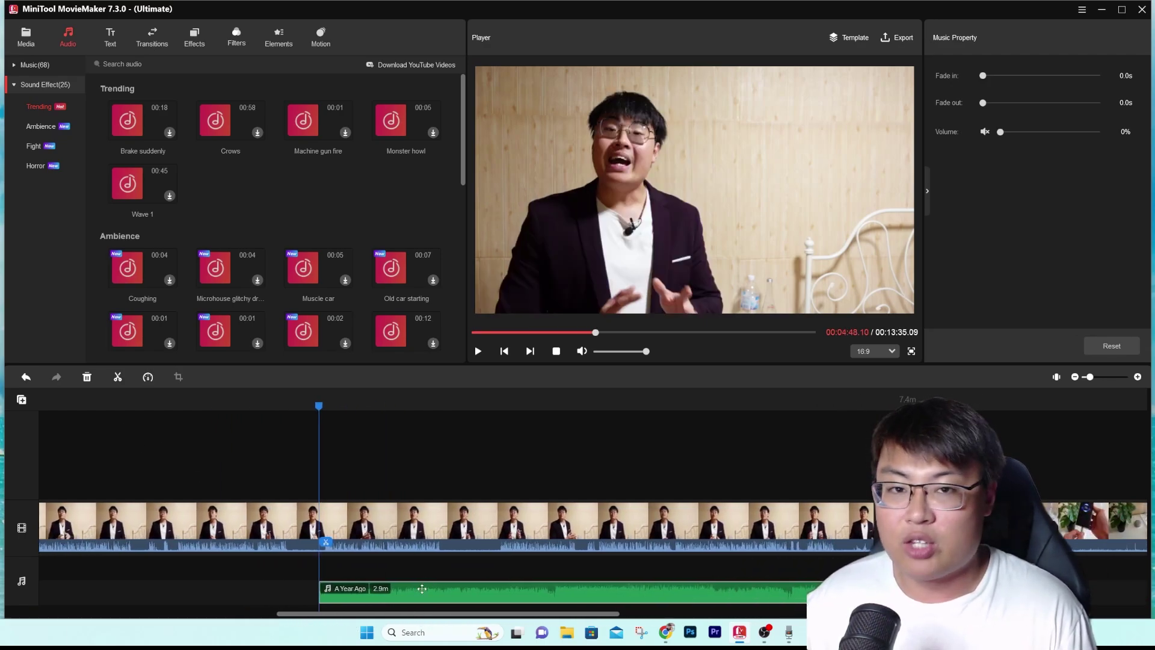
{"action": "left_click_drag", "start_coordinate": [421, 588], "coordinate": [247, 568]}
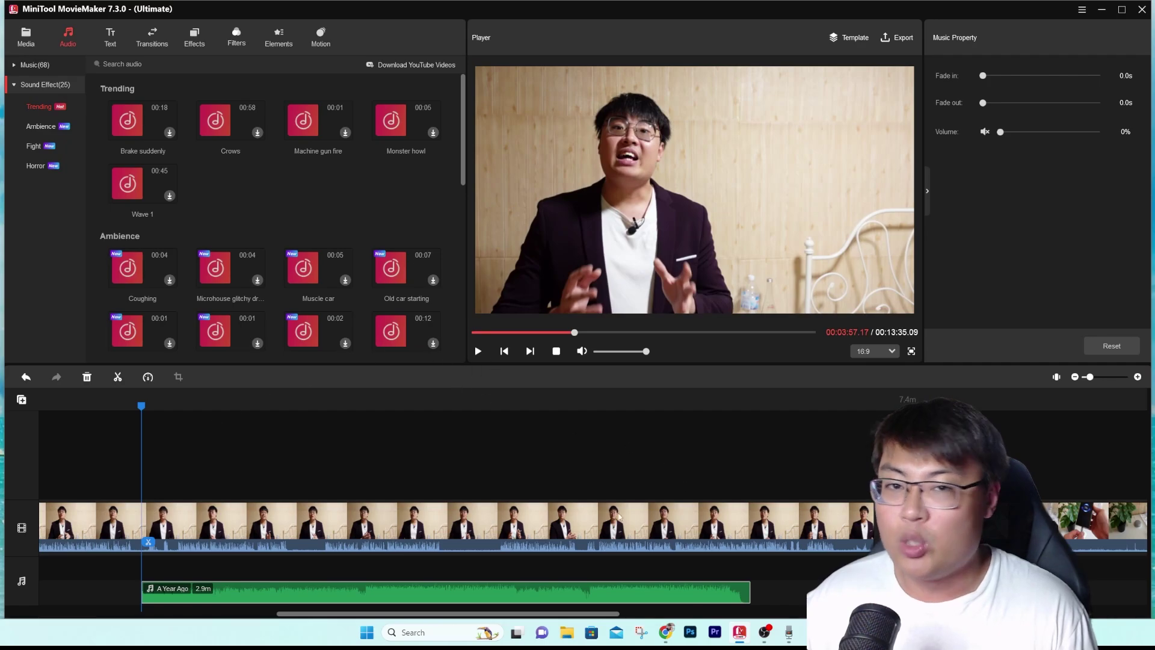
{"action": "scroll", "coordinate": [301, 618], "scroll_direction": "left", "scroll_amount": 5}
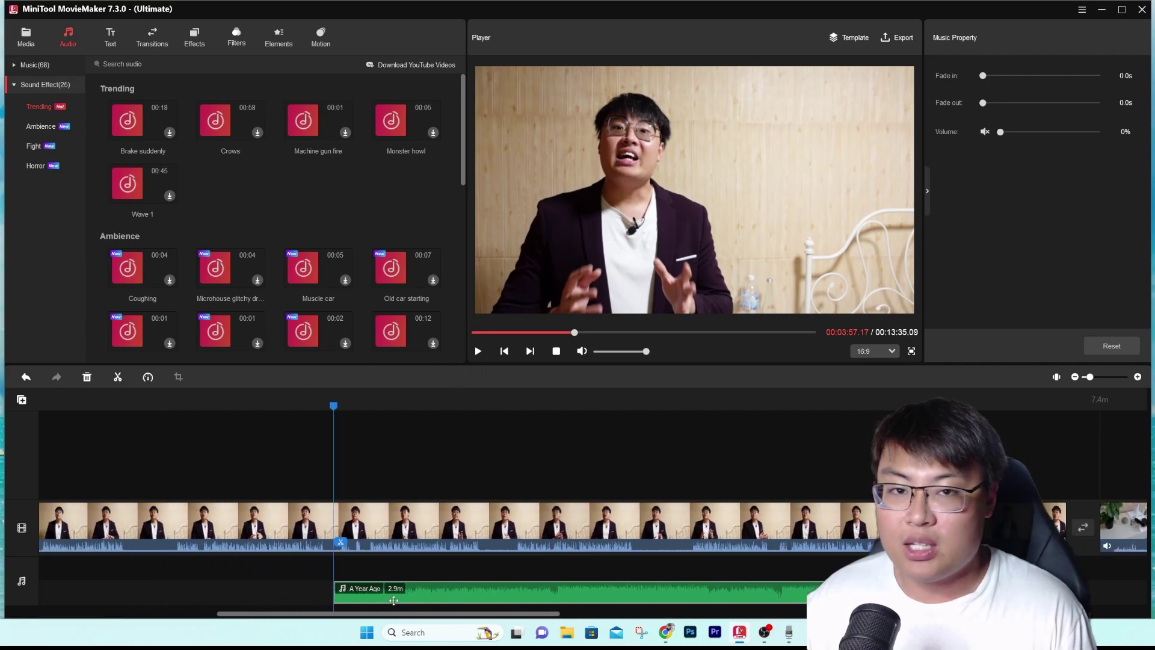
{"action": "left_click_drag", "start_coordinate": [394, 600], "coordinate": [325, 596]}
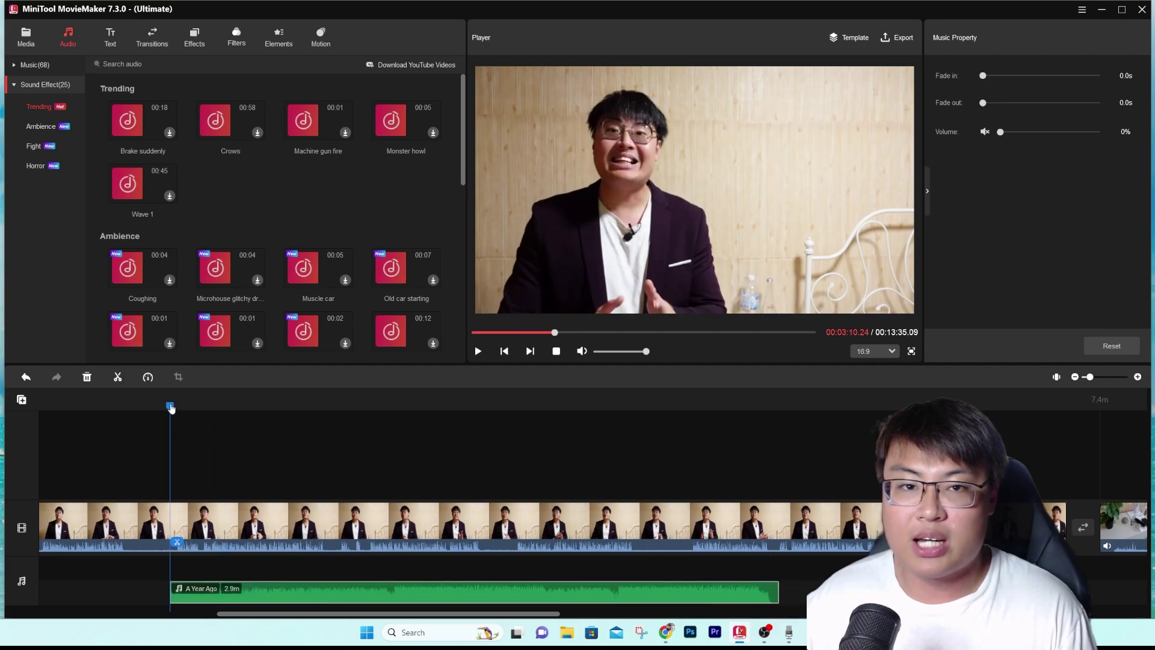
{"action": "left_click_drag", "start_coordinate": [171, 408], "coordinate": [175, 408]}
{"action": "left_click_drag", "start_coordinate": [277, 594], "coordinate": [276, 594]}
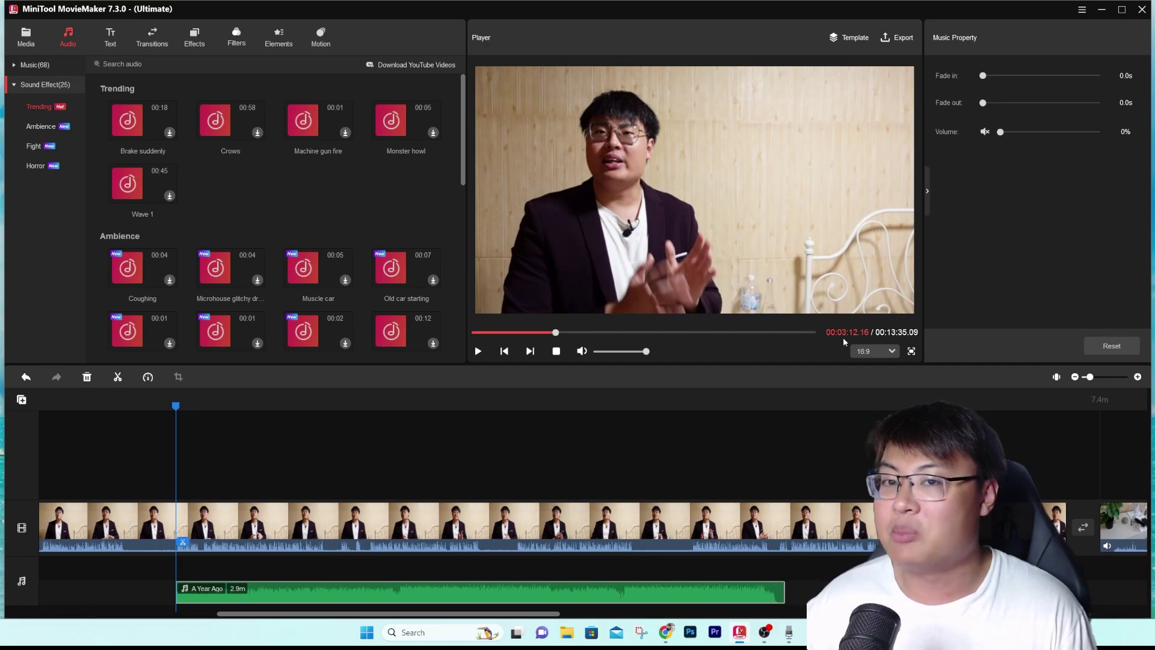
{"action": "left_click", "coordinate": [874, 351]}
{"action": "left_click", "coordinate": [874, 351]}
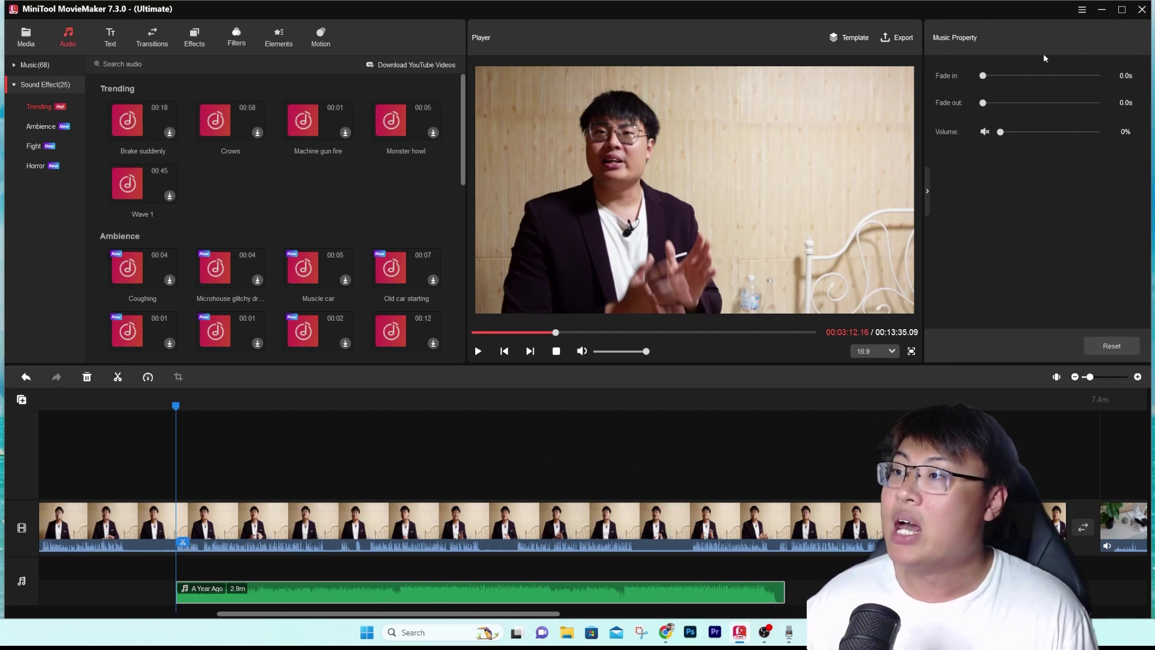
Step: Set the "A Year Ago" music clip's fade-out to 49.0 s and its volume to 3%
{"action": "left_click_drag", "start_coordinate": [987, 86], "coordinate": [1025, 137]}
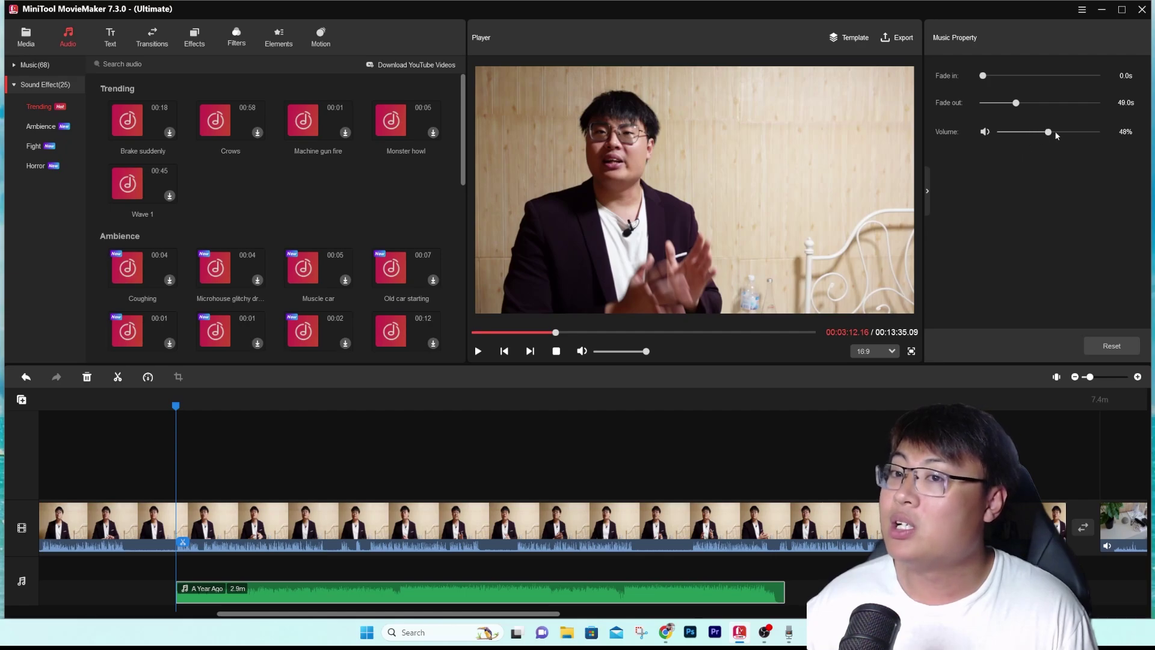
{"action": "left_click_drag", "start_coordinate": [1047, 133], "coordinate": [1004, 141]}
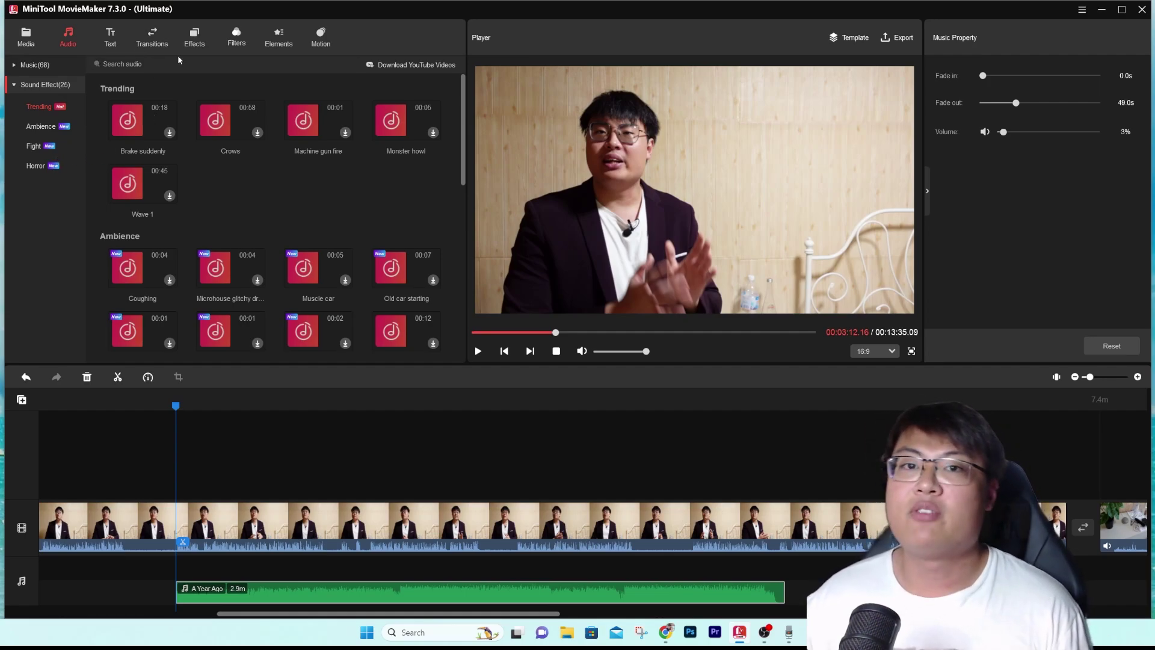
Step: Look through the Trending and Caption templates in the text library
{"action": "left_click", "coordinate": [111, 38]}
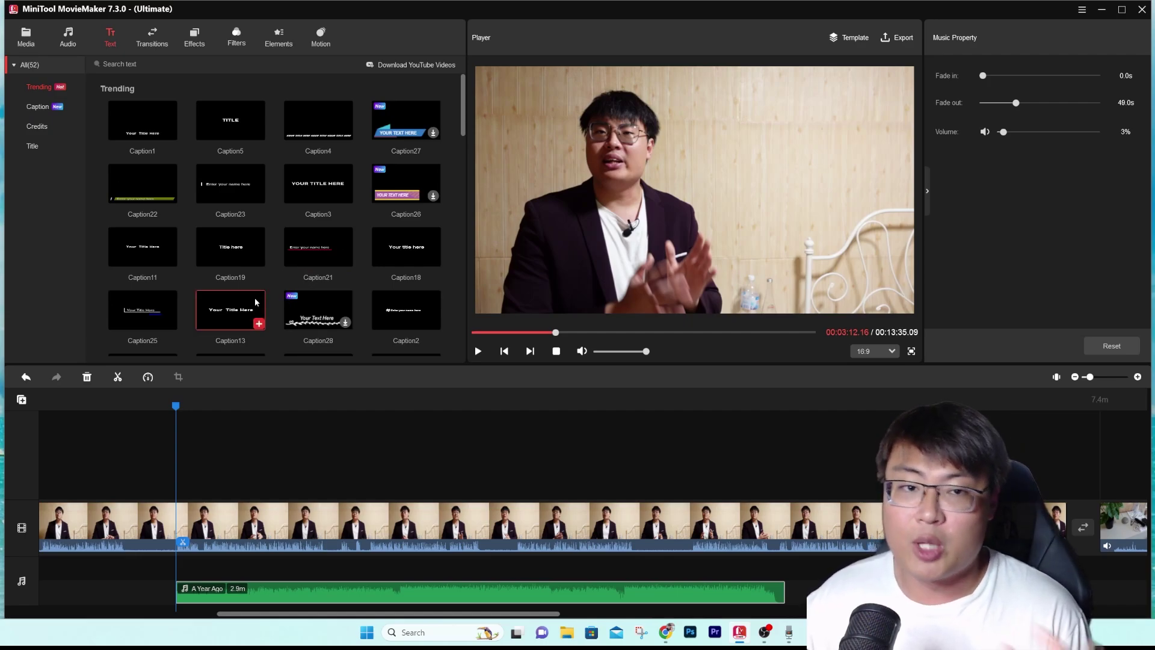
{"action": "scroll", "coordinate": [262, 275], "scroll_direction": "down", "scroll_amount": 2}
{"action": "scroll", "coordinate": [319, 283], "scroll_direction": "up", "scroll_amount": 2}
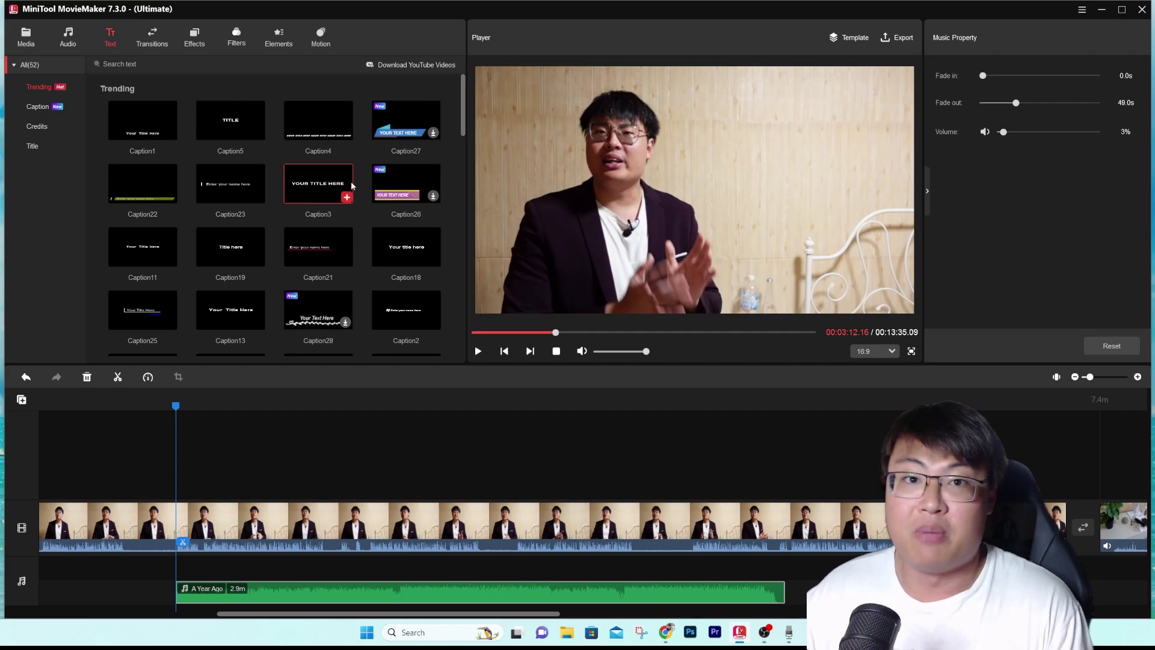
{"action": "scroll", "coordinate": [295, 213], "scroll_direction": "down", "scroll_amount": 8}
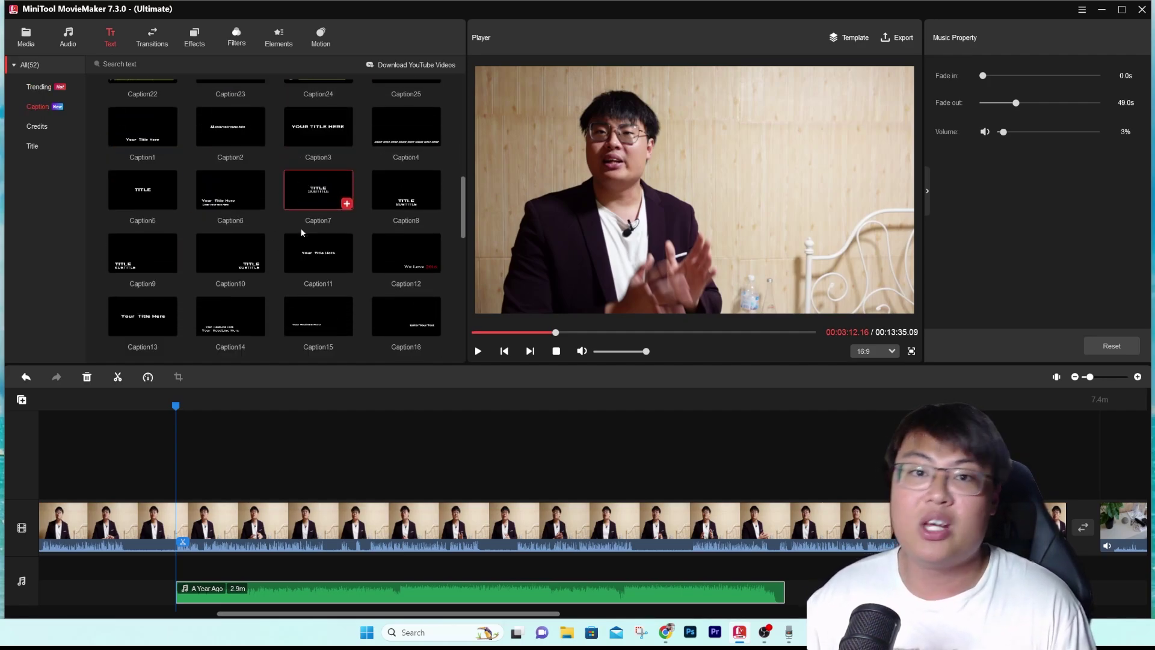
{"action": "scroll", "coordinate": [304, 243], "scroll_direction": "up", "scroll_amount": 6}
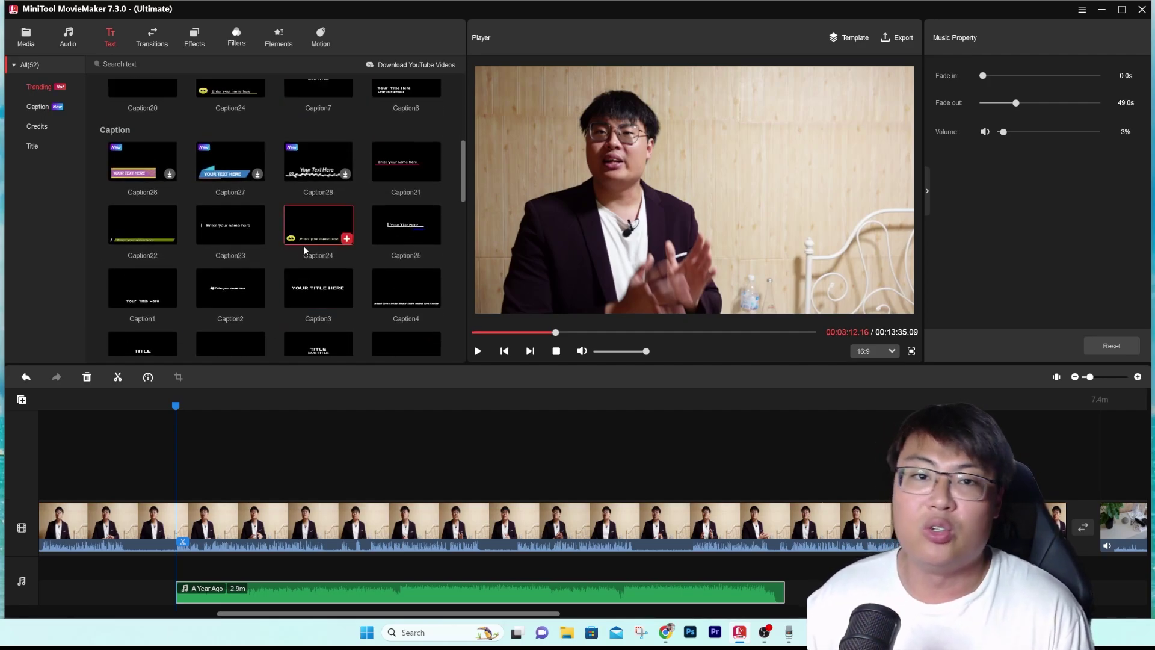
{"action": "scroll", "coordinate": [305, 249], "scroll_direction": "up", "scroll_amount": 6}
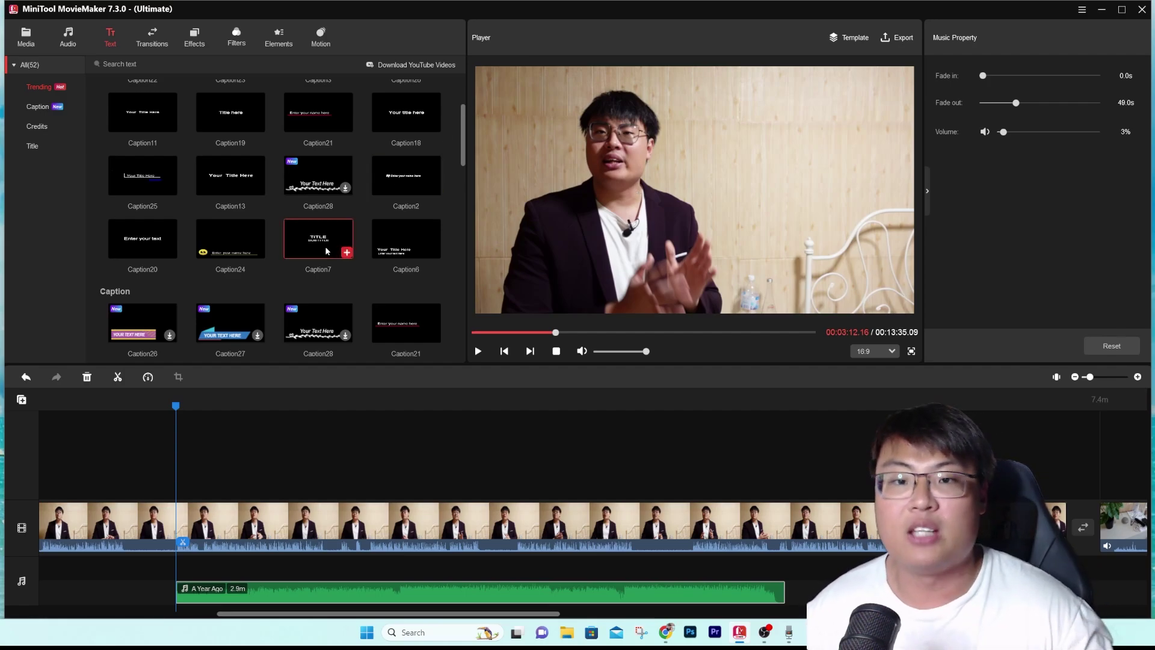
{"action": "scroll", "coordinate": [324, 306], "scroll_direction": "up", "scroll_amount": 3}
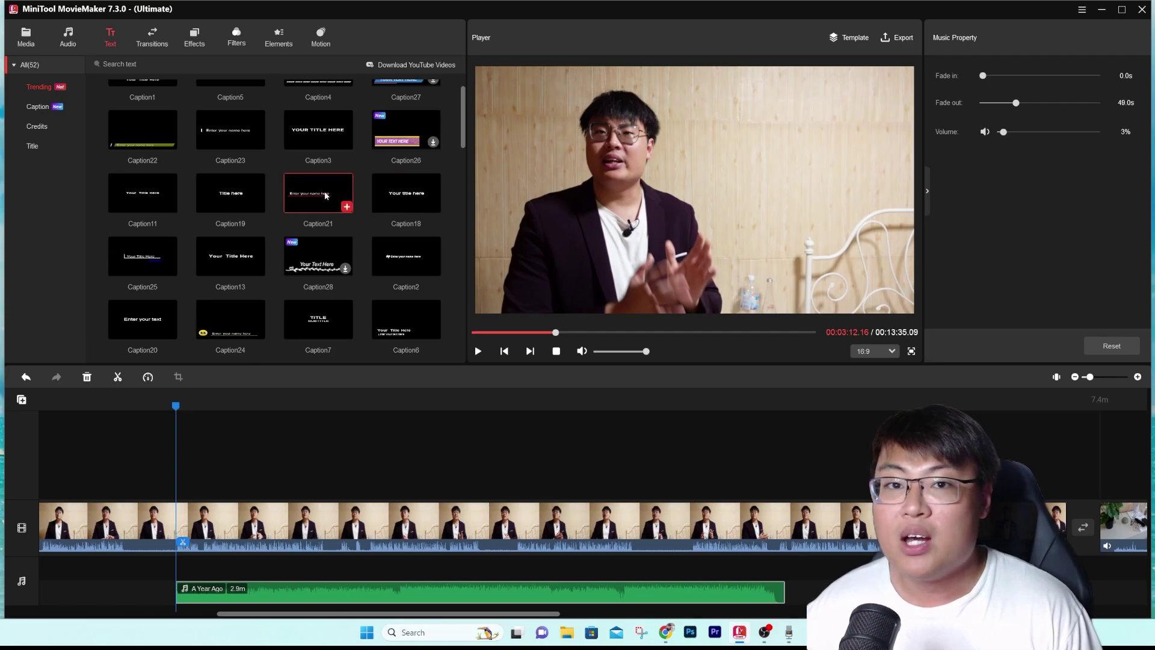
{"action": "scroll", "coordinate": [285, 287], "scroll_direction": "down", "scroll_amount": 2}
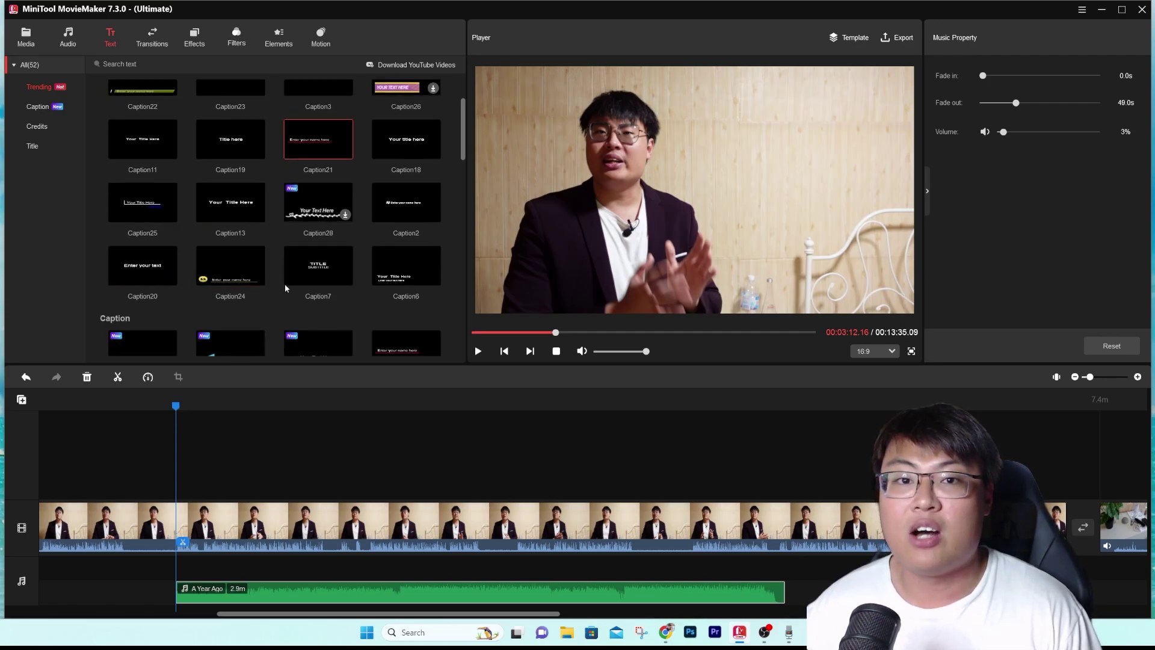
{"action": "scroll", "coordinate": [285, 288], "scroll_direction": "down", "scroll_amount": 5}
{"action": "scroll", "coordinate": [246, 216], "scroll_direction": "down", "scroll_amount": 2}
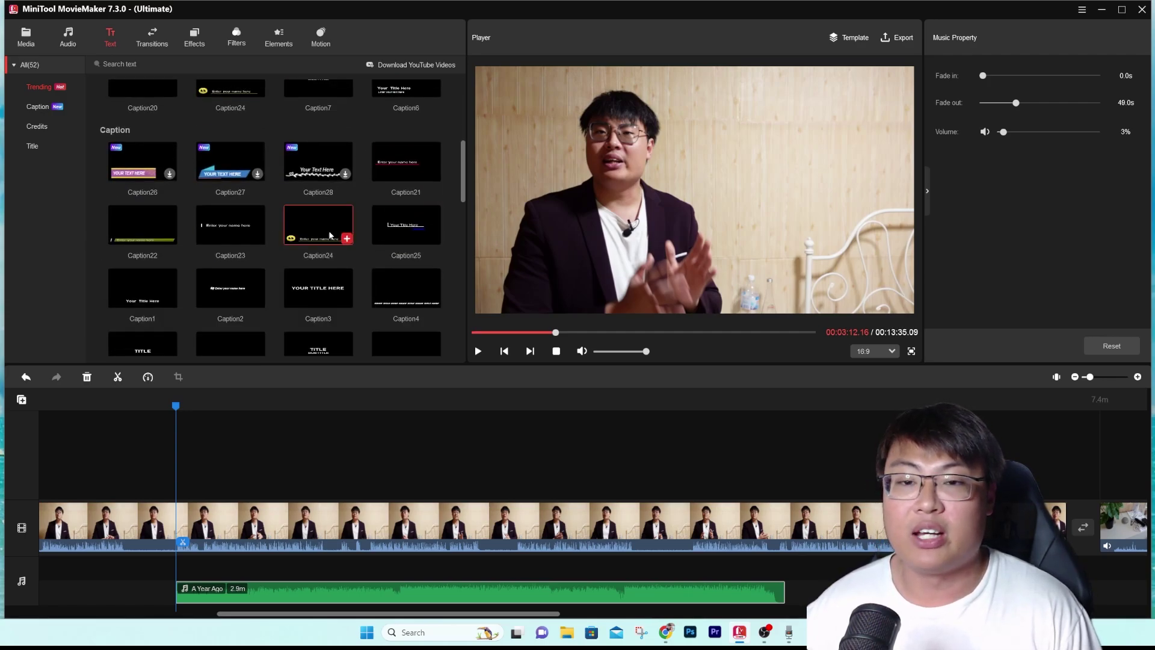
Step: Examine the remaining Caption, Credits and Title text templates and return to the Trending ones
{"action": "scroll", "coordinate": [256, 227], "scroll_direction": "down", "scroll_amount": 20}
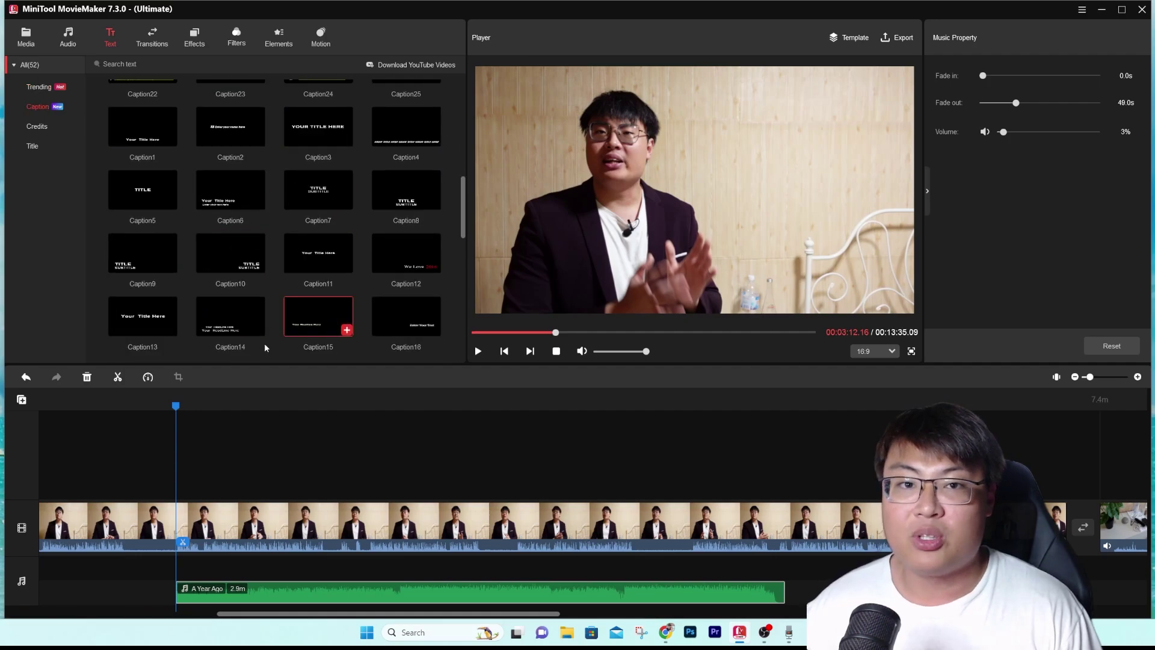
{"action": "scroll", "coordinate": [280, 203], "scroll_direction": "up", "scroll_amount": 10}
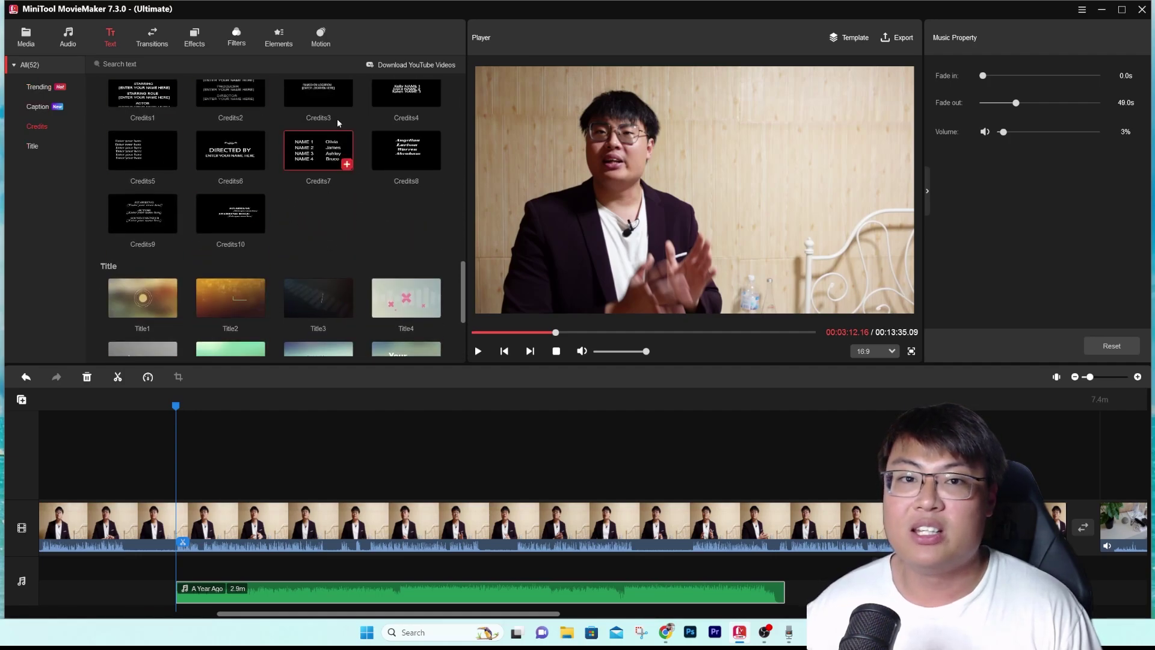
{"action": "scroll", "coordinate": [361, 229], "scroll_direction": "down", "scroll_amount": 9}
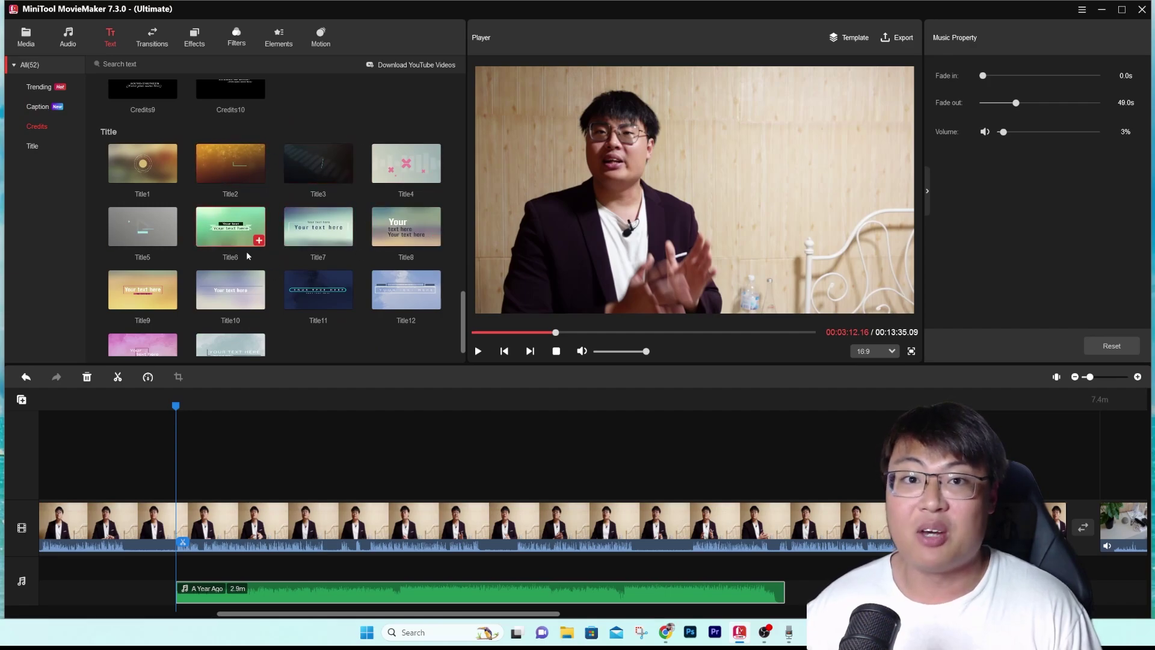
{"action": "scroll", "coordinate": [297, 192], "scroll_direction": "down", "scroll_amount": 1}
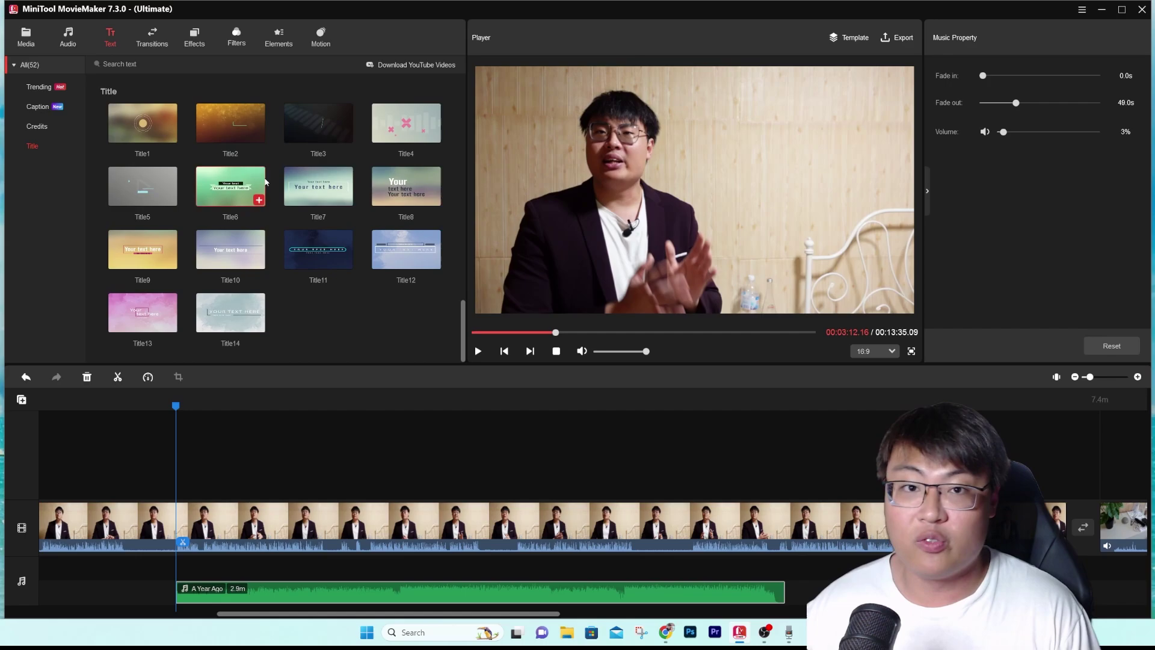
{"action": "scroll", "coordinate": [314, 252], "scroll_direction": "up", "scroll_amount": 4}
{"action": "scroll", "coordinate": [314, 253], "scroll_direction": "up", "scroll_amount": 4}
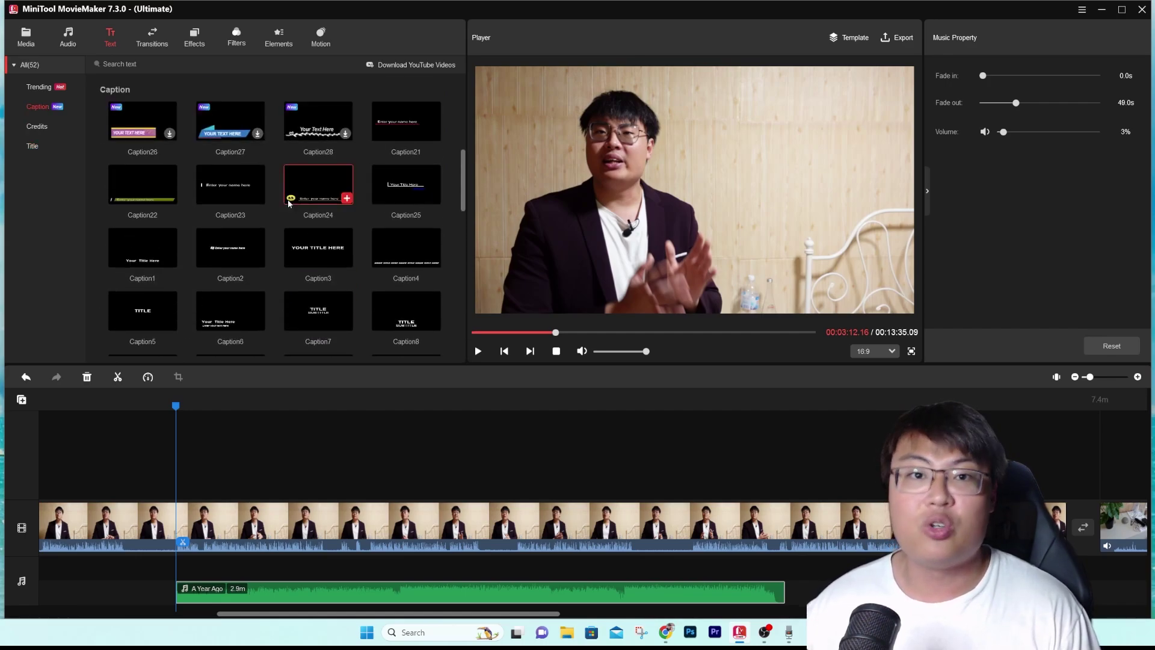
{"action": "left_click", "coordinate": [46, 130]}
{"action": "left_click", "coordinate": [34, 146]}
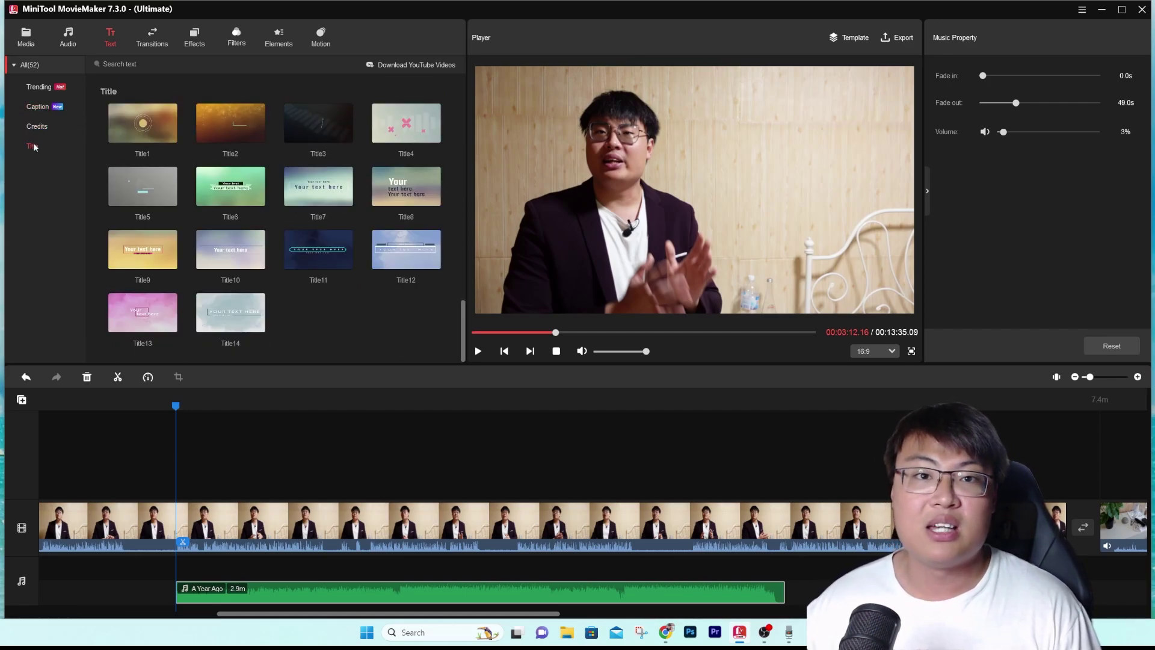
{"action": "left_click", "coordinate": [60, 89]}
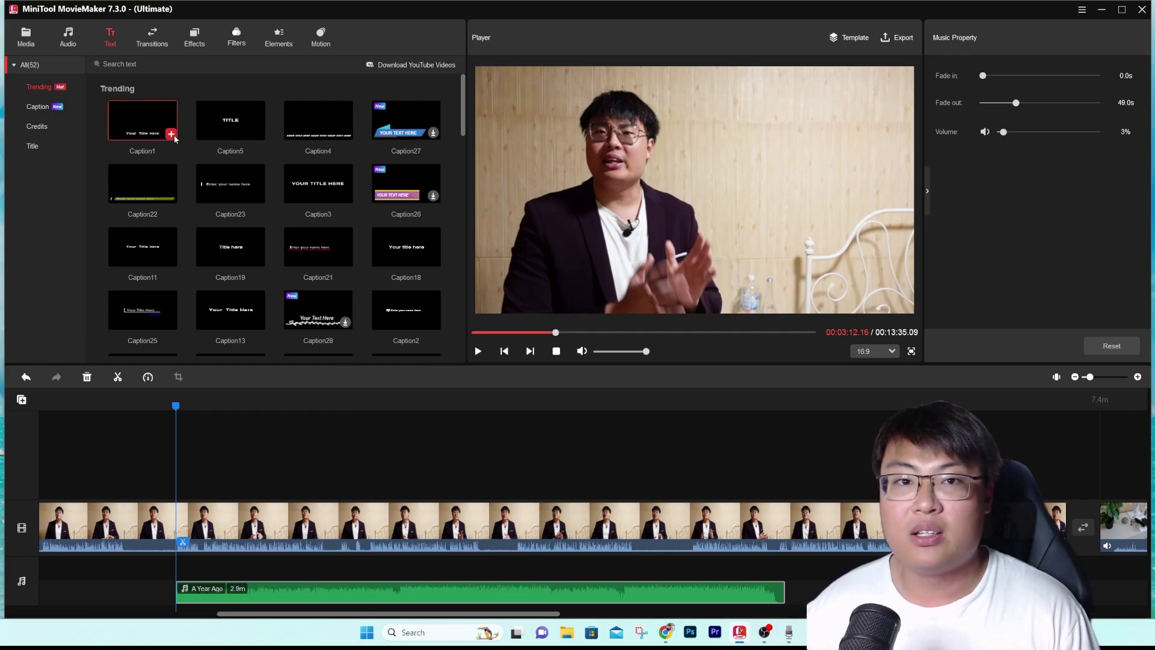
Step: Add the Fold transition from the Trending transitions between the presenter clip and the plant close-up clip
{"action": "left_click", "coordinate": [234, 523]}
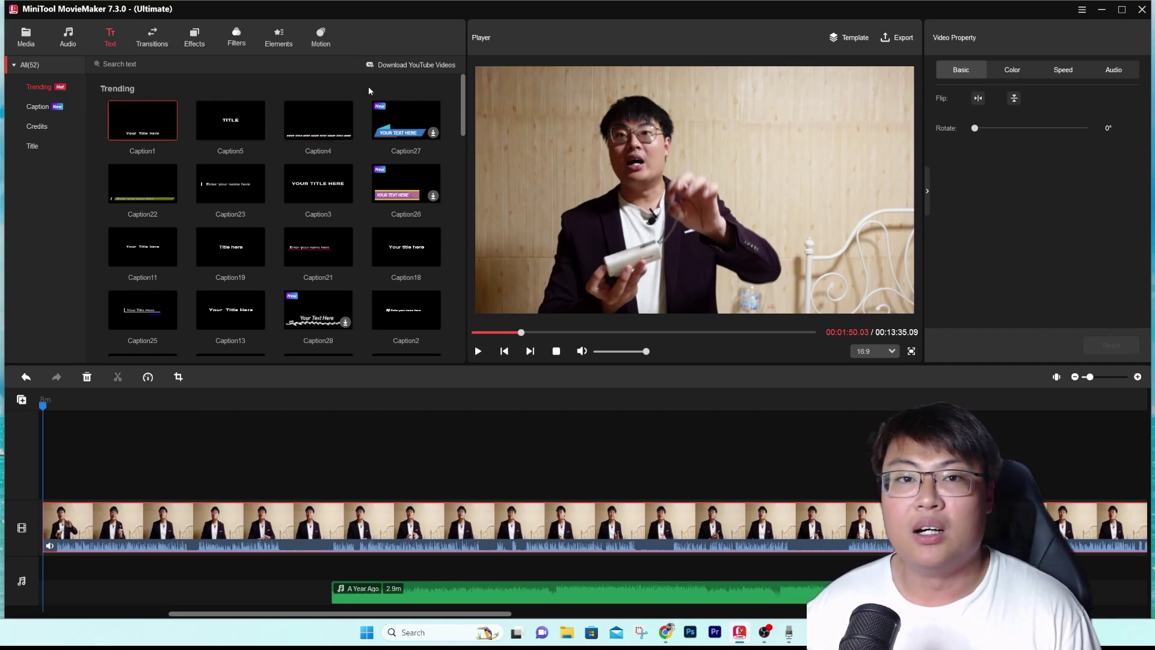
{"action": "left_click", "coordinate": [152, 41]}
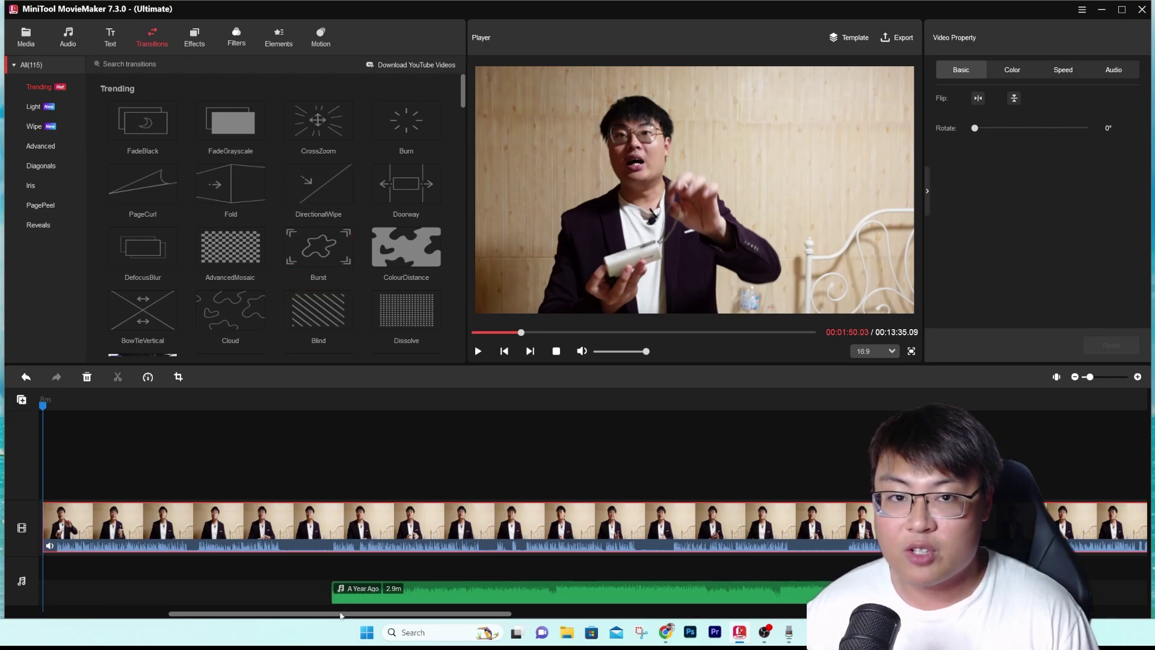
{"action": "left_click_drag", "start_coordinate": [341, 615], "coordinate": [221, 615]}
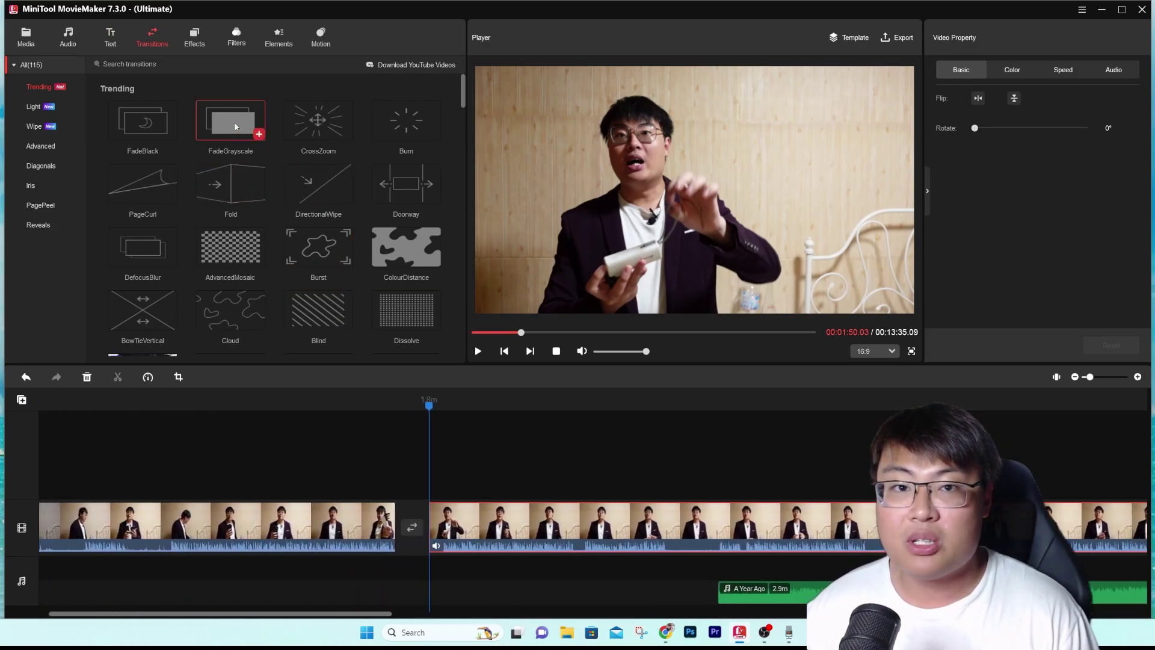
{"action": "left_click", "coordinate": [258, 197]}
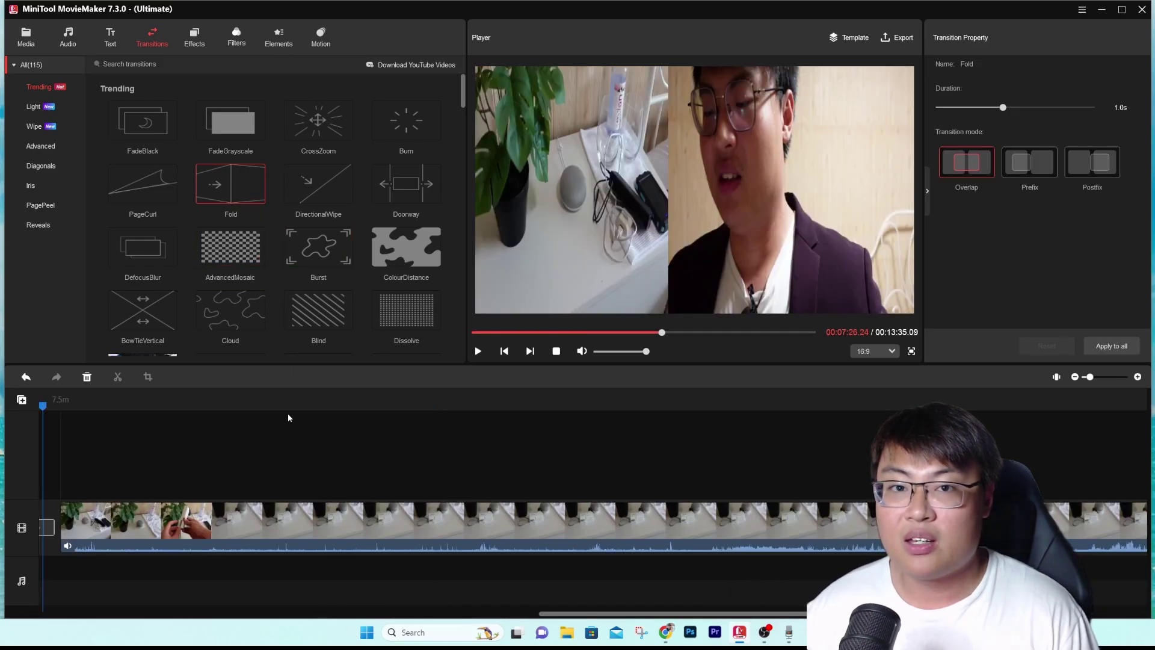
Step: Play back the Fold transition from shortly before the cut into the plant clip
{"action": "left_click", "coordinate": [655, 332]}
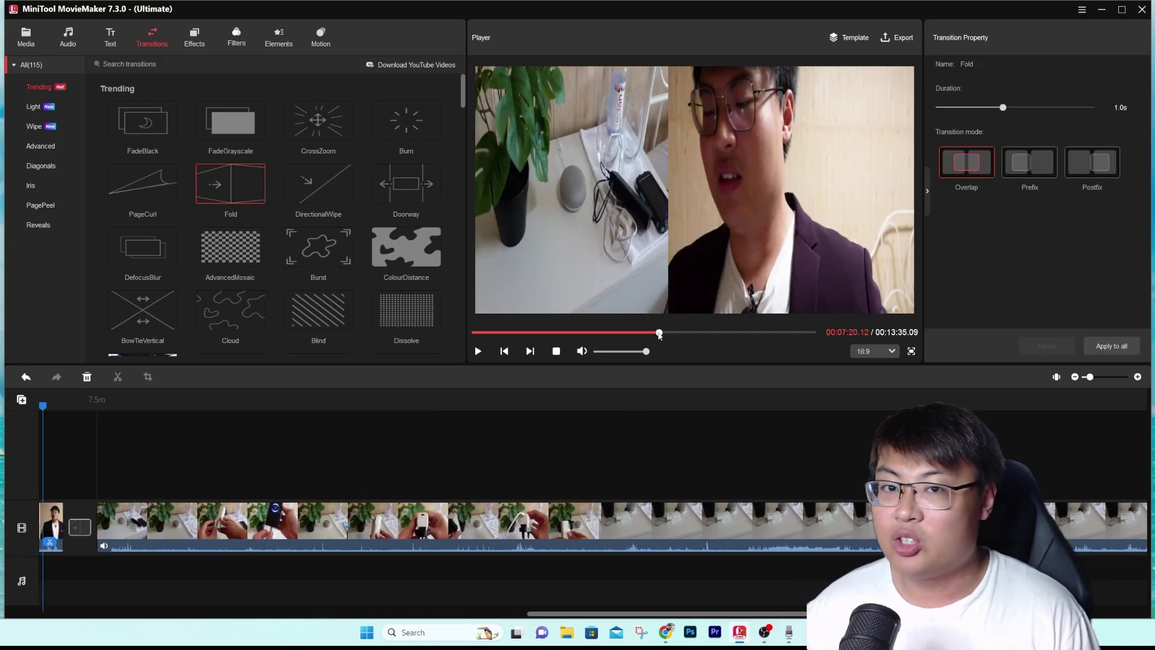
{"action": "left_click", "coordinate": [479, 352]}
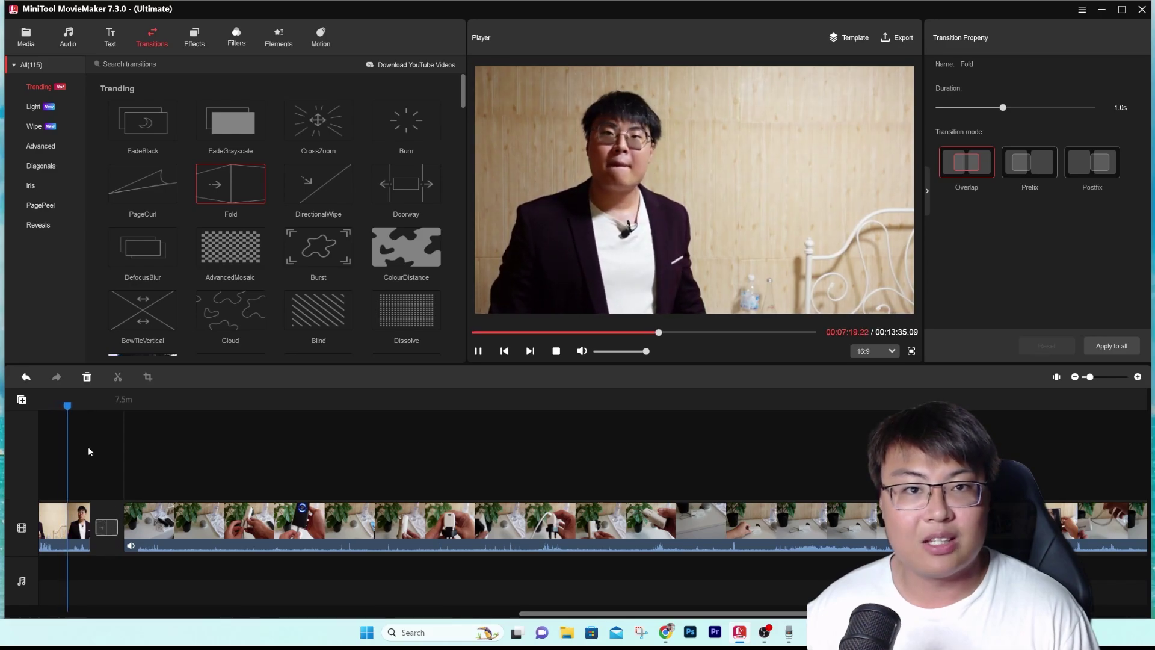
{"action": "left_click_drag", "start_coordinate": [67, 405], "coordinate": [86, 415]}
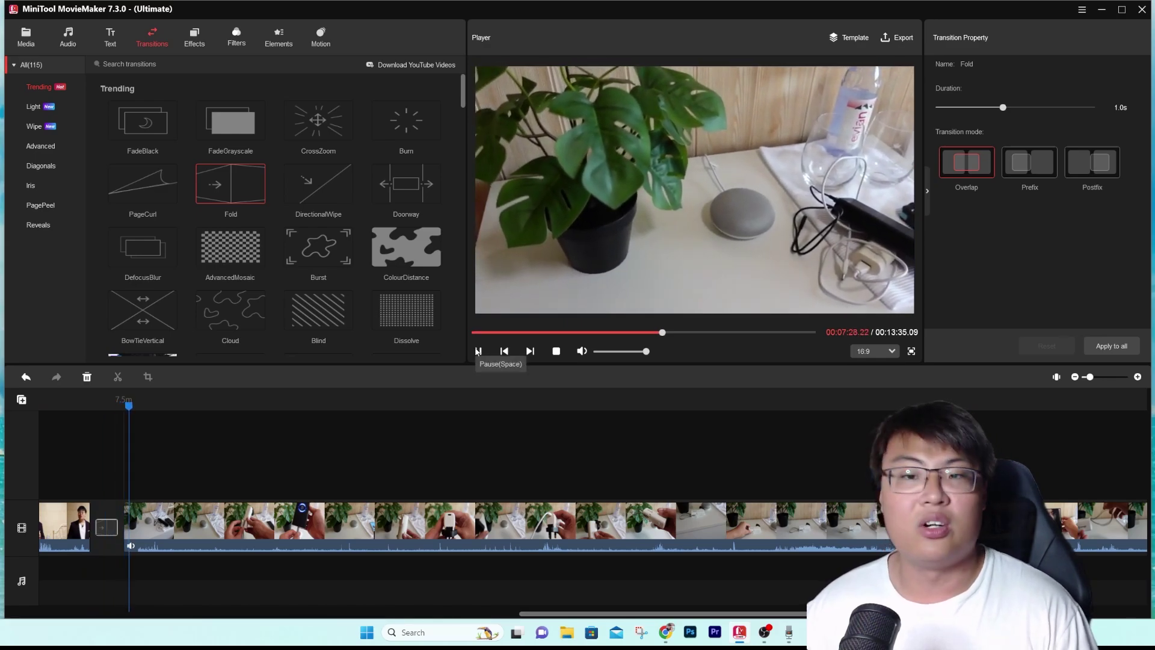
Step: Try the Prefix mode on the Fold transition and set its mode to Postfix, keeping a 1.0 s duration
{"action": "left_click", "coordinate": [1029, 162]}
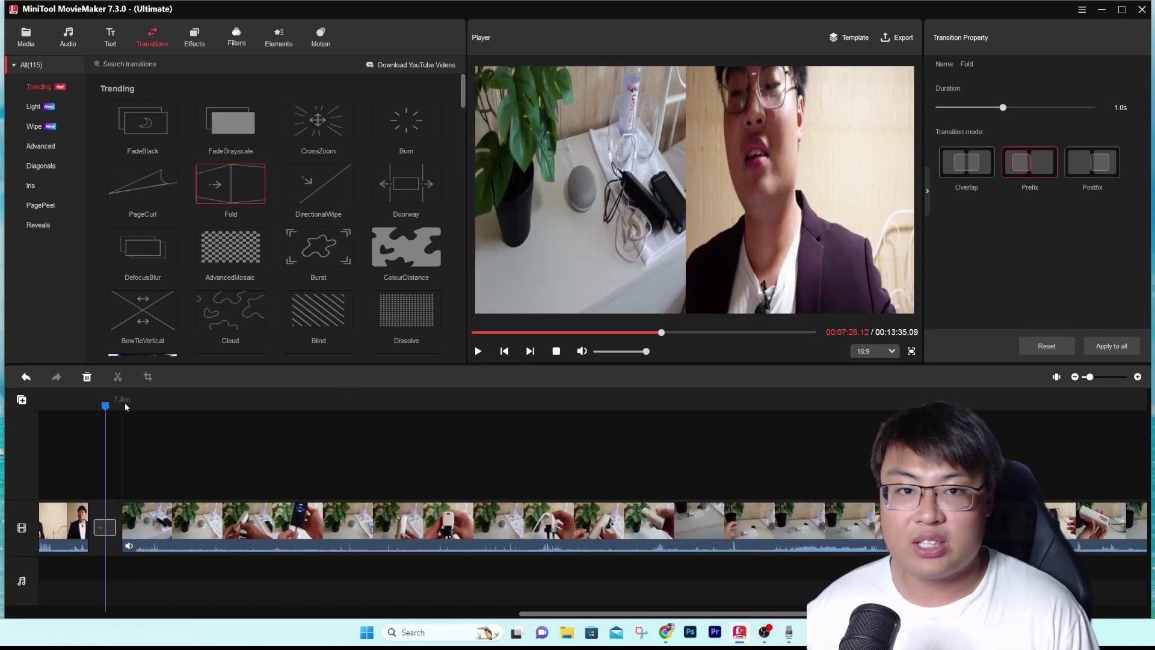
{"action": "left_click_drag", "start_coordinate": [109, 408], "coordinate": [100, 407]}
{"action": "left_click", "coordinate": [1092, 163]}
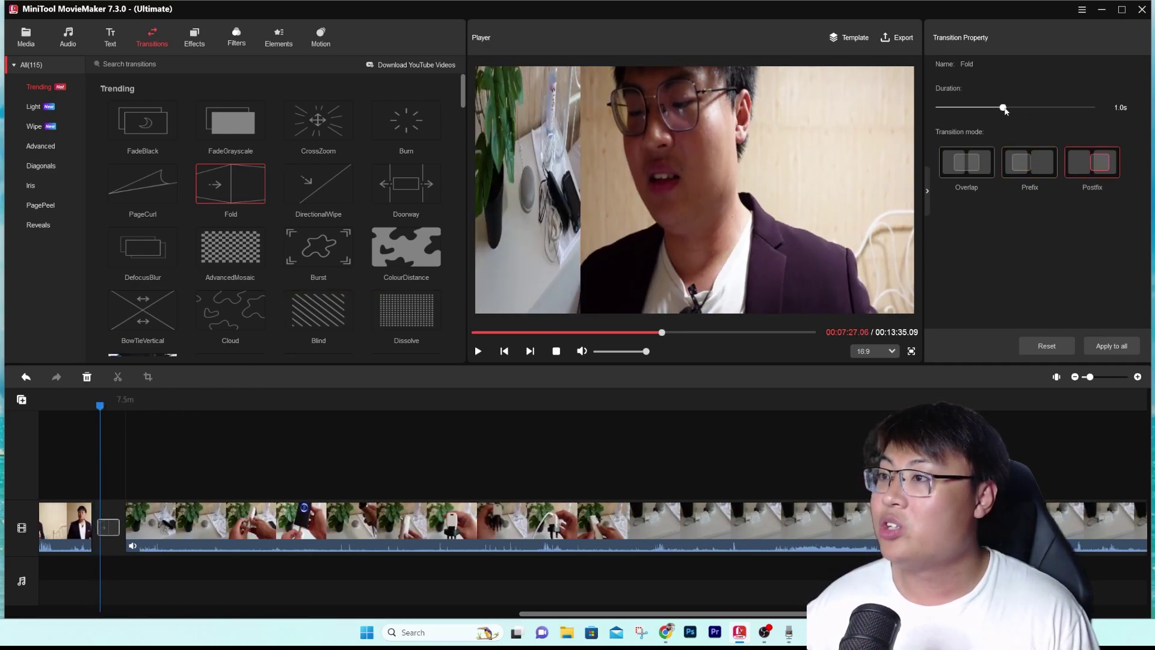
{"action": "left_click_drag", "start_coordinate": [1005, 111], "coordinate": [1003, 122]}
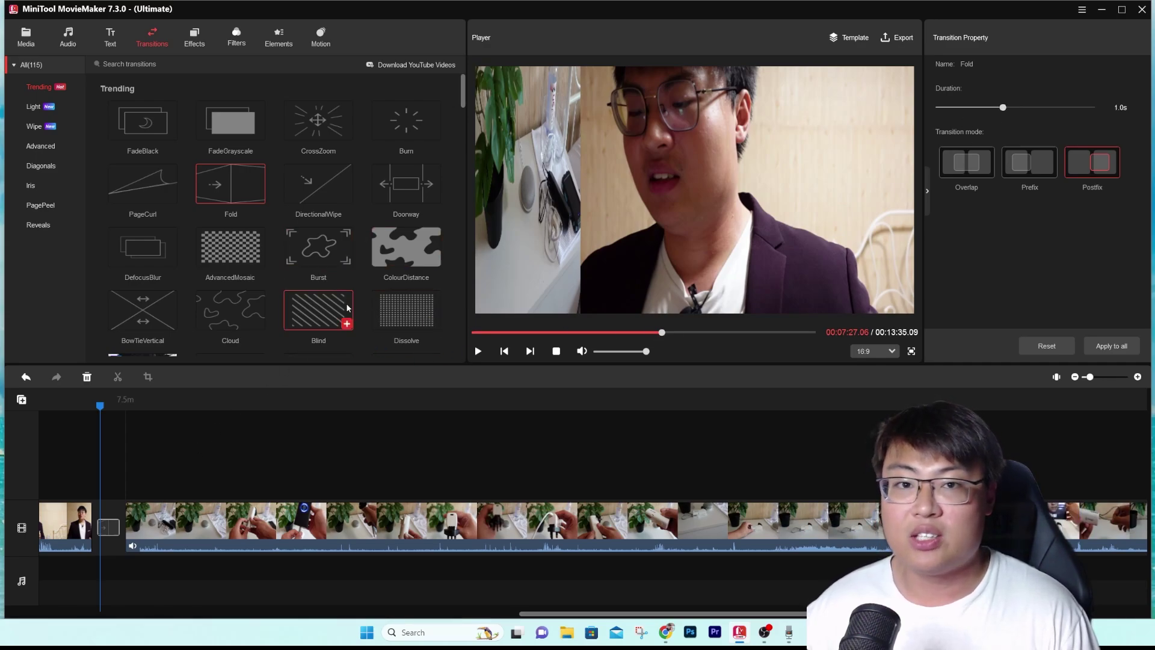
Step: Replace the Fold transition with ColourDistance and play it back across the cut
{"action": "left_click", "coordinate": [434, 261]}
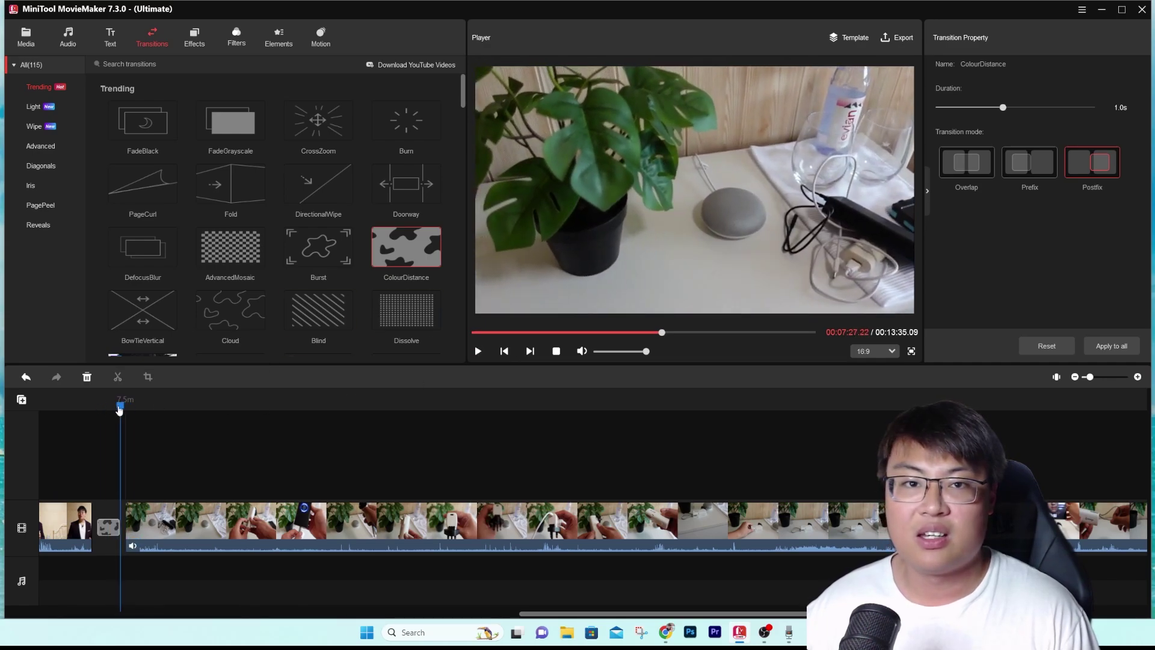
{"action": "left_click", "coordinate": [90, 405]}
{"action": "left_click", "coordinate": [478, 352]}
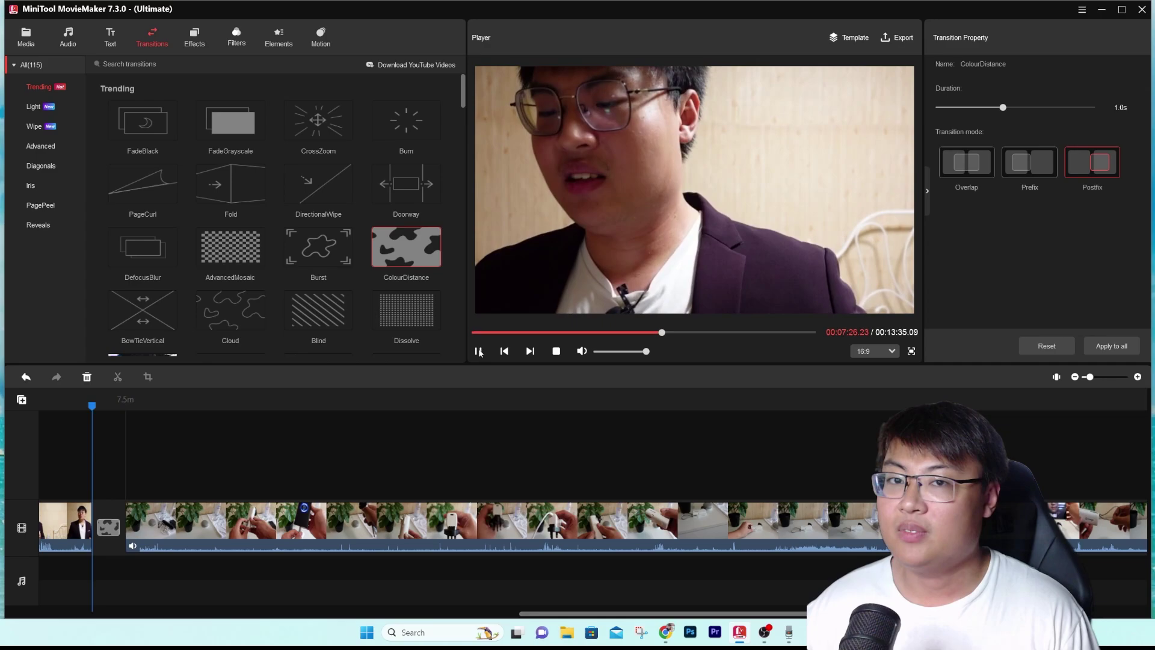
Step: Examine the transition library from the Light and Wipe categories through to Reveals, and return to Trending
{"action": "scroll", "coordinate": [270, 228], "scroll_direction": "down", "scroll_amount": 5}
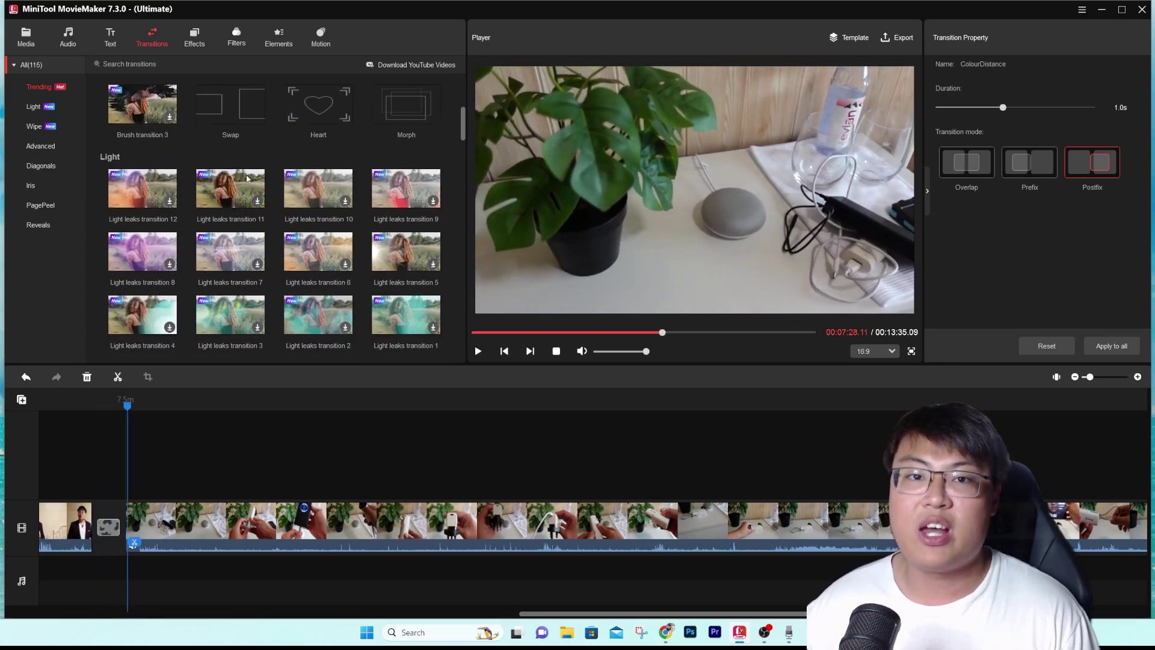
{"action": "scroll", "coordinate": [301, 273], "scroll_direction": "down", "scroll_amount": 1}
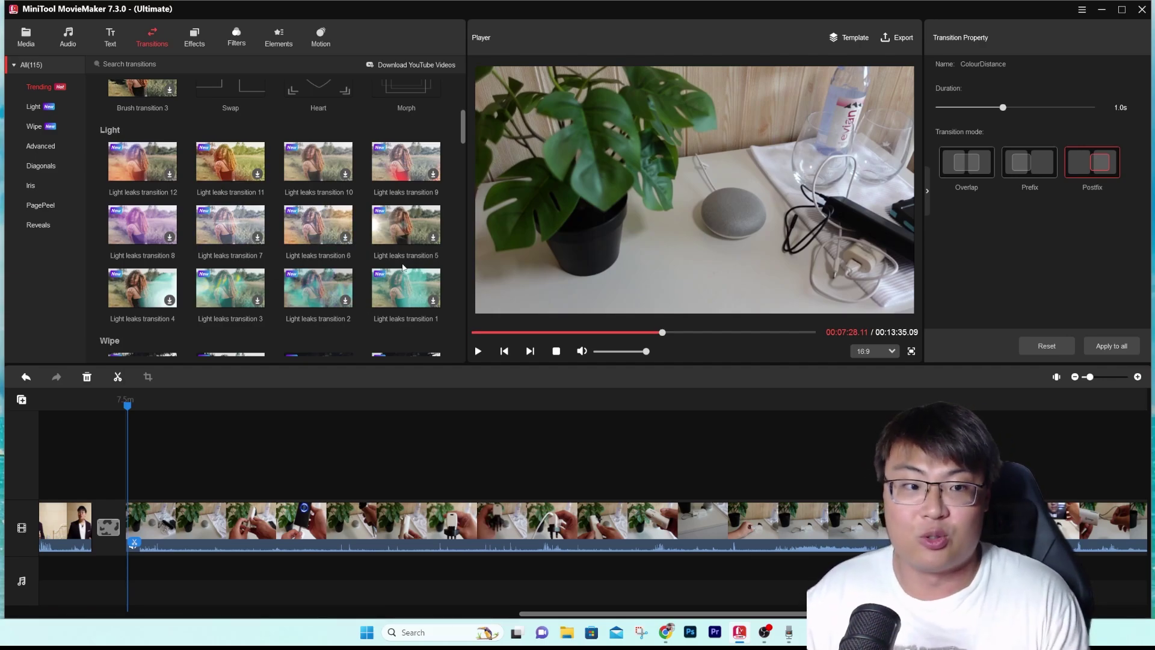
{"action": "scroll", "coordinate": [403, 267], "scroll_direction": "down", "scroll_amount": 10}
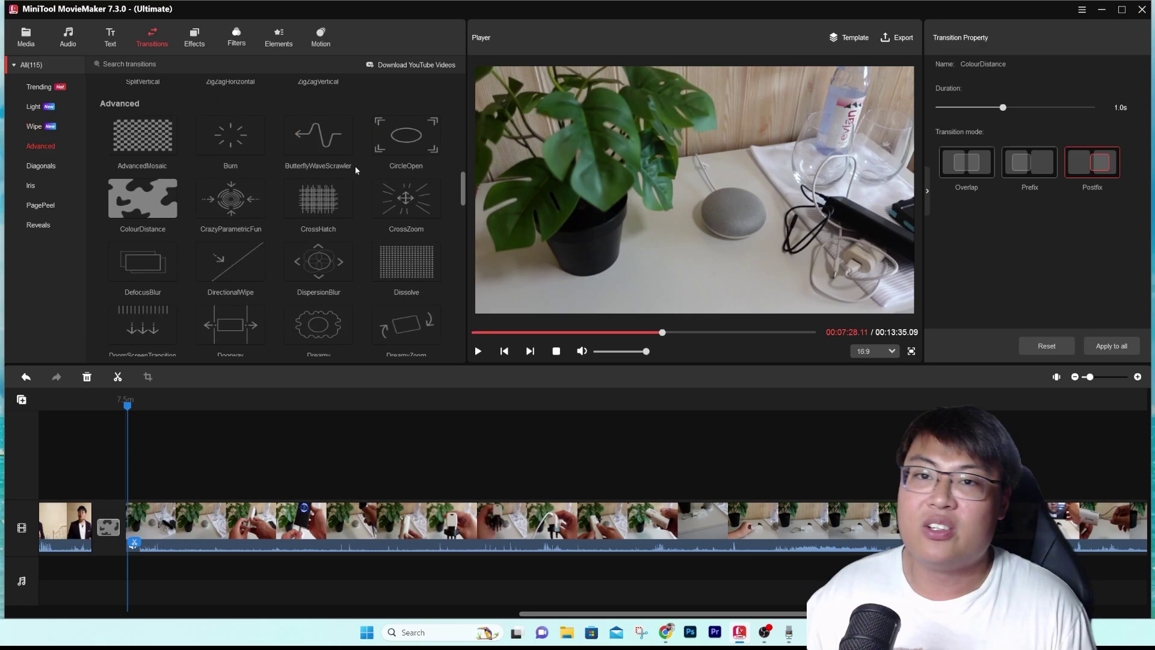
{"action": "scroll", "coordinate": [247, 186], "scroll_direction": "down", "scroll_amount": 10}
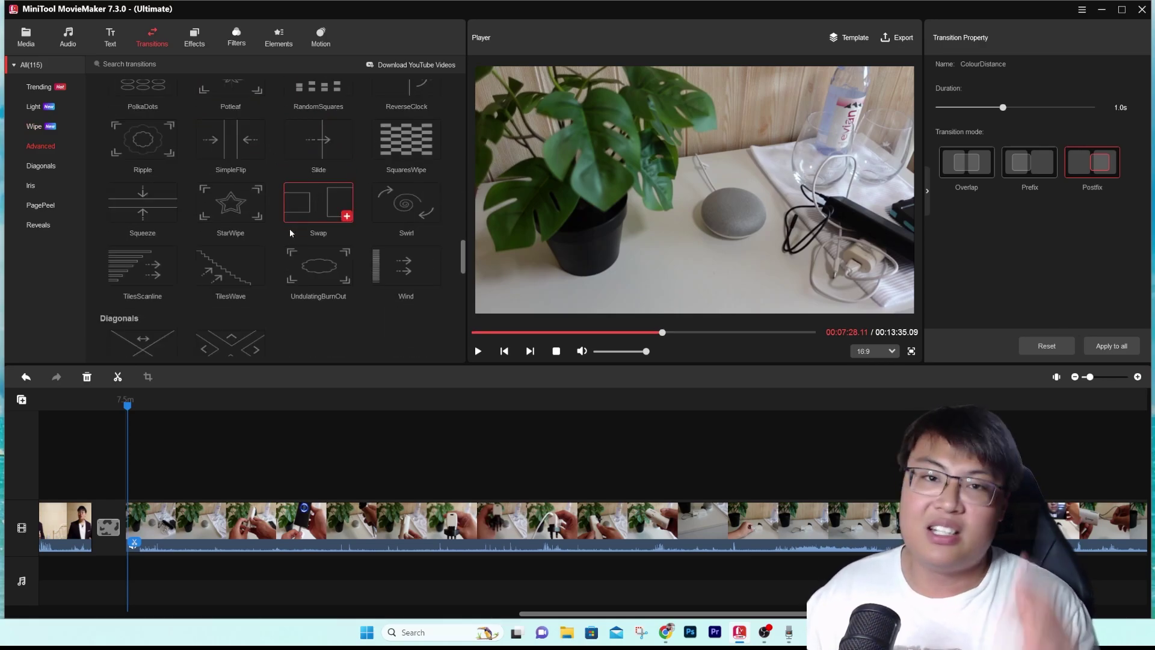
{"action": "scroll", "coordinate": [289, 230], "scroll_direction": "down", "scroll_amount": 4}
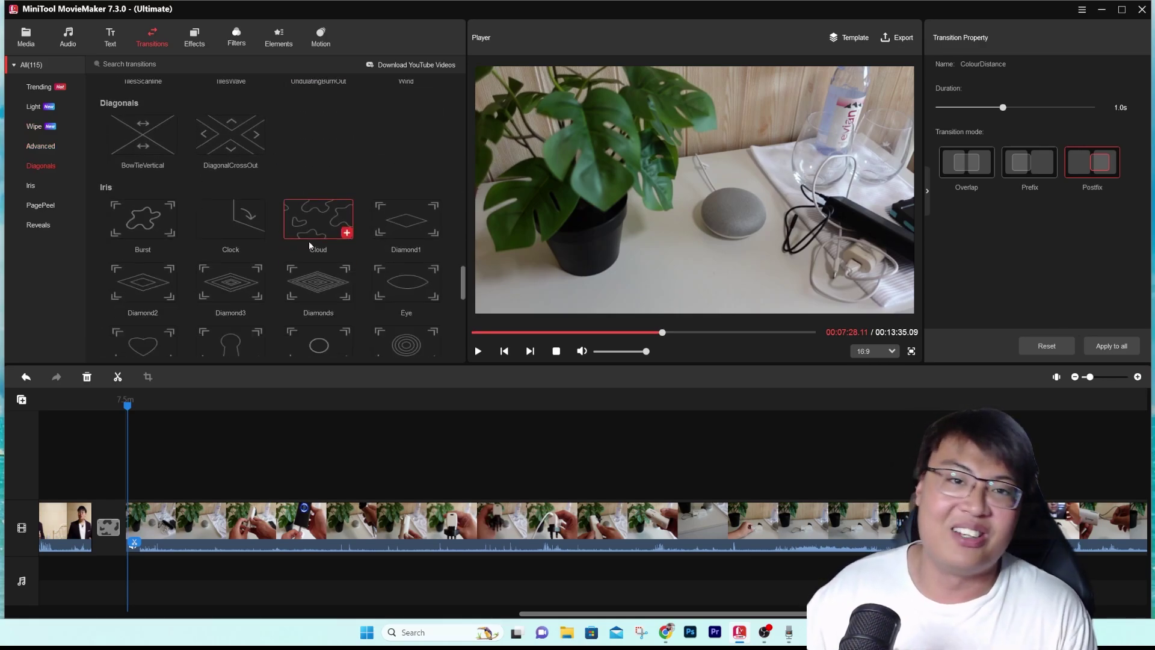
{"action": "scroll", "coordinate": [313, 244], "scroll_direction": "down", "scroll_amount": 10}
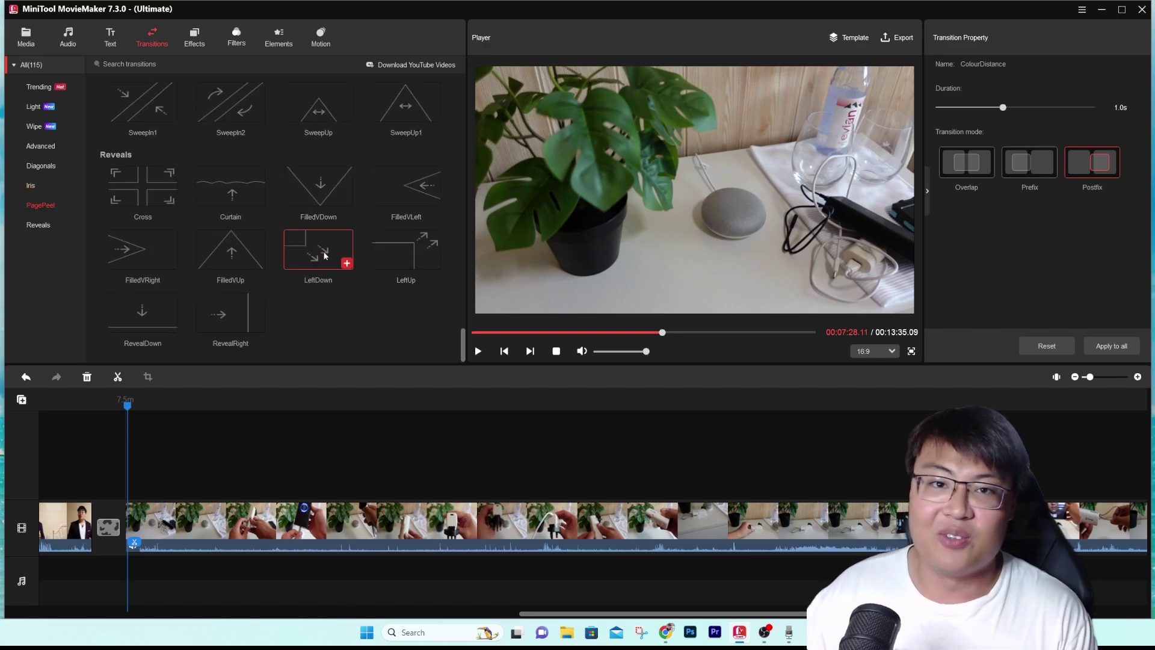
{"action": "scroll", "coordinate": [290, 268], "scroll_direction": "up", "scroll_amount": 10}
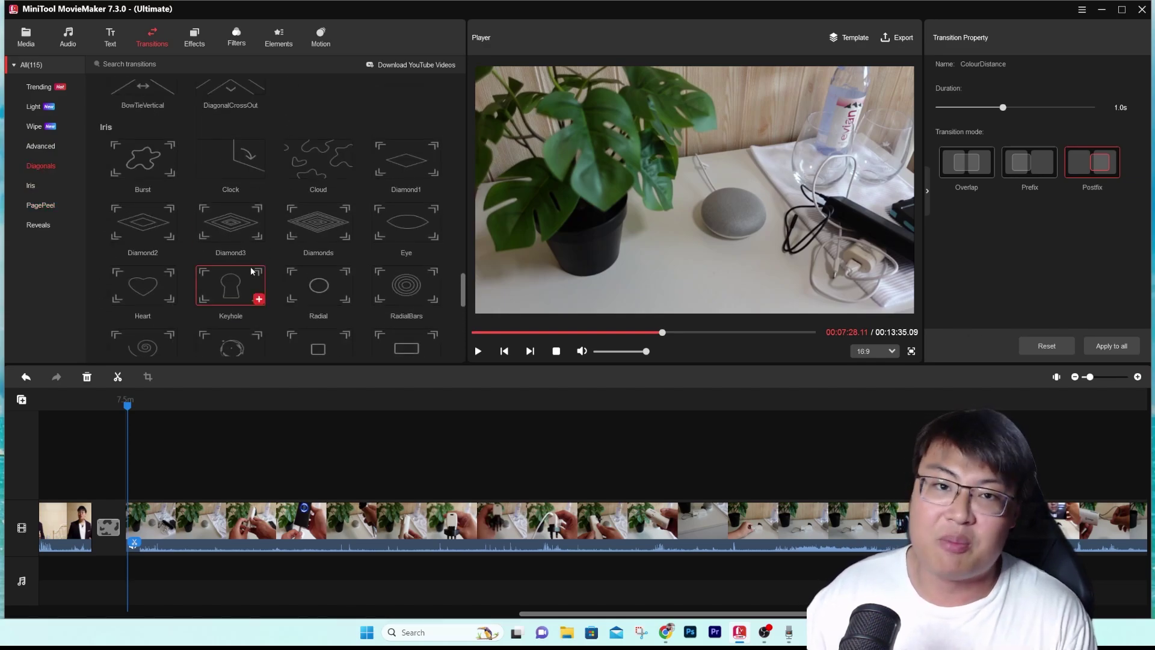
{"action": "scroll", "coordinate": [252, 271], "scroll_direction": "up", "scroll_amount": 3}
{"action": "scroll", "coordinate": [323, 216], "scroll_direction": "down", "scroll_amount": 8}
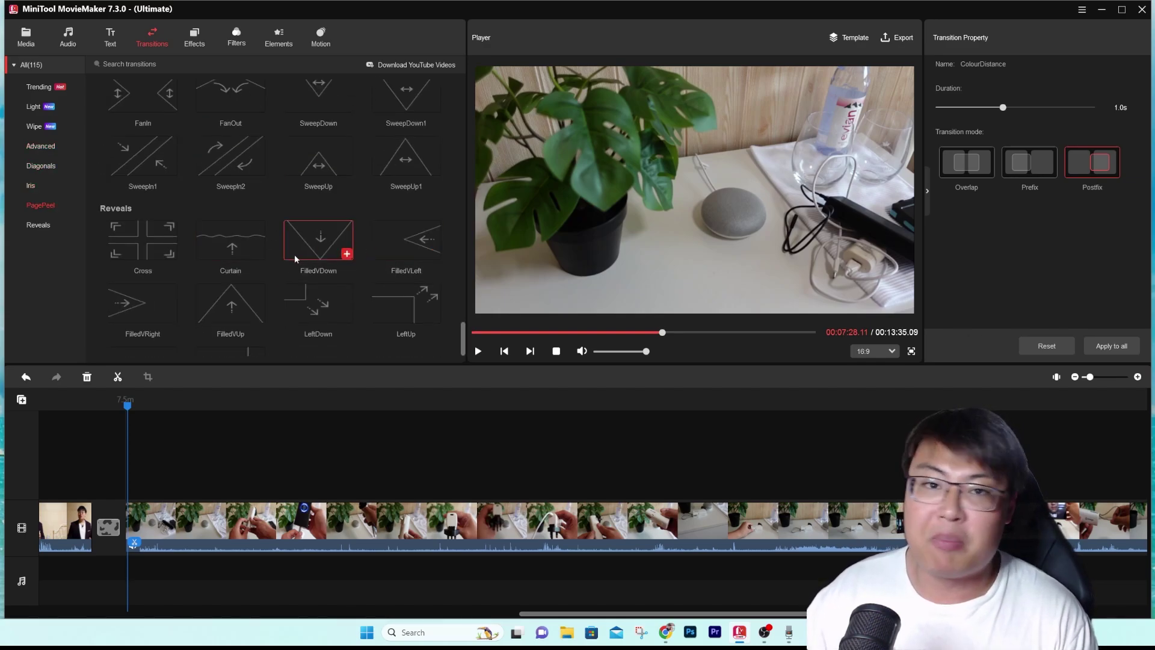
{"action": "scroll", "coordinate": [309, 247], "scroll_direction": "down", "scroll_amount": 1}
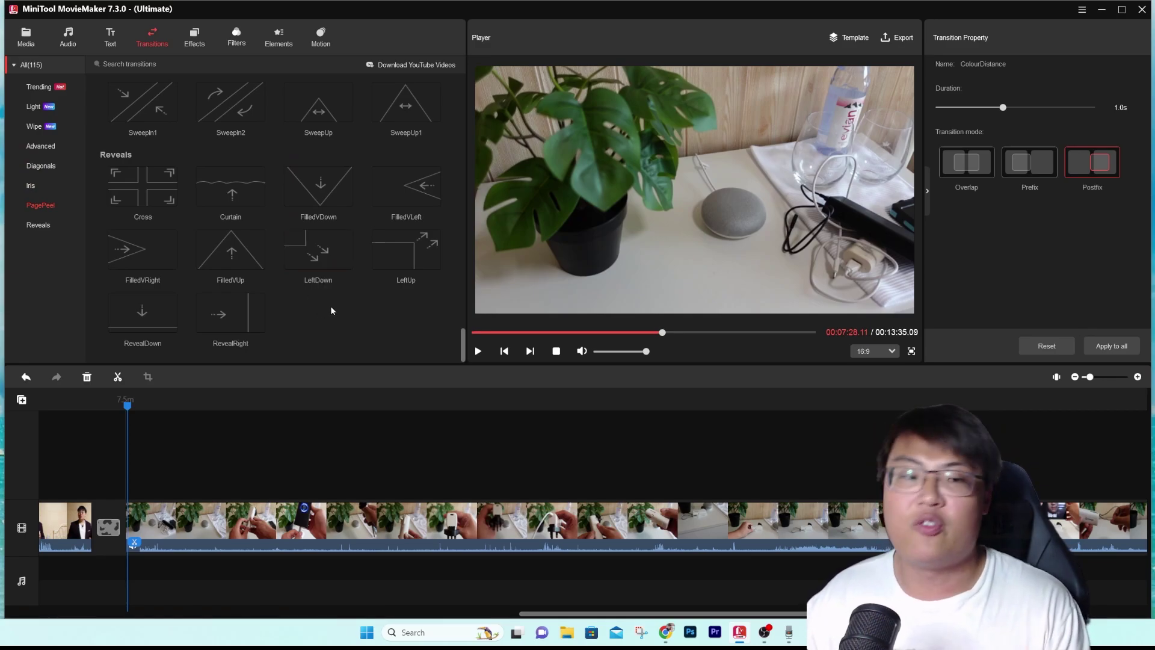
{"action": "scroll", "coordinate": [332, 310], "scroll_direction": "up", "scroll_amount": 12}
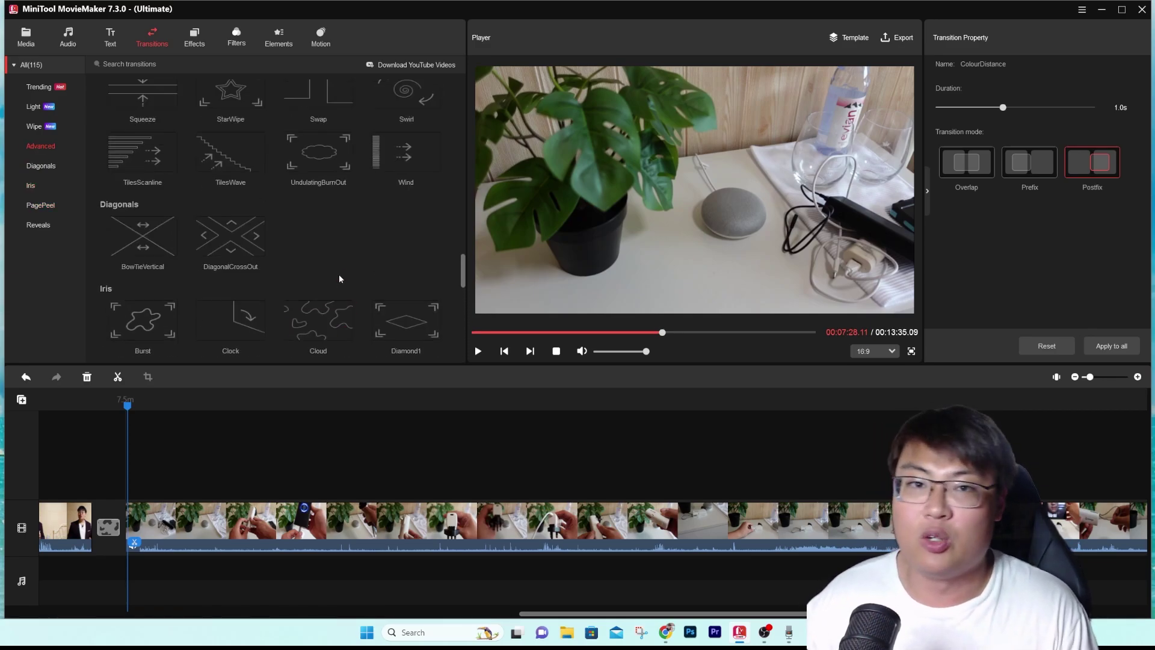
{"action": "scroll", "coordinate": [340, 279], "scroll_direction": "up", "scroll_amount": 10}
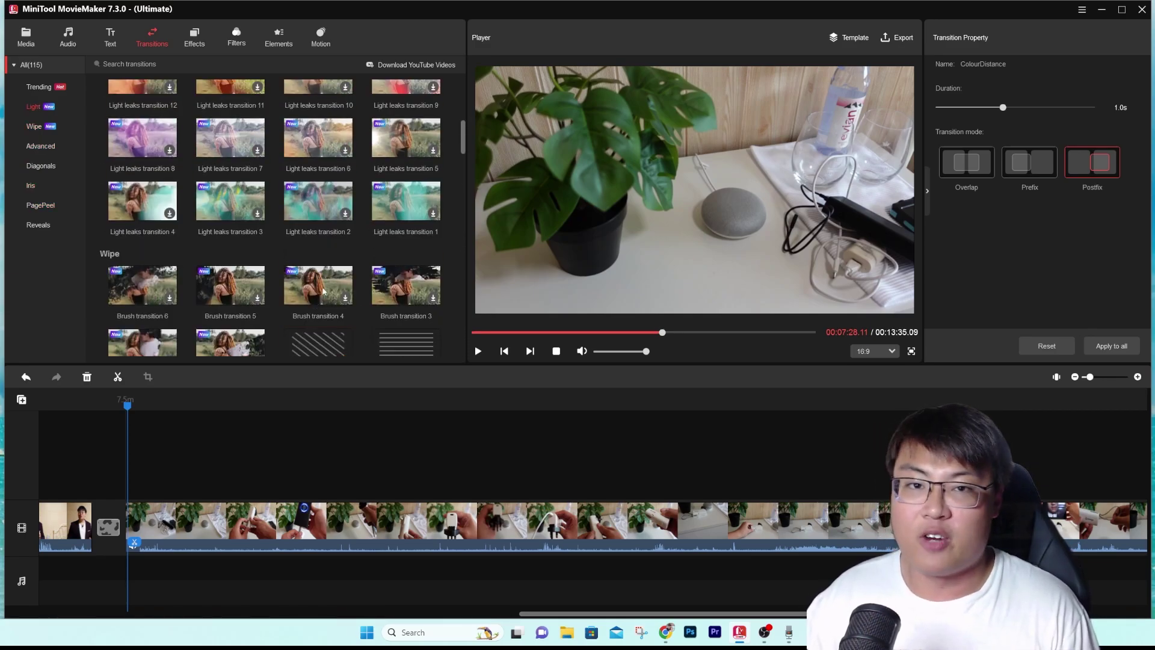
{"action": "scroll", "coordinate": [324, 291], "scroll_direction": "up", "scroll_amount": 10}
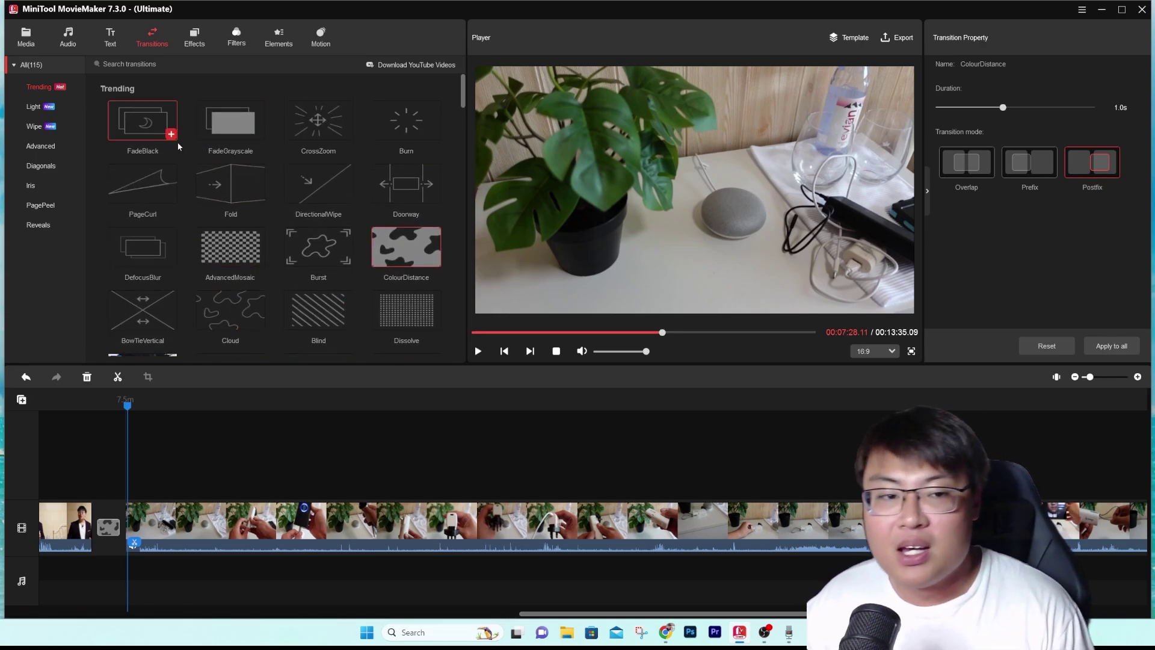
Step: Look through the effects library's Trending, Overlay, Love and Opening & Closing categories
{"action": "left_click", "coordinate": [194, 37]}
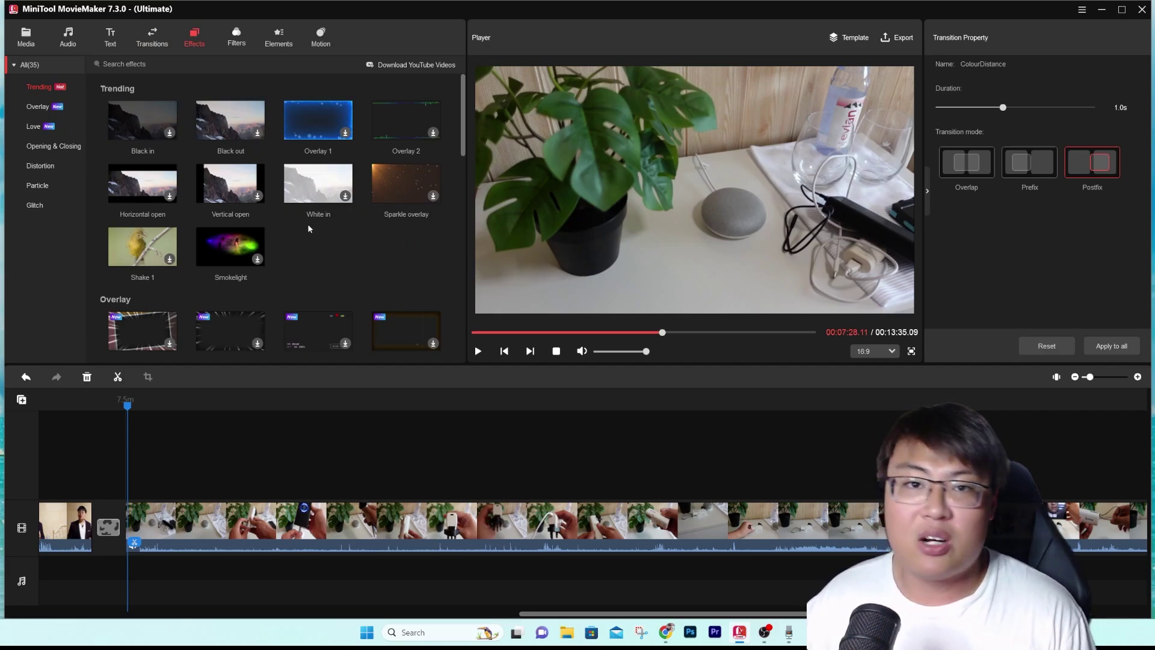
{"action": "scroll", "coordinate": [309, 228], "scroll_direction": "down", "scroll_amount": 2}
{"action": "scroll", "coordinate": [309, 221], "scroll_direction": "down", "scroll_amount": 1}
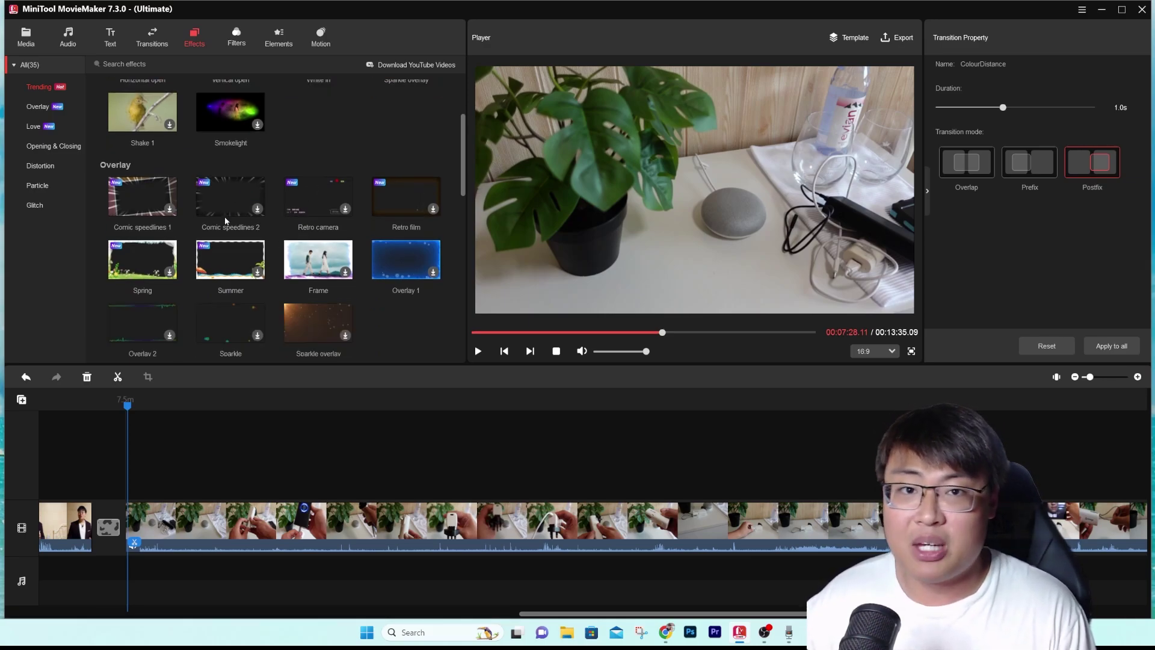
{"action": "scroll", "coordinate": [268, 181], "scroll_direction": "down", "scroll_amount": 1}
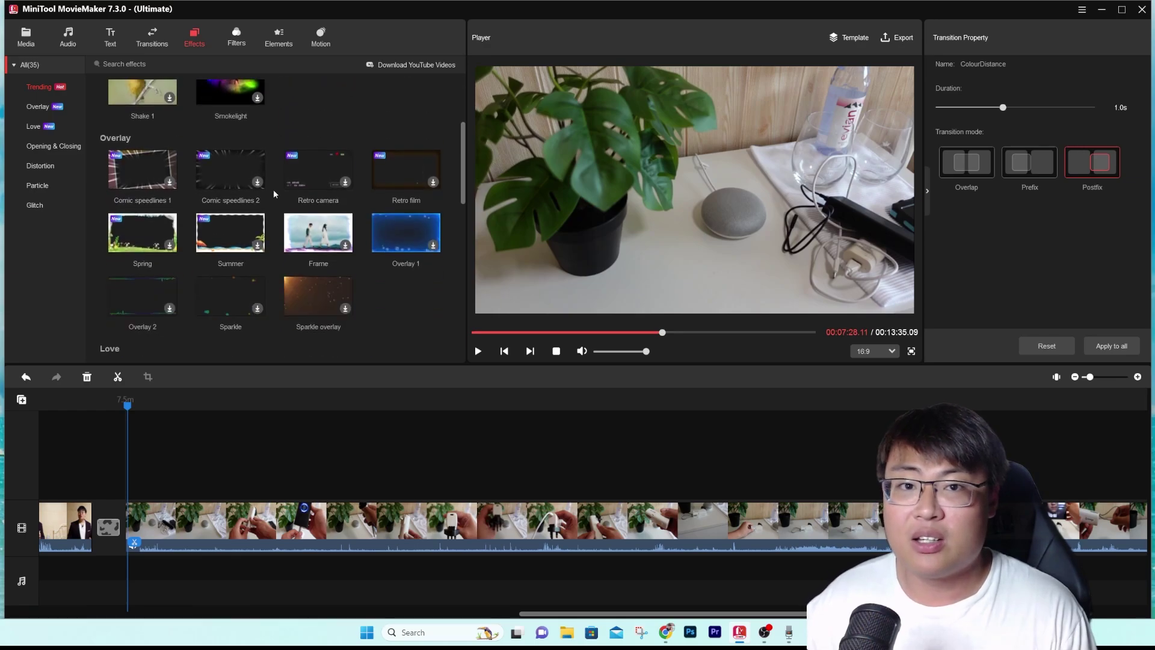
{"action": "scroll", "coordinate": [273, 210], "scroll_direction": "down", "scroll_amount": 3}
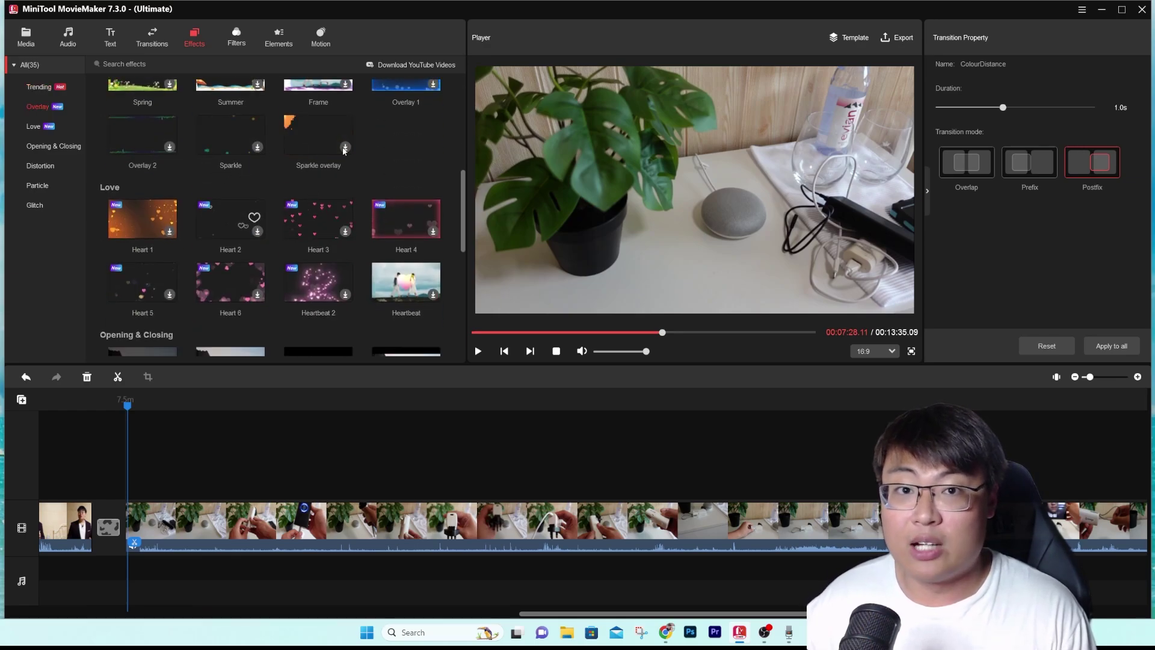
{"action": "scroll", "coordinate": [306, 250], "scroll_direction": "down", "scroll_amount": 1}
{"action": "scroll", "coordinate": [305, 250], "scroll_direction": "down", "scroll_amount": 1}
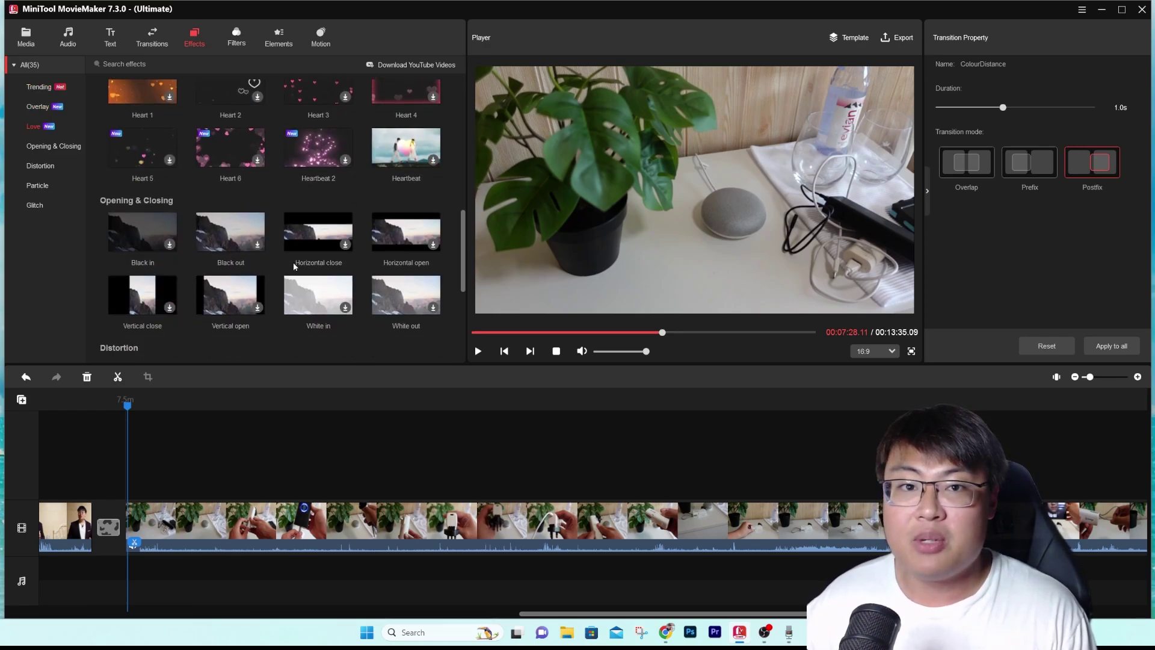
{"action": "scroll", "coordinate": [269, 255], "scroll_direction": "up", "scroll_amount": 2}
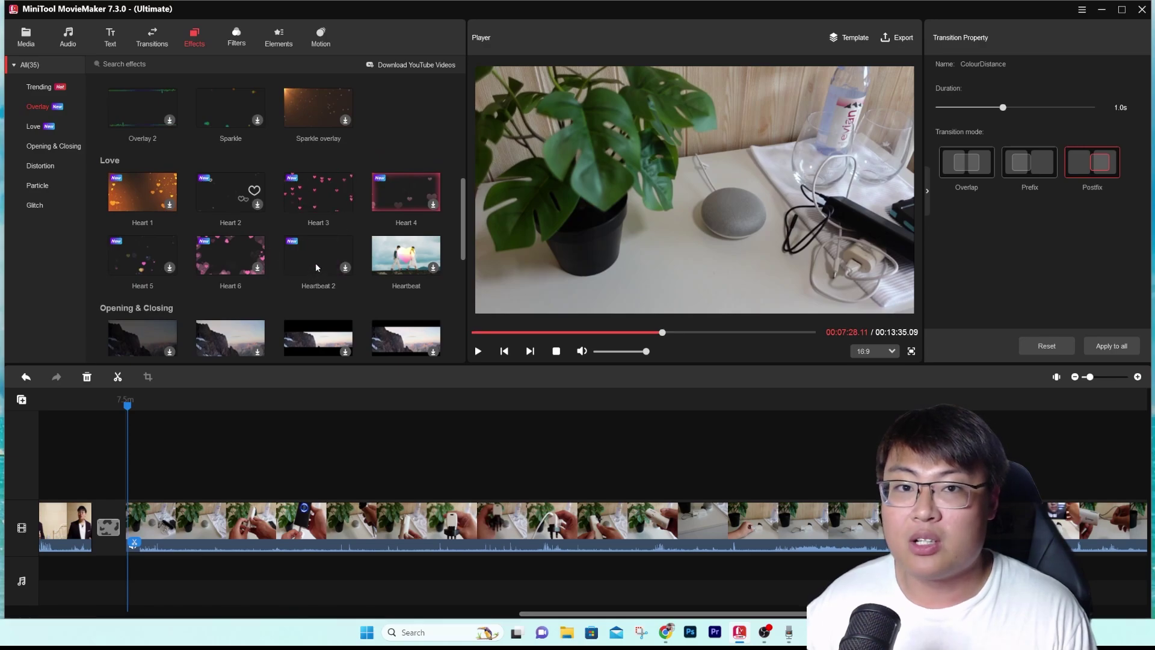
Step: Apply the Heart 3 effect to the plant close-up clip and play back a few seconds of it
{"action": "mouse_move", "coordinate": [308, 199]}
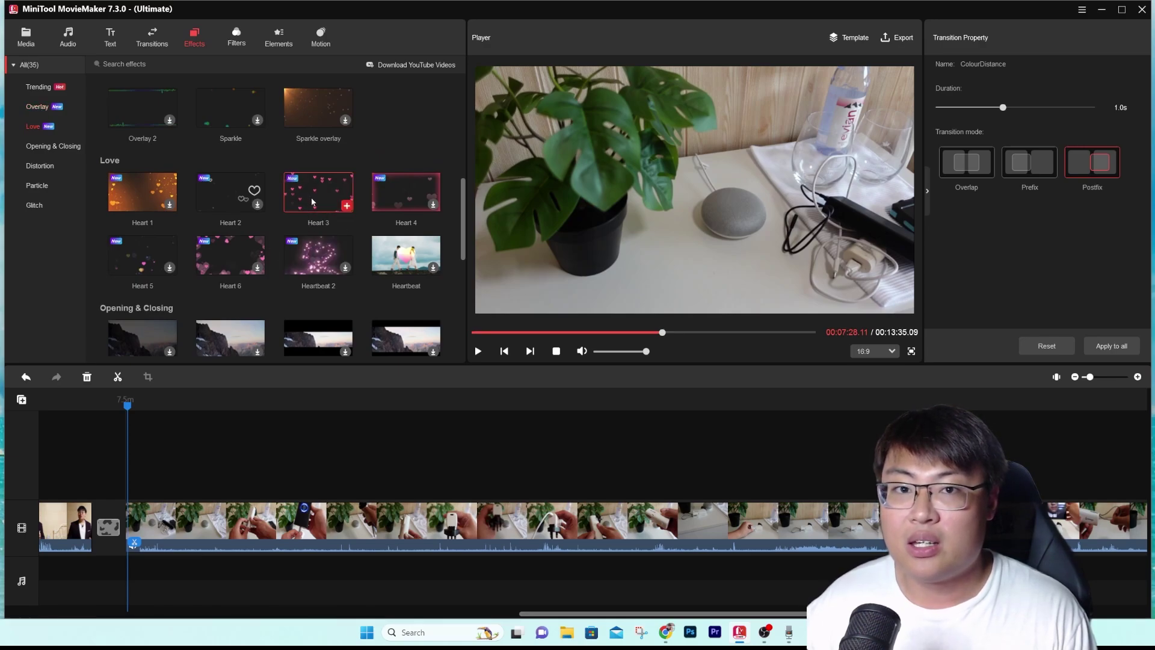
{"action": "left_click_drag", "start_coordinate": [308, 201], "coordinate": [275, 420]}
{"action": "left_click_drag", "start_coordinate": [224, 518], "coordinate": [222, 508]}
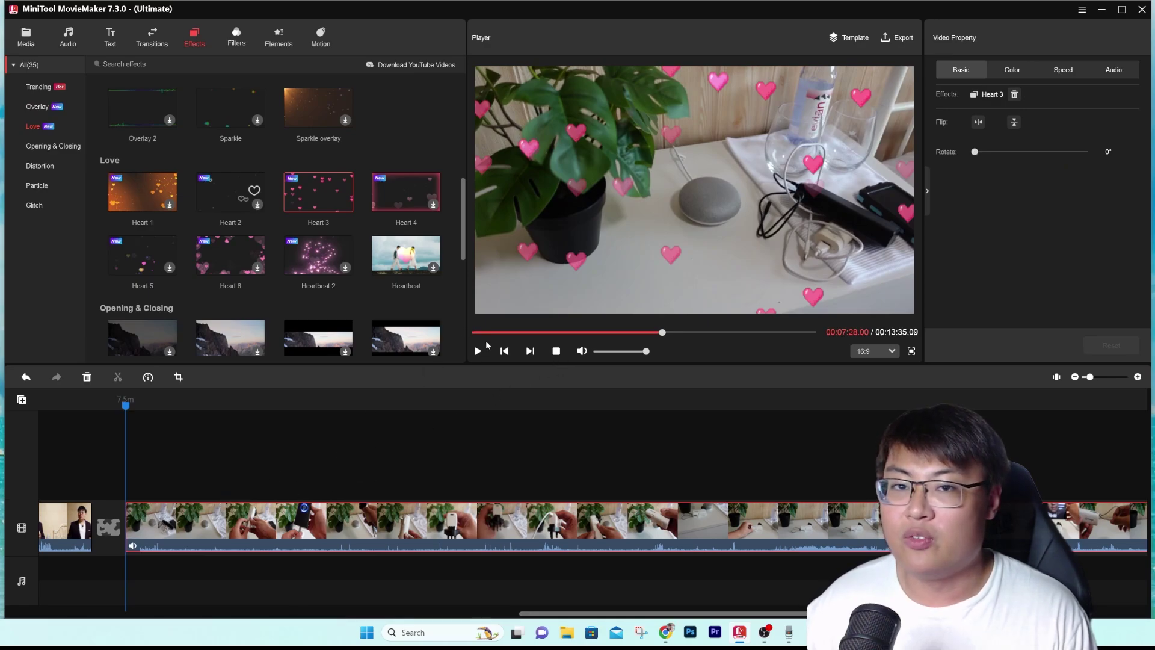
{"action": "left_click", "coordinate": [478, 352]}
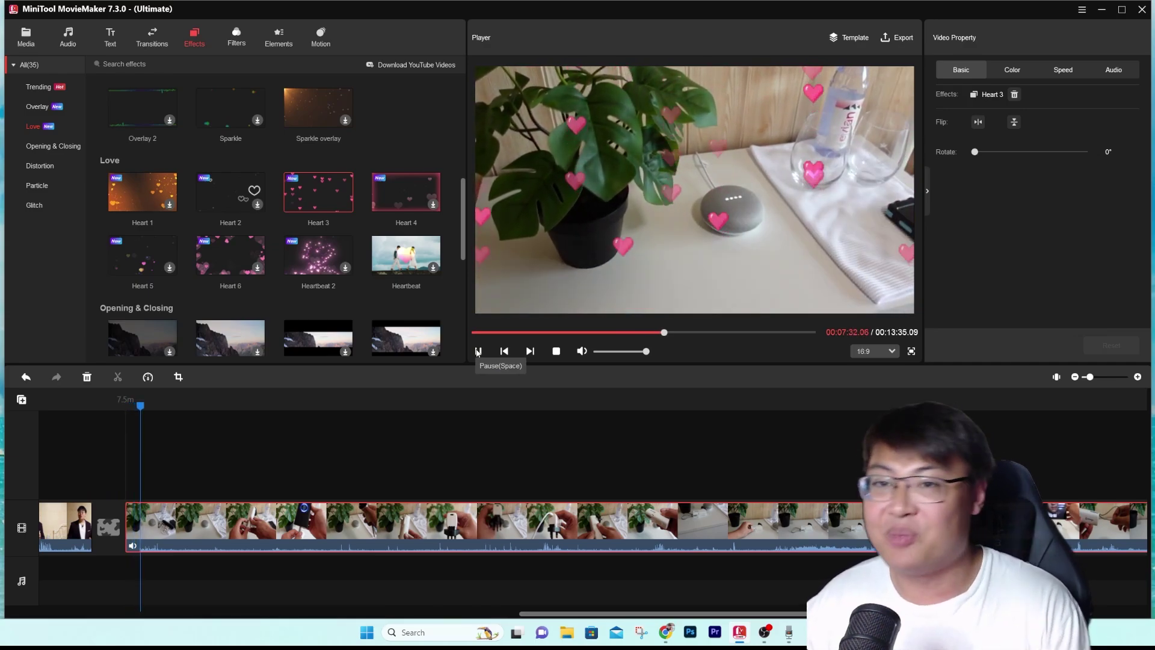
{"action": "left_click", "coordinate": [478, 352]}
Step: Add the Smokelight particle effect to the plant close-up clip and play back a few seconds from the clip's start
{"action": "scroll", "coordinate": [359, 286], "scroll_direction": "down", "scroll_amount": 2}
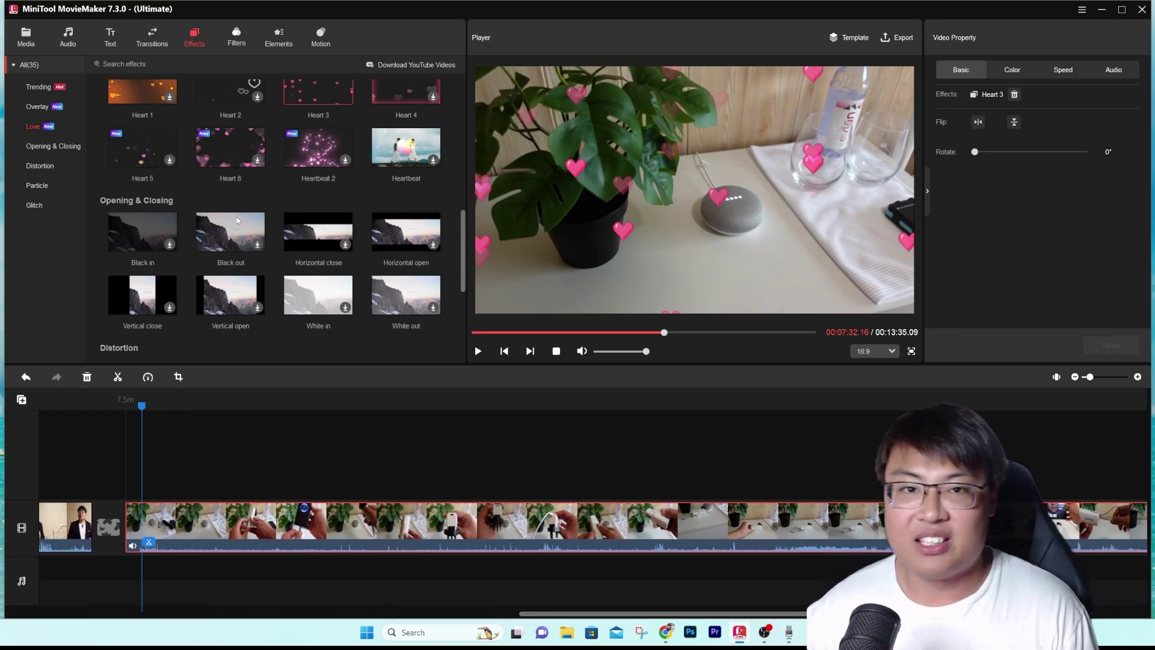
{"action": "scroll", "coordinate": [236, 217], "scroll_direction": "down", "scroll_amount": 1}
{"action": "scroll", "coordinate": [140, 267], "scroll_direction": "down", "scroll_amount": 1}
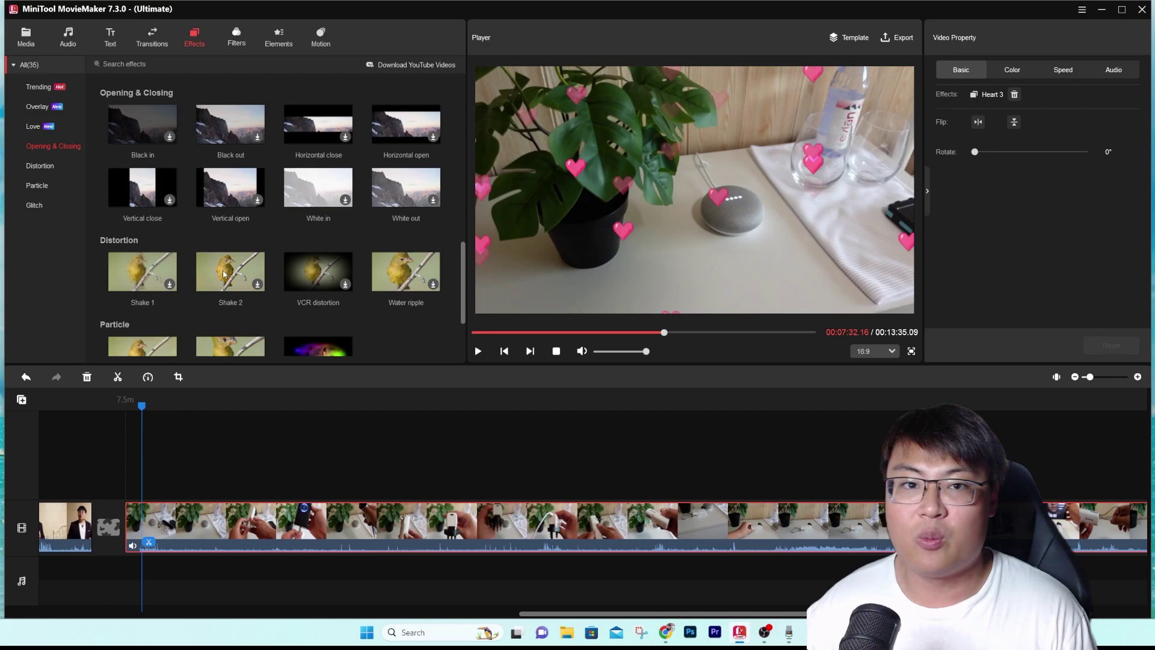
{"action": "scroll", "coordinate": [278, 295], "scroll_direction": "down", "scroll_amount": 1}
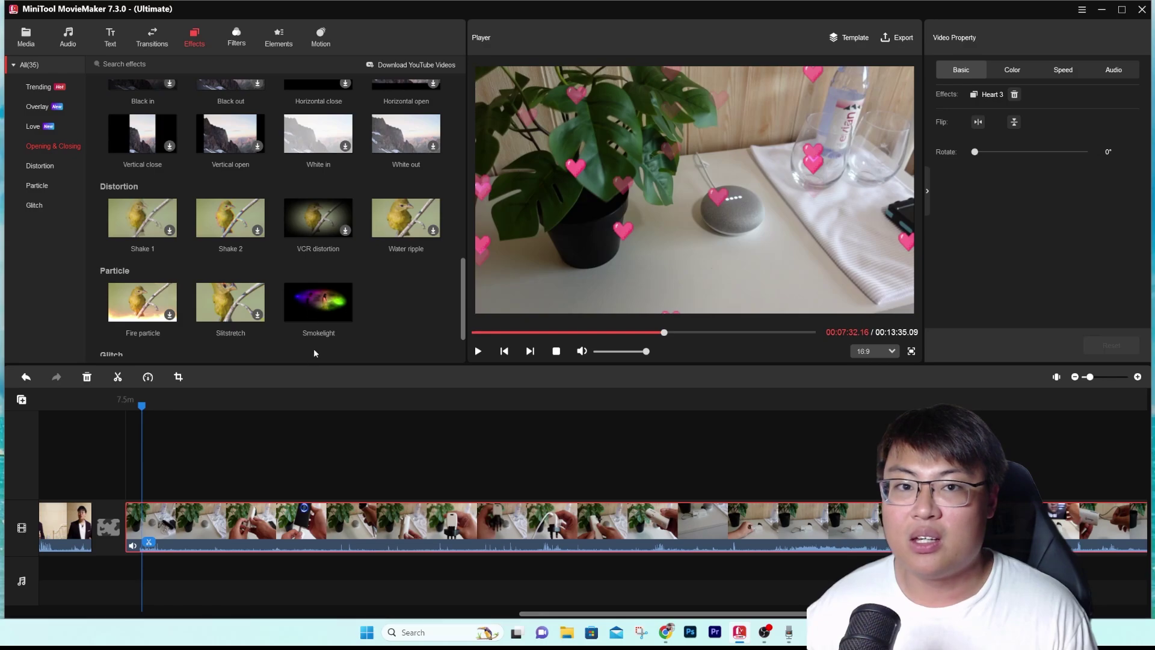
{"action": "scroll", "coordinate": [382, 319], "scroll_direction": "down", "scroll_amount": 1}
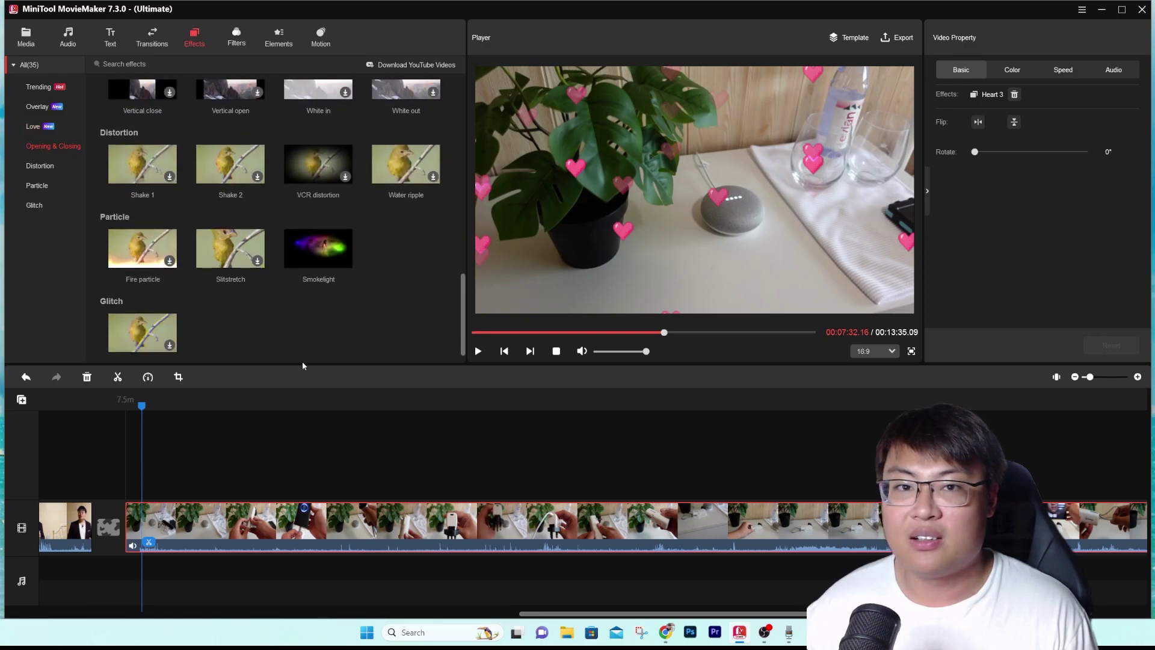
{"action": "left_click", "coordinate": [504, 351]}
{"action": "left_click", "coordinate": [479, 351]}
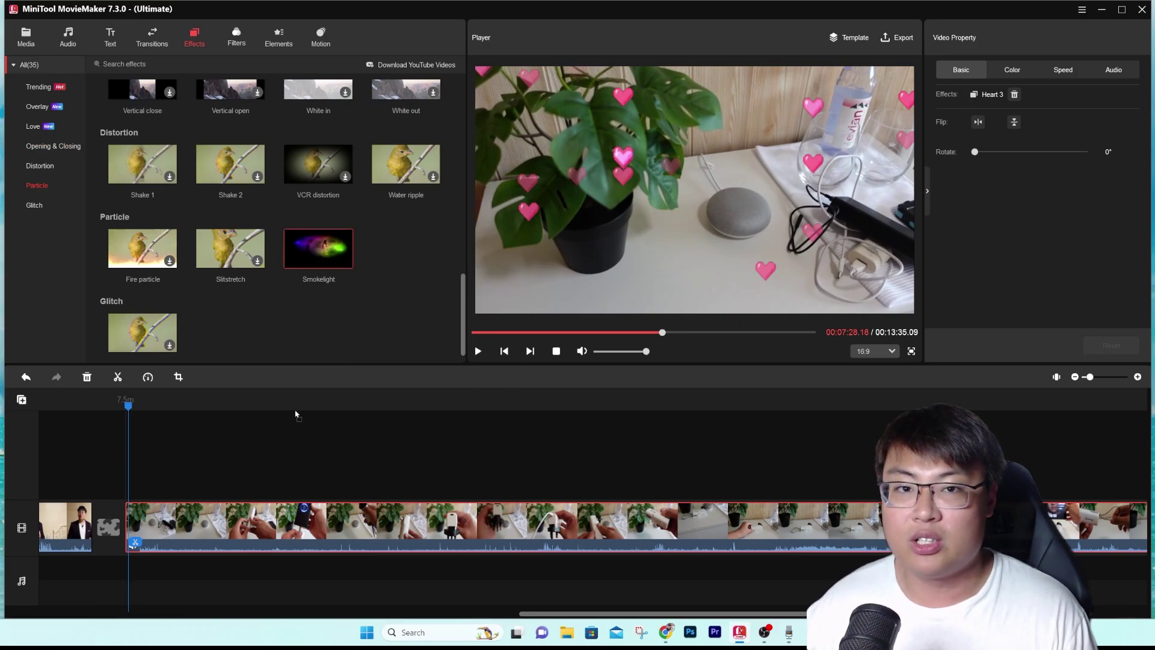
{"action": "left_click_drag", "start_coordinate": [297, 415], "coordinate": [224, 522]}
{"action": "left_click", "coordinate": [479, 350]}
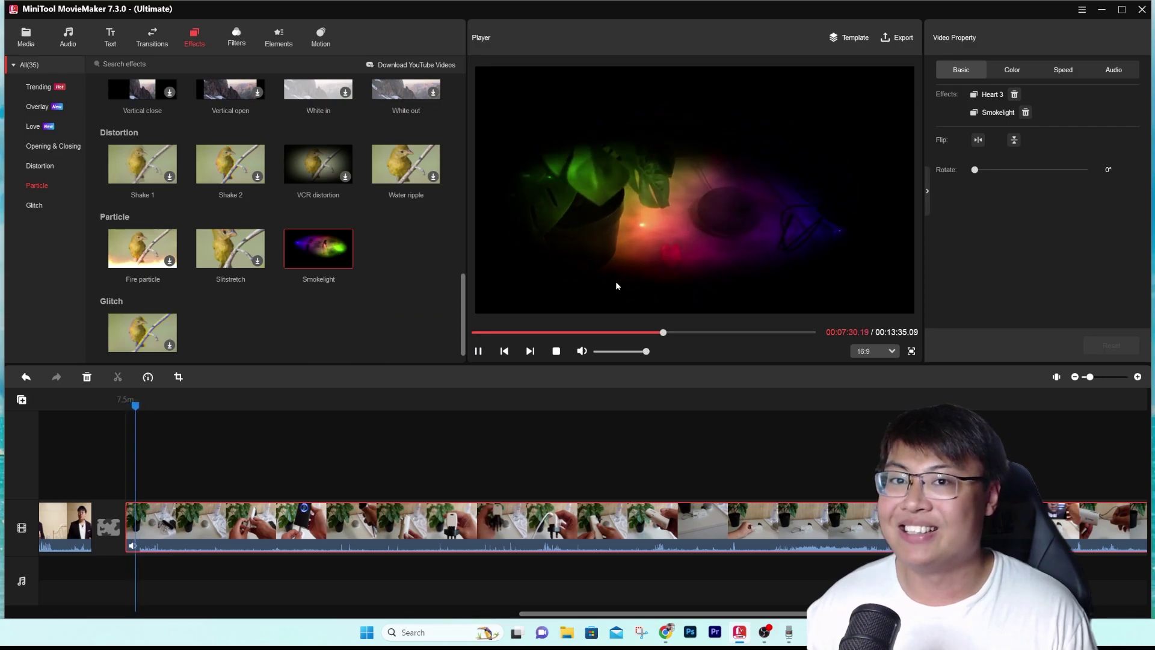
{"action": "left_click", "coordinate": [479, 352]}
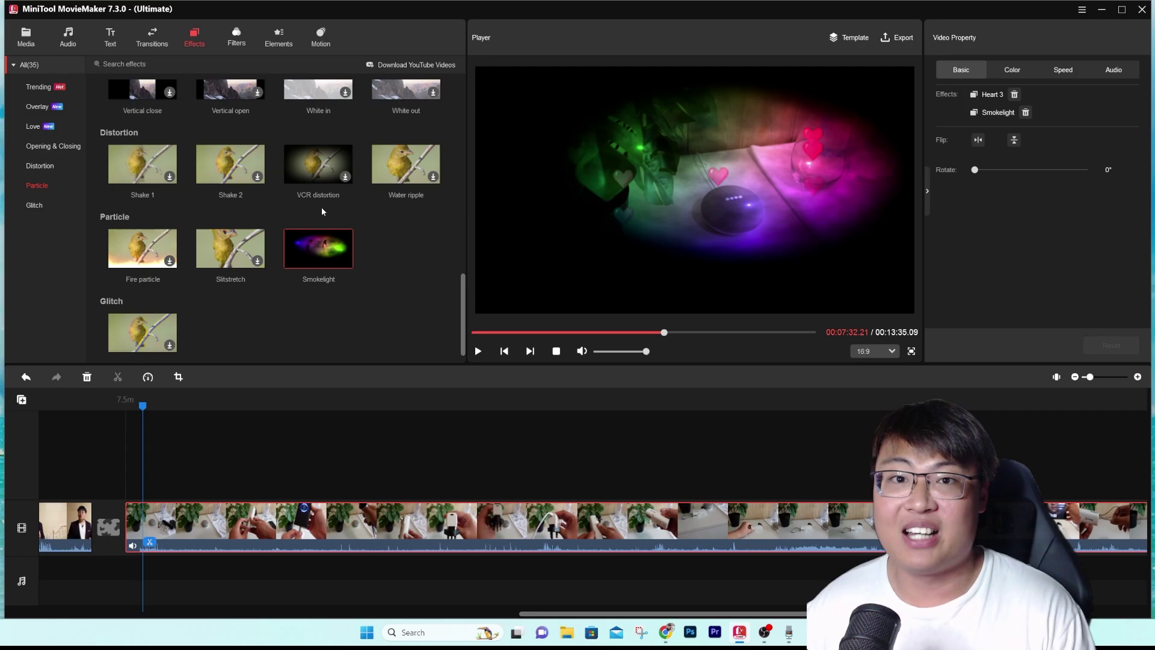
Step: Open the Trending filters and place the playhead at the start of the presenter clip, at about 1:50
{"action": "scroll", "coordinate": [322, 210], "scroll_direction": "up", "scroll_amount": 10}
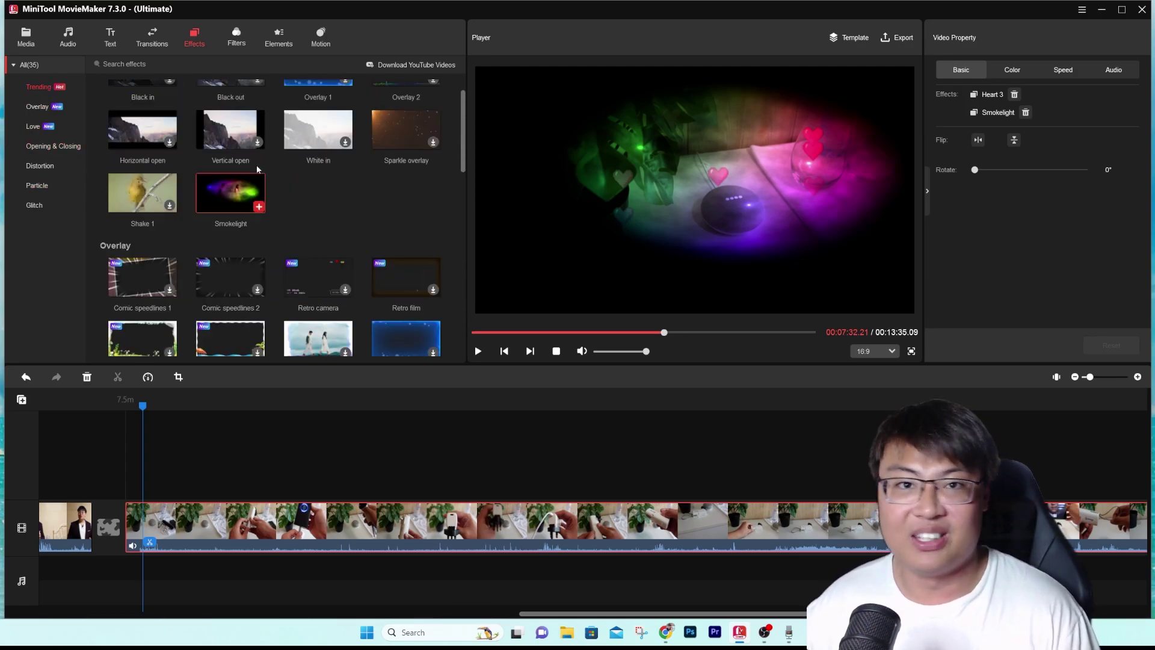
{"action": "scroll", "coordinate": [257, 168], "scroll_direction": "up", "scroll_amount": 1}
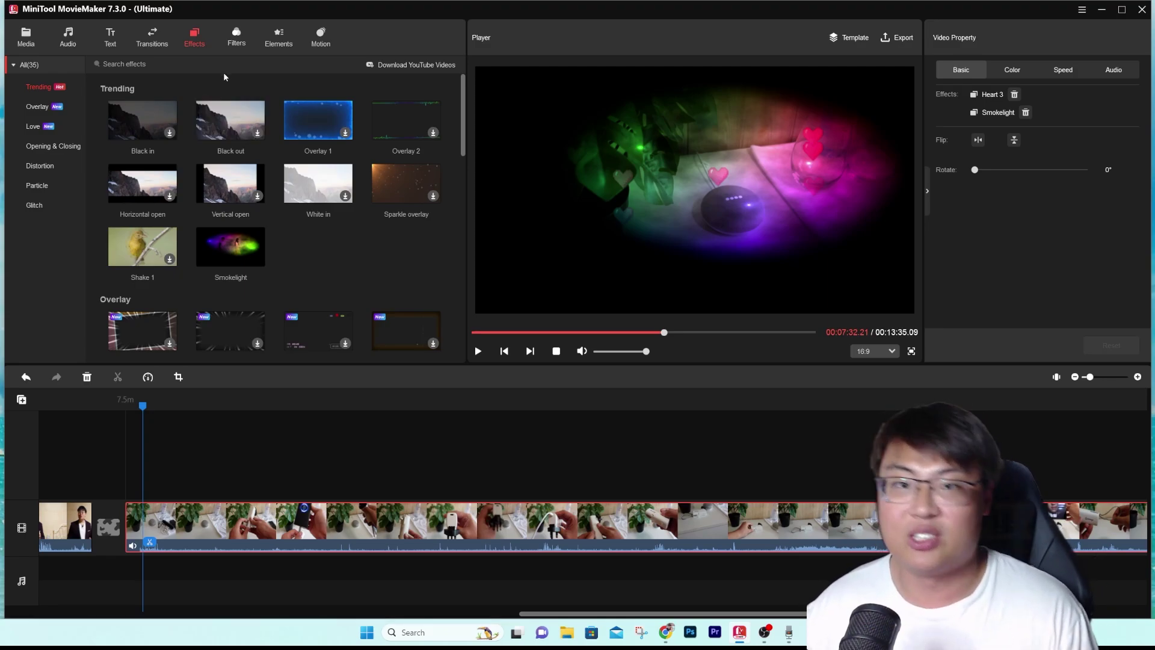
{"action": "left_click", "coordinate": [234, 39]}
{"action": "scroll", "coordinate": [340, 243], "scroll_direction": "down", "scroll_amount": 3}
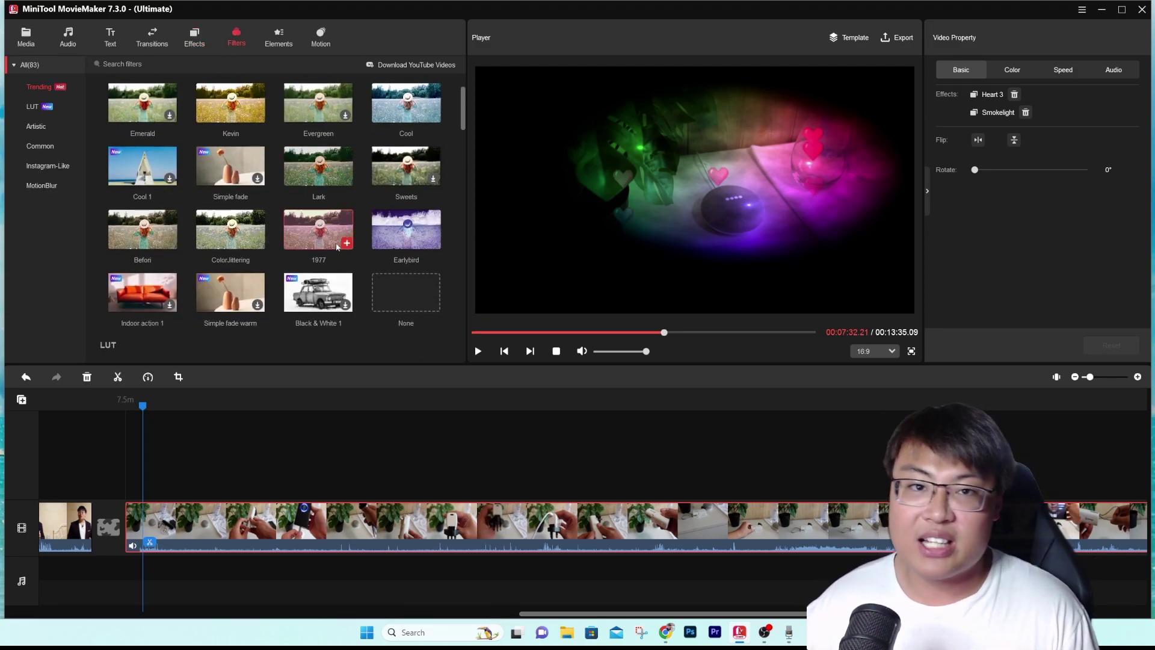
{"action": "scroll", "coordinate": [340, 244], "scroll_direction": "up", "scroll_amount": 2}
{"action": "scroll", "coordinate": [340, 244], "scroll_direction": "up", "scroll_amount": 2}
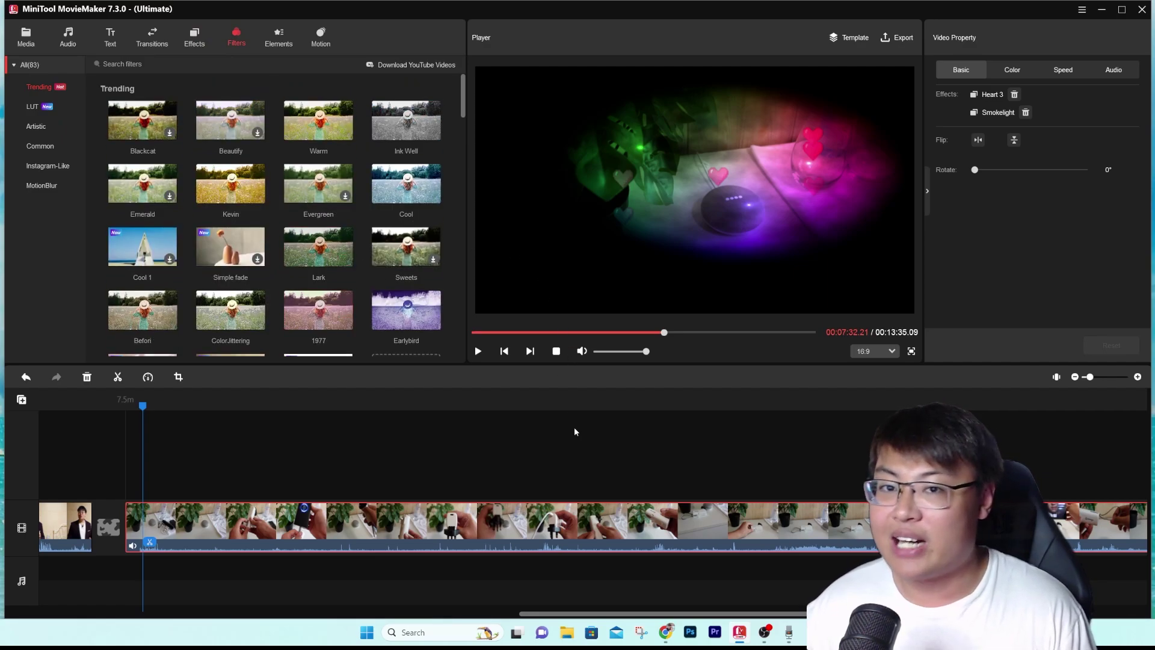
{"action": "scroll", "coordinate": [441, 605], "scroll_direction": "left", "scroll_amount": 10}
{"action": "left_click", "coordinate": [45, 402]}
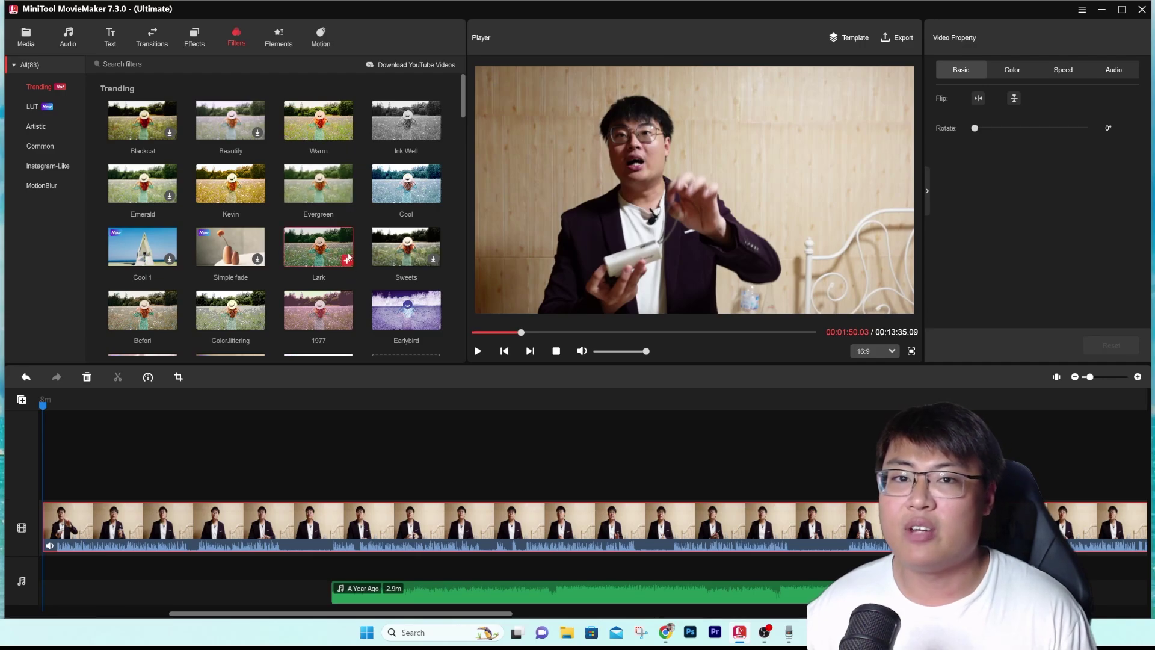
Step: Apply the Evergreen filter to the presenter clip and play back a few seconds of it
{"action": "mouse_move", "coordinate": [328, 196]}
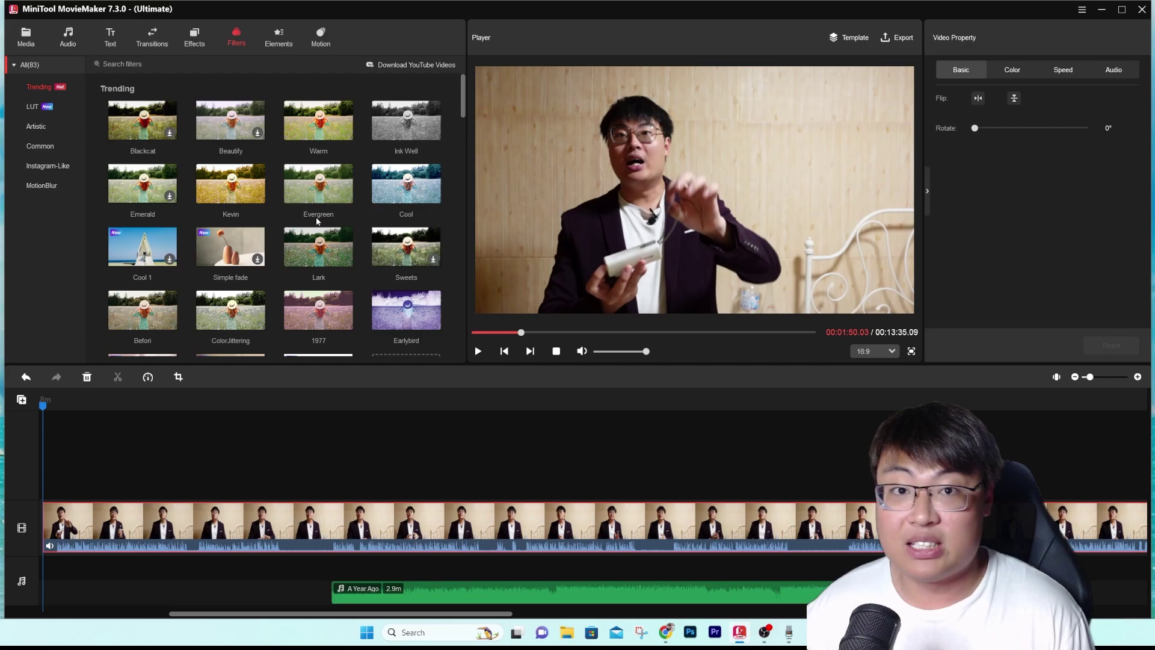
{"action": "left_click_drag", "start_coordinate": [295, 456], "coordinate": [292, 515]}
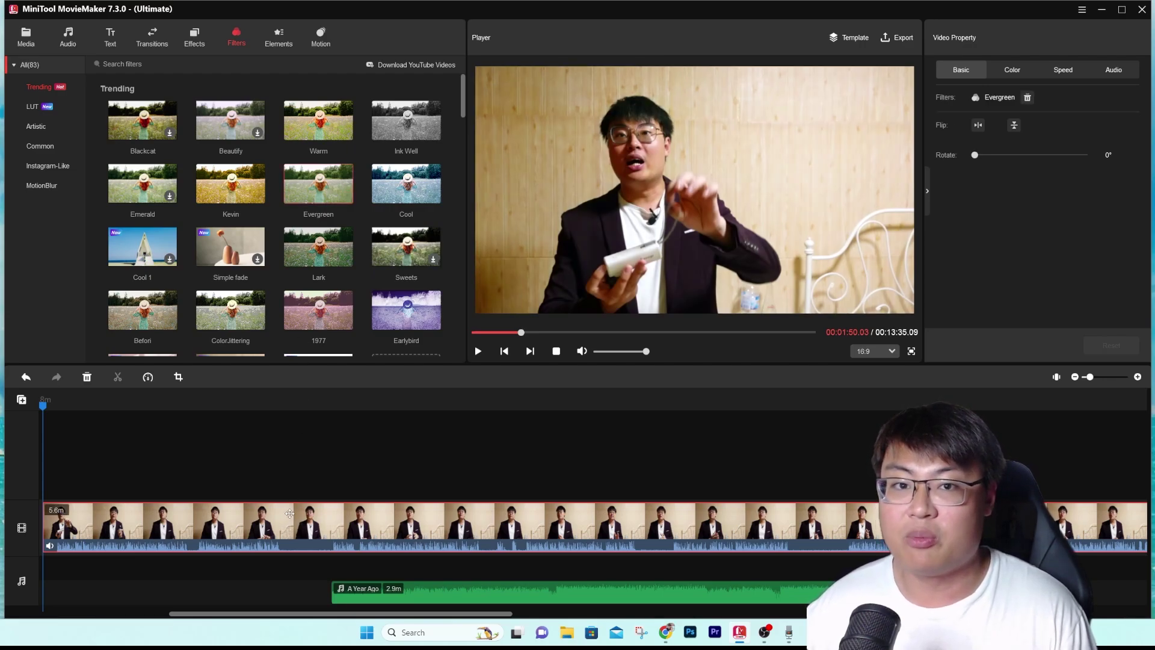
{"action": "left_click", "coordinate": [479, 351]}
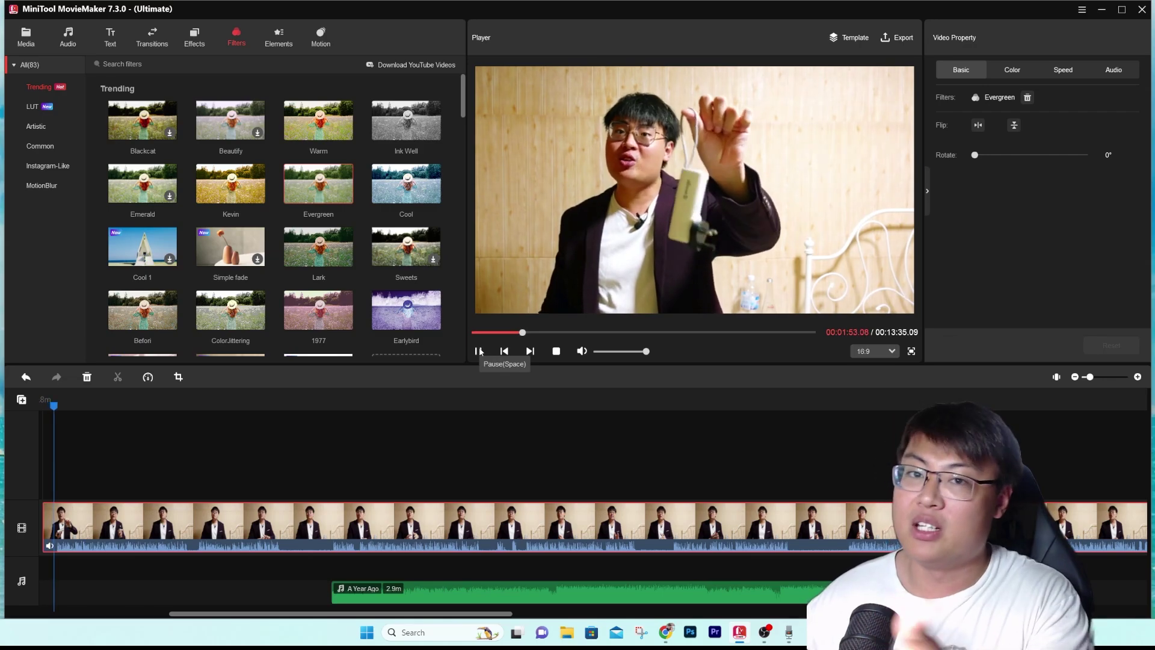
{"action": "left_click", "coordinate": [479, 351]}
Step: Replace the presenter clip's filter with Earlybird and play back a few seconds of it
{"action": "left_click", "coordinate": [433, 326]}
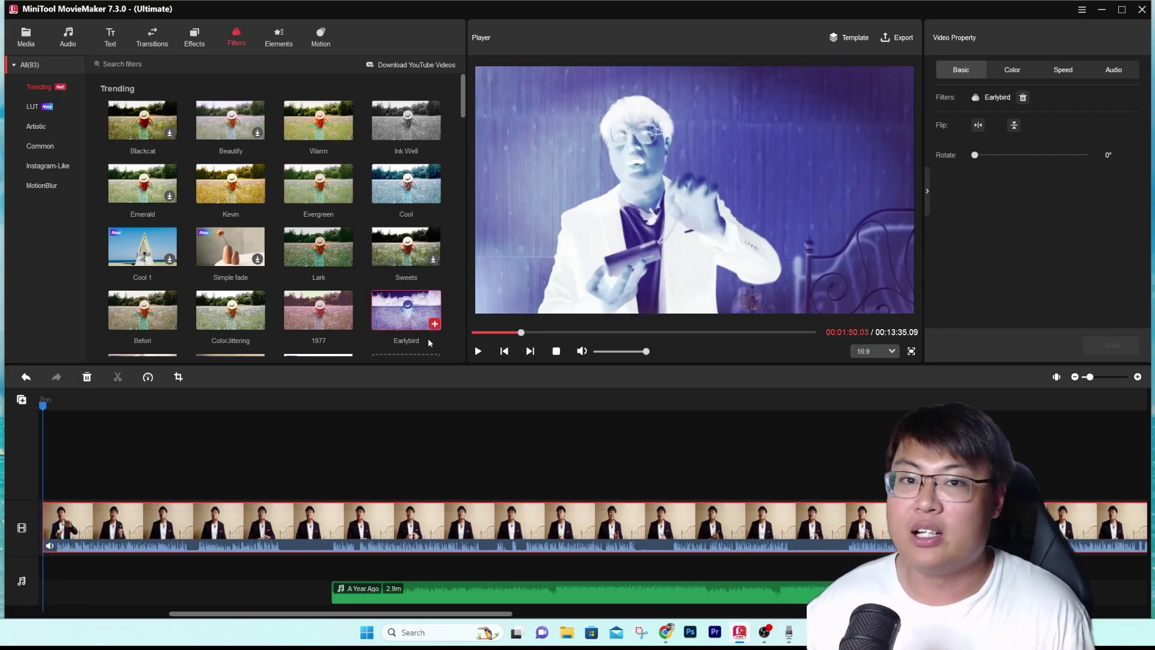
{"action": "left_click", "coordinate": [478, 350]}
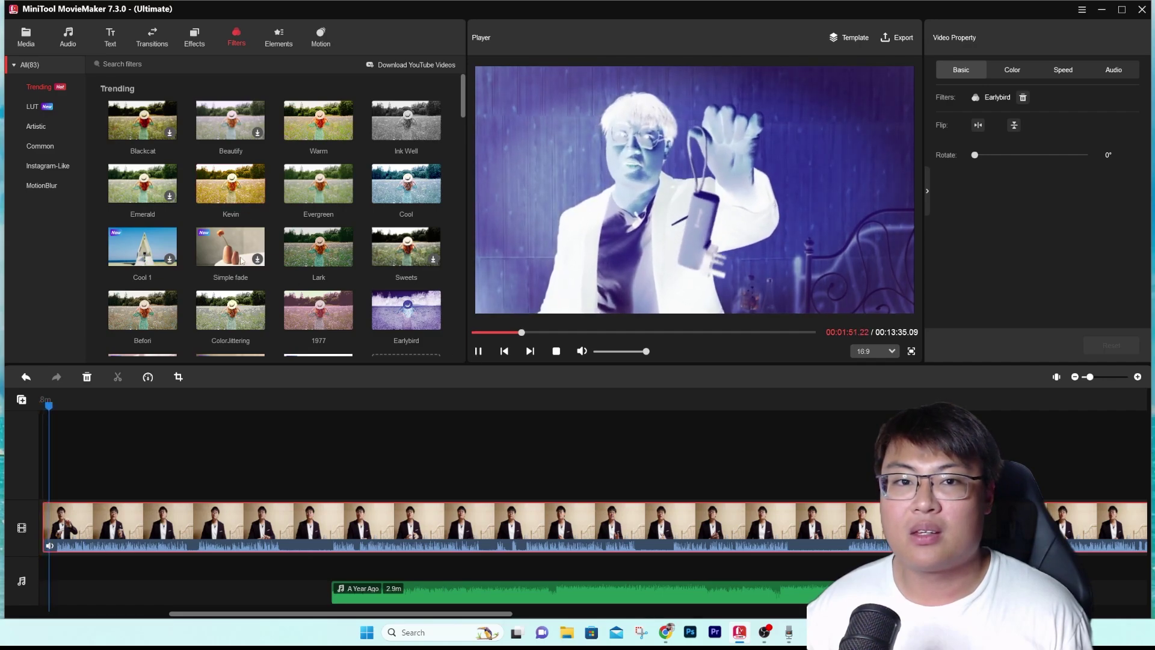
{"action": "left_click", "coordinate": [479, 351]}
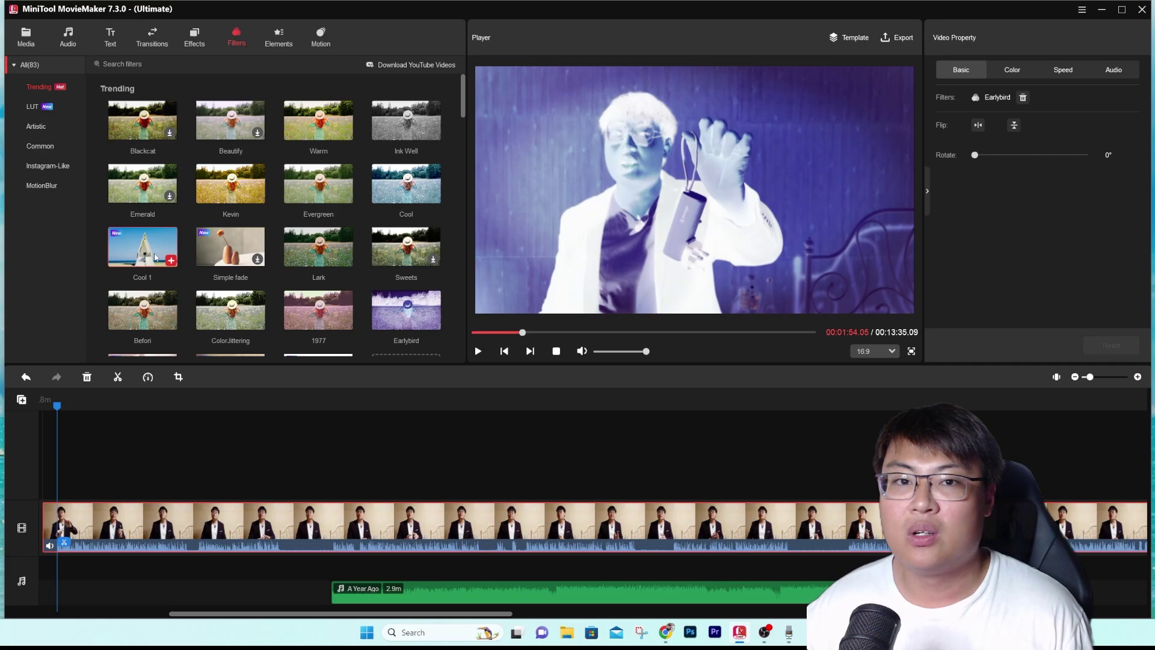
Step: Change the presenter clip's filter to Cool 1 and briefly play it back
{"action": "left_click_drag", "start_coordinate": [138, 519], "coordinate": [139, 519]}
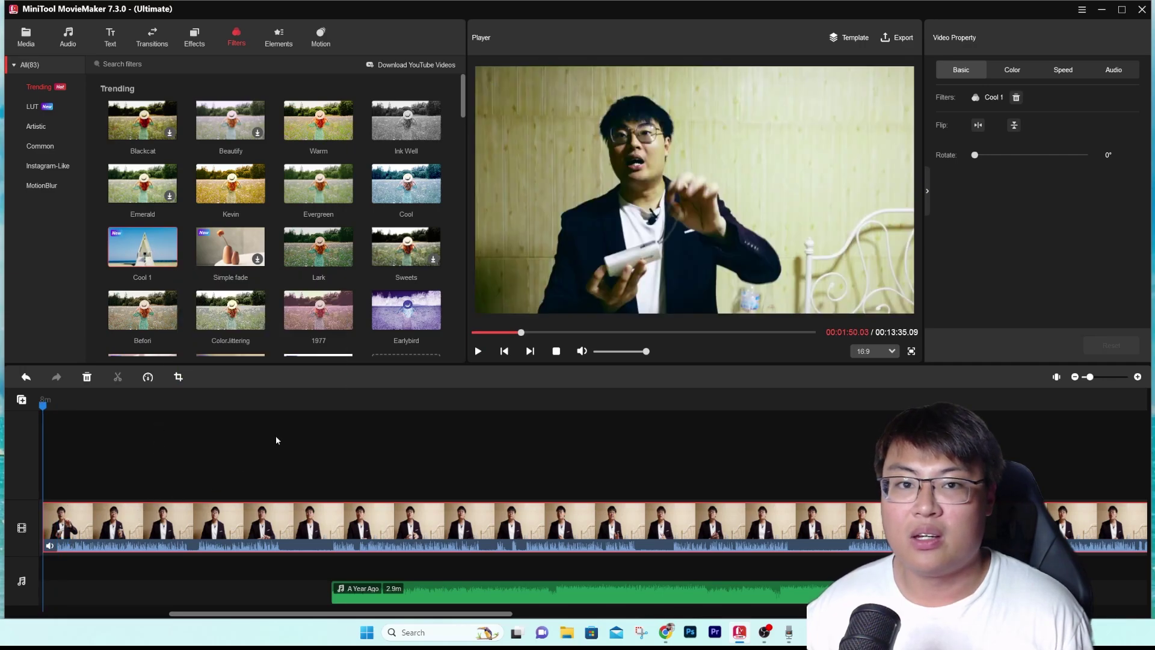
{"action": "left_click", "coordinate": [477, 352]}
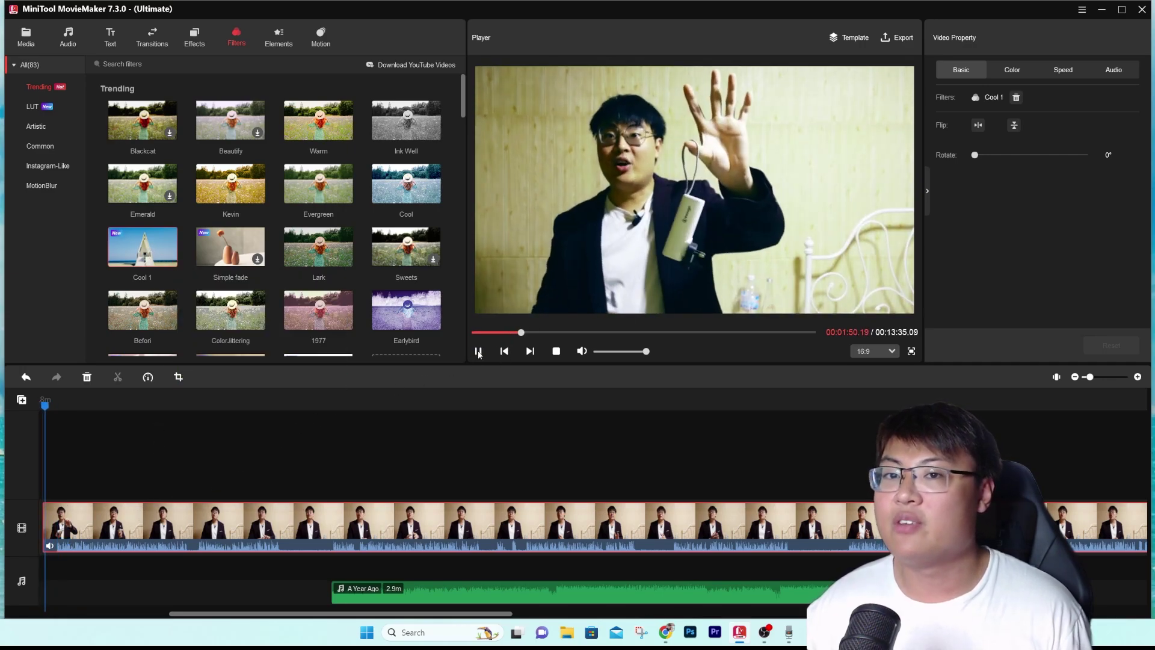
{"action": "left_click", "coordinate": [476, 352]}
Step: Look through the filter library from LUT down to MotionBlur, return to Trending, and view the Instagram-Like category
{"action": "scroll", "coordinate": [353, 269], "scroll_direction": "down", "scroll_amount": 15}
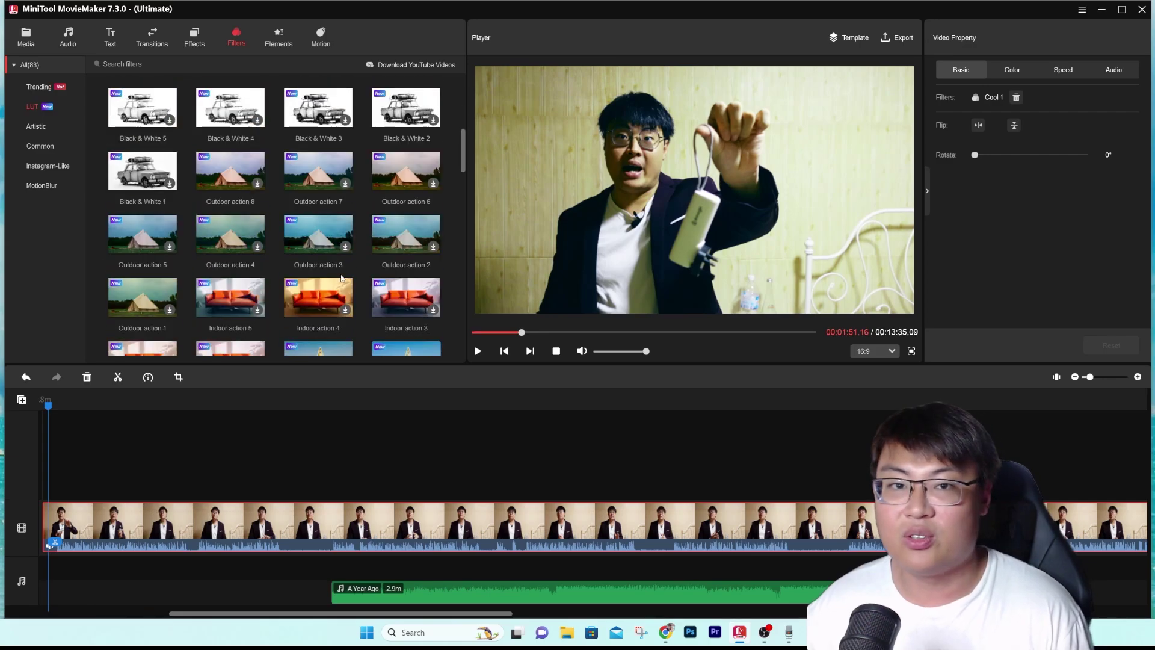
{"action": "scroll", "coordinate": [351, 280], "scroll_direction": "down", "scroll_amount": 10}
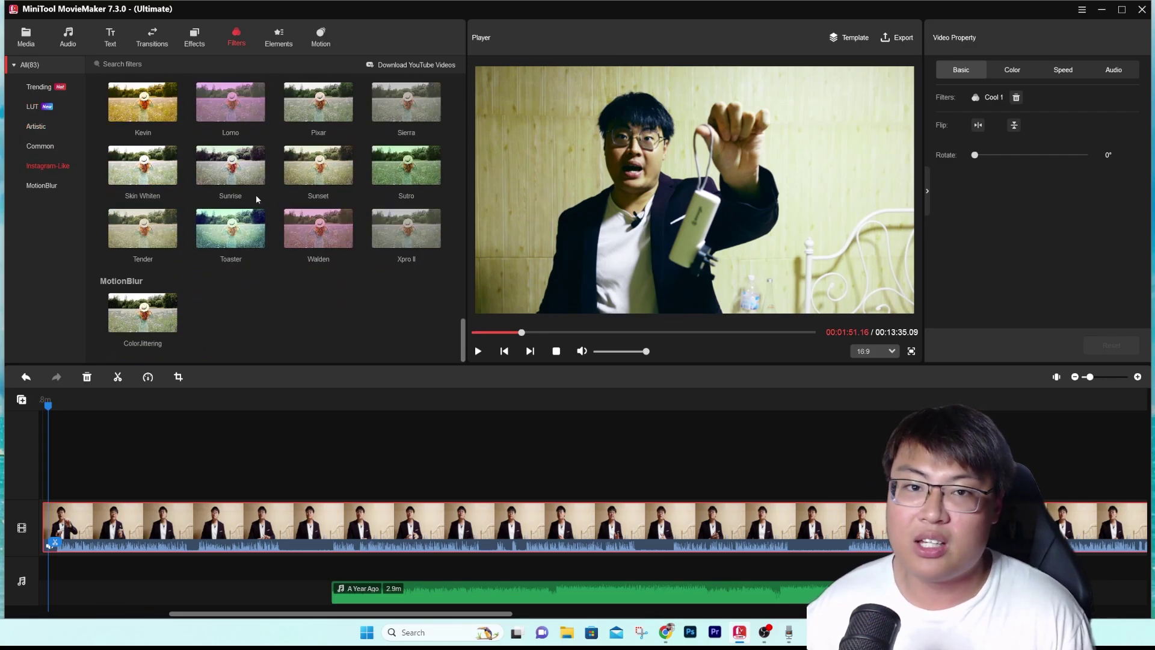
{"action": "scroll", "coordinate": [384, 209], "scroll_direction": "up", "scroll_amount": 8}
{"action": "scroll", "coordinate": [361, 217], "scroll_direction": "up", "scroll_amount": 12}
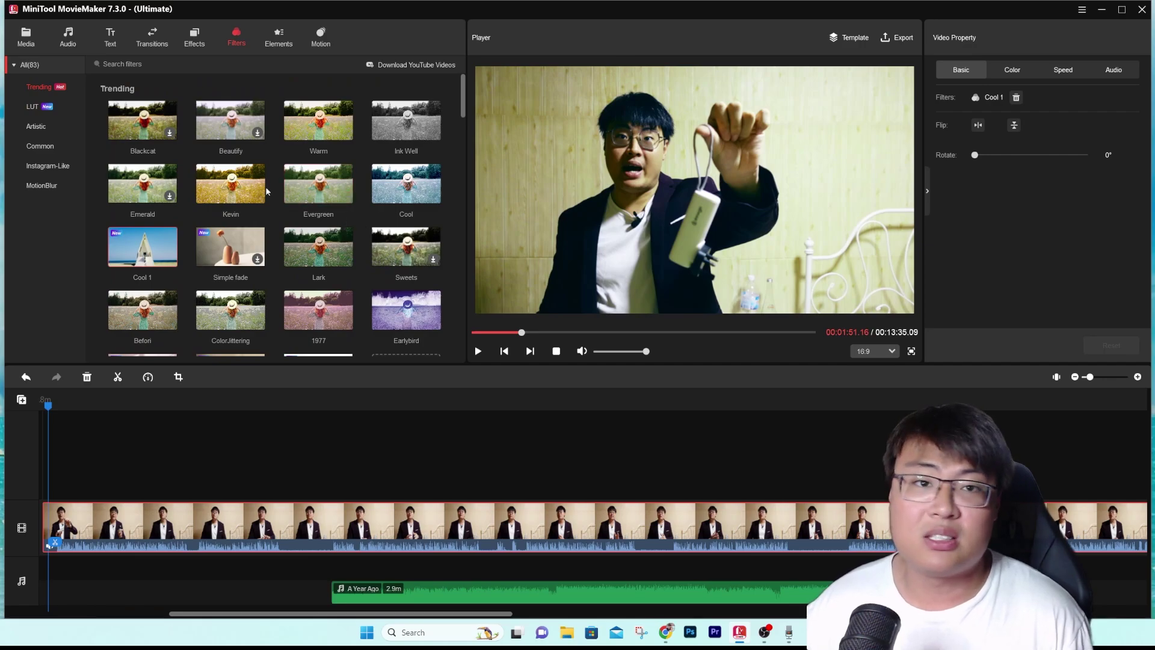
{"action": "mouse_move", "coordinate": [289, 188]}
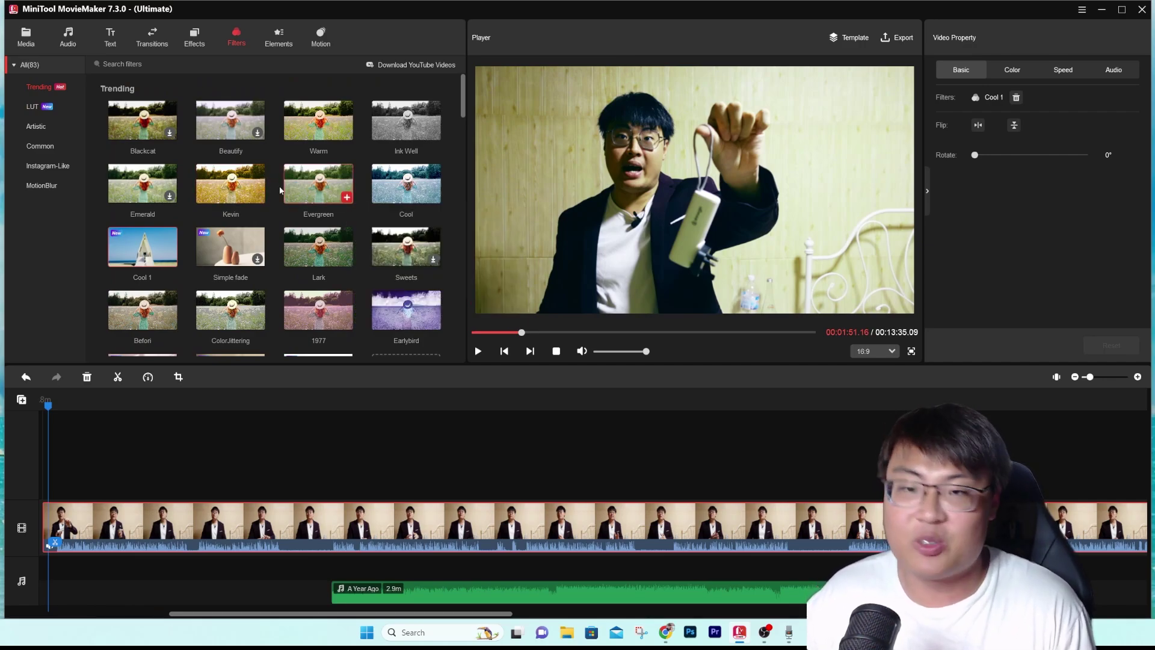
{"action": "left_click", "coordinate": [48, 166]}
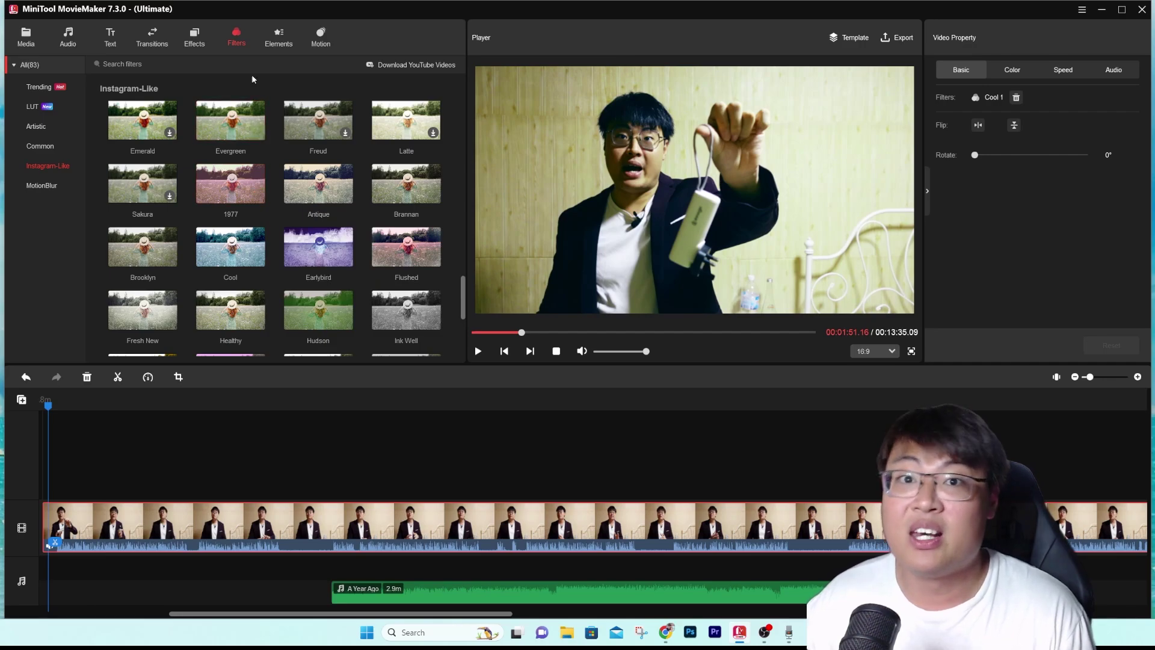
Step: Add the Subscribe 1 element over the presenter clip, place it in the lower-right of the video frame and play it back
{"action": "left_click", "coordinate": [279, 39]}
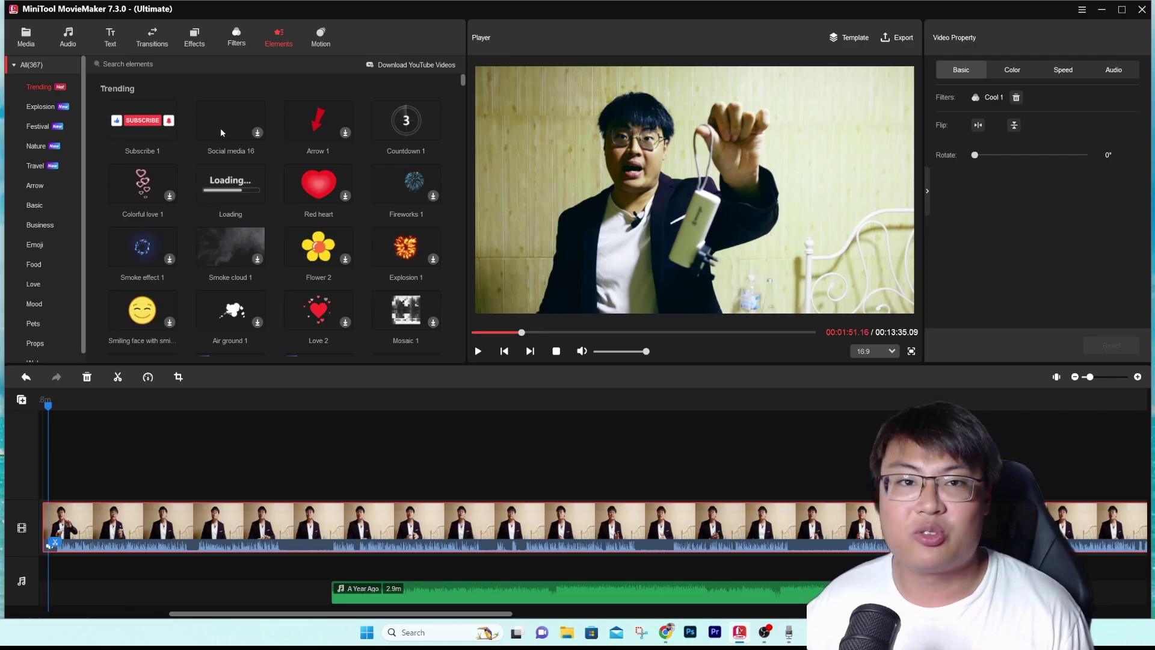
{"action": "scroll", "coordinate": [245, 205], "scroll_direction": "down", "scroll_amount": 4}
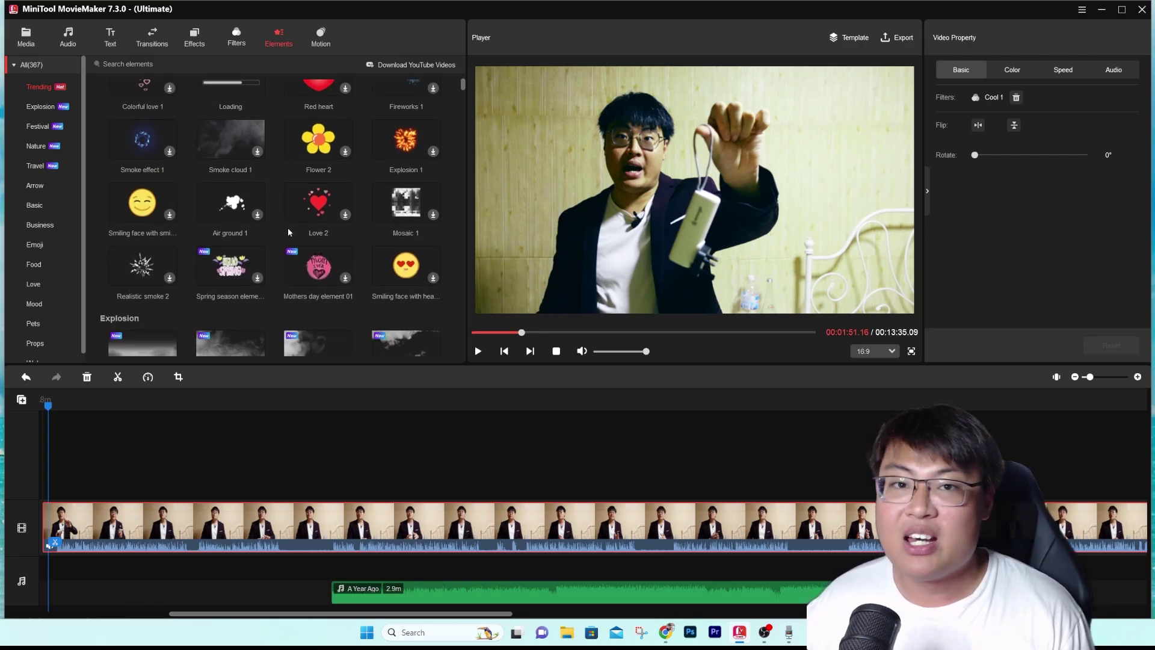
{"action": "scroll", "coordinate": [288, 227], "scroll_direction": "up", "scroll_amount": 4}
{"action": "left_click", "coordinate": [171, 135]}
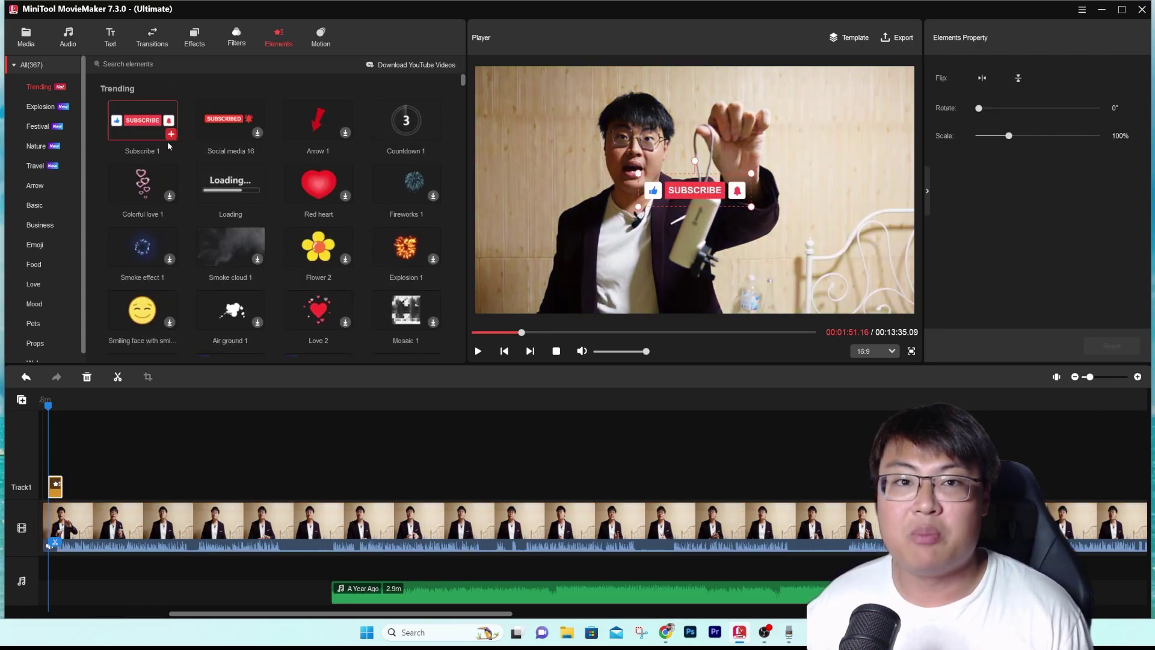
{"action": "left_click_drag", "start_coordinate": [695, 192], "coordinate": [769, 299]}
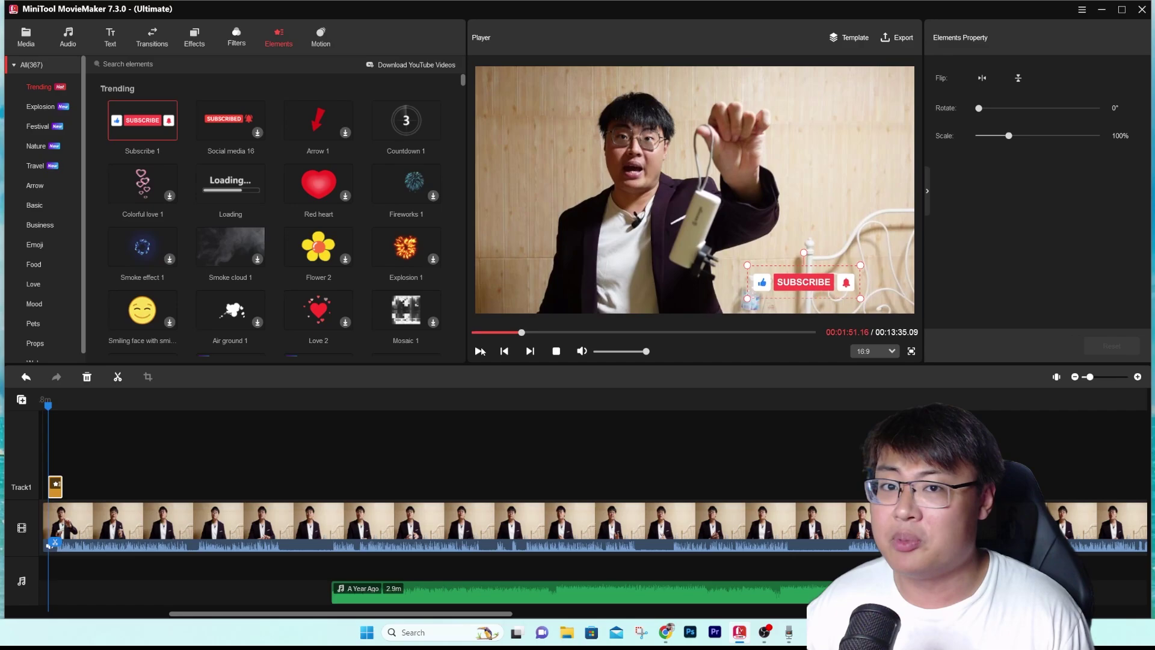
{"action": "left_click", "coordinate": [481, 351]}
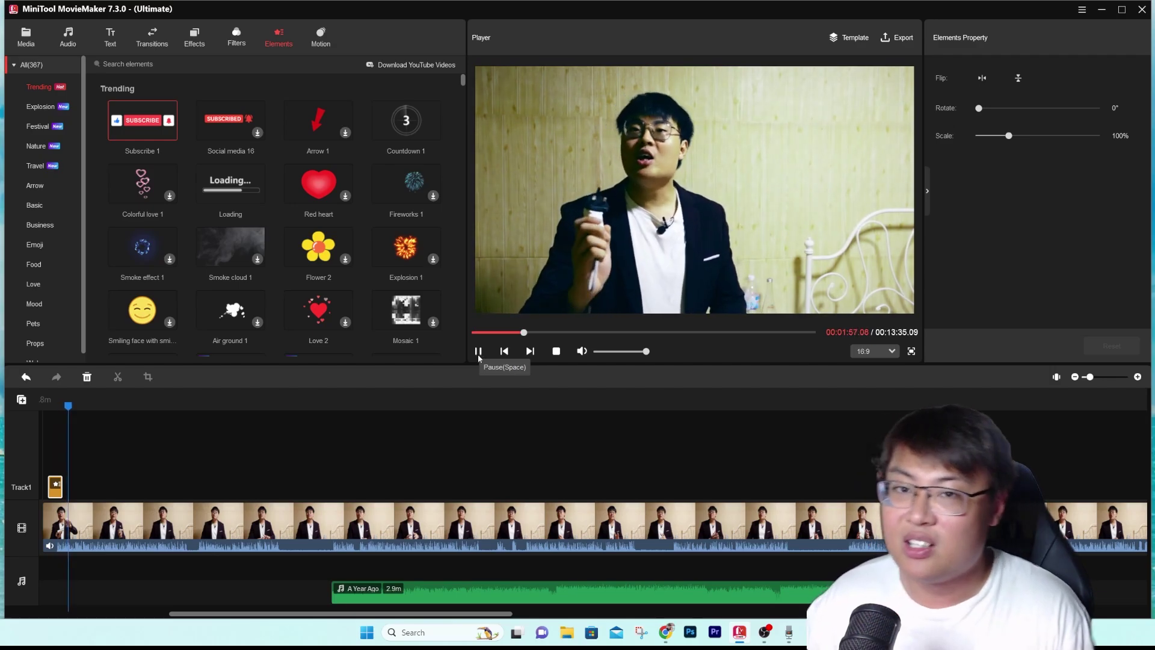
{"action": "left_click", "coordinate": [479, 352]}
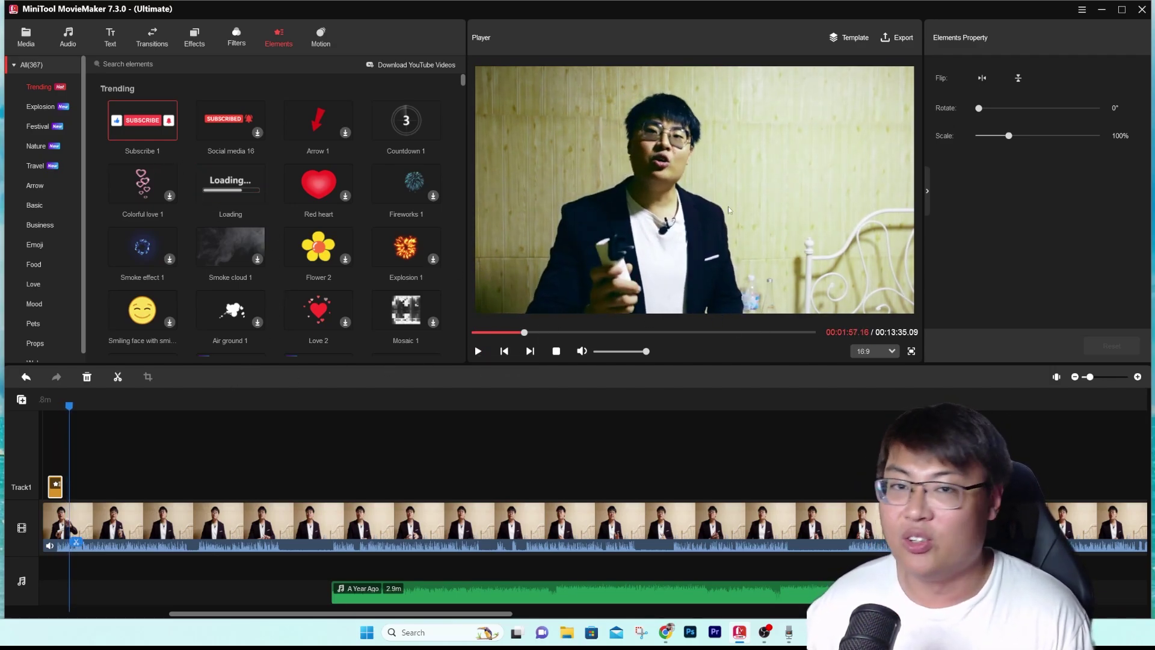
Step: Move the Subscribe 1 element later on its track and place the playhead over it at about 2:08
{"action": "left_click", "coordinate": [55, 484]}
{"action": "scroll", "coordinate": [203, 509], "scroll_direction": "up", "scroll_amount": 3}
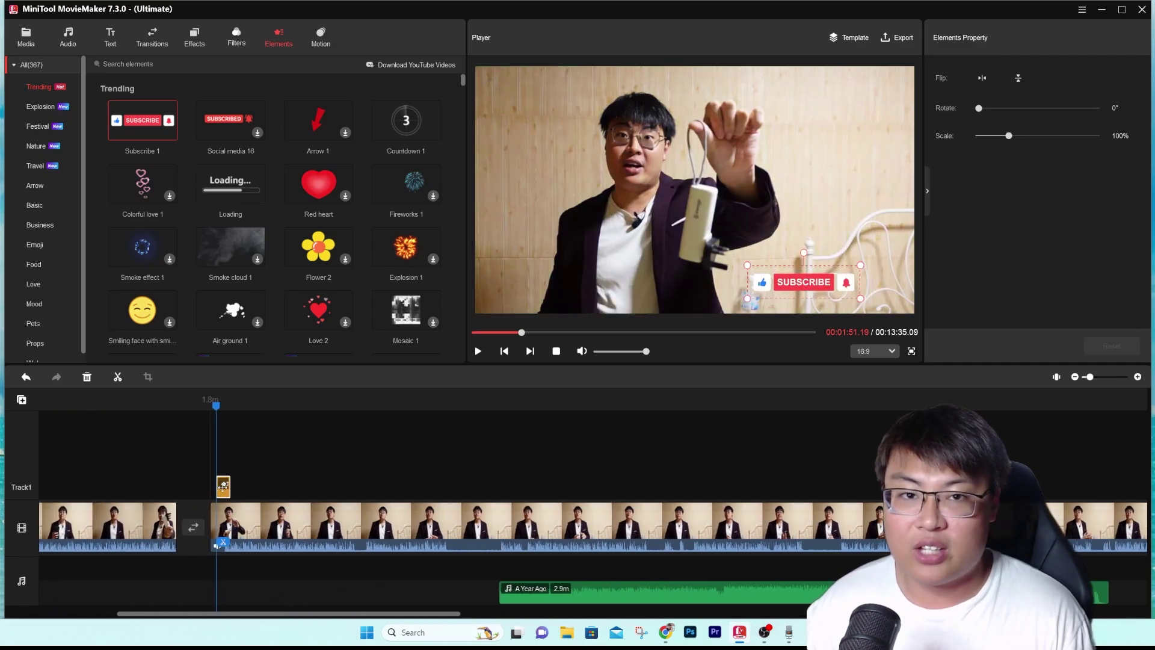
{"action": "left_click_drag", "start_coordinate": [223, 486], "coordinate": [274, 486]}
{"action": "left_click", "coordinate": [272, 408]}
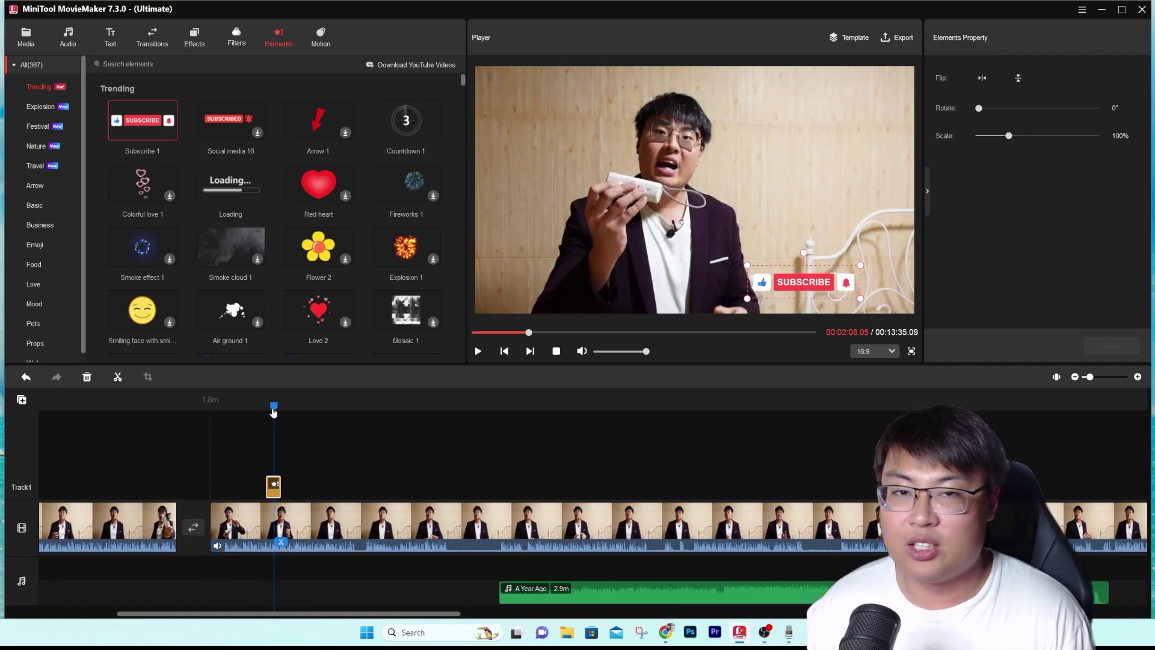
Step: Enlarge the Subscribe 1 element to 231% and extend its duration to end at about 2:22
{"action": "left_click_drag", "start_coordinate": [747, 299], "coordinate": [742, 266]}
{"action": "left_click_drag", "start_coordinate": [280, 487], "coordinate": [325, 489]}
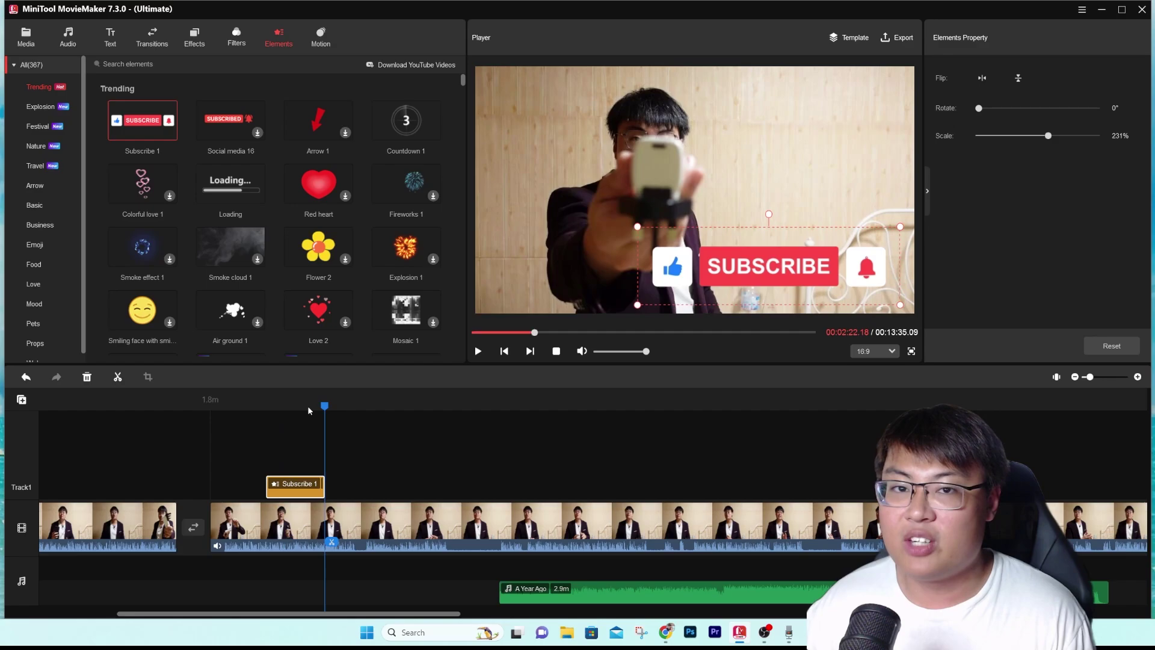
Step: Replace the Subscribe 1 element with Smoke cloud 02 from the Explosion category and enlarge it to 152% to fill the video frame
{"action": "scroll", "coordinate": [231, 203], "scroll_direction": "down", "scroll_amount": 10}
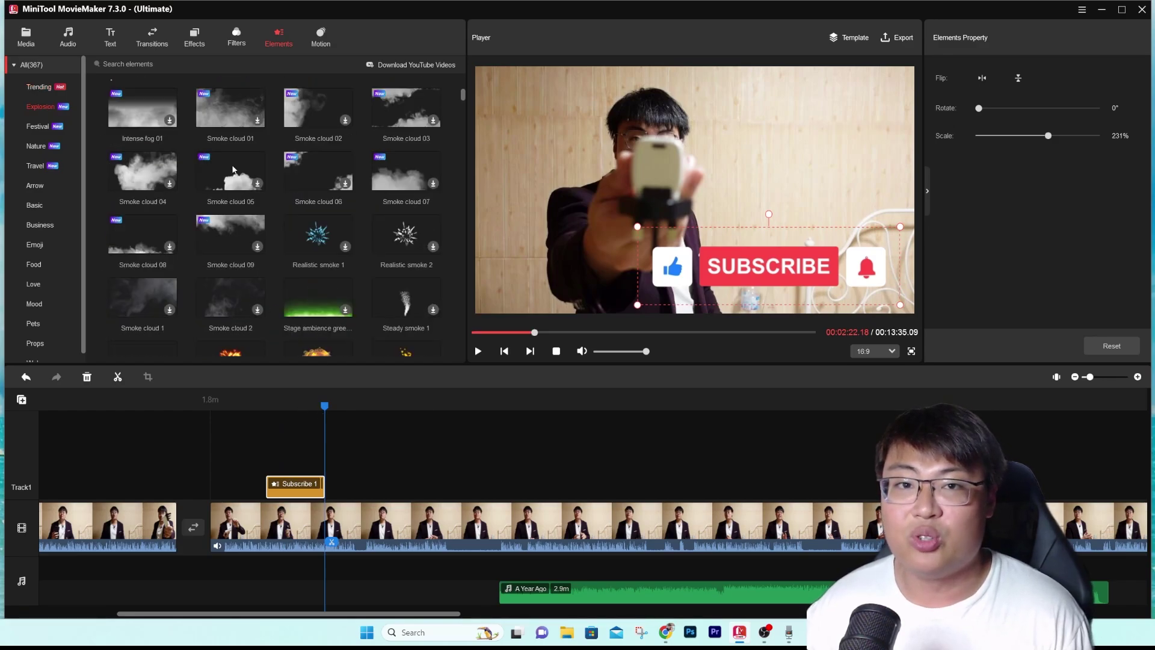
{"action": "scroll", "coordinate": [231, 203], "scroll_direction": "up", "scroll_amount": 2}
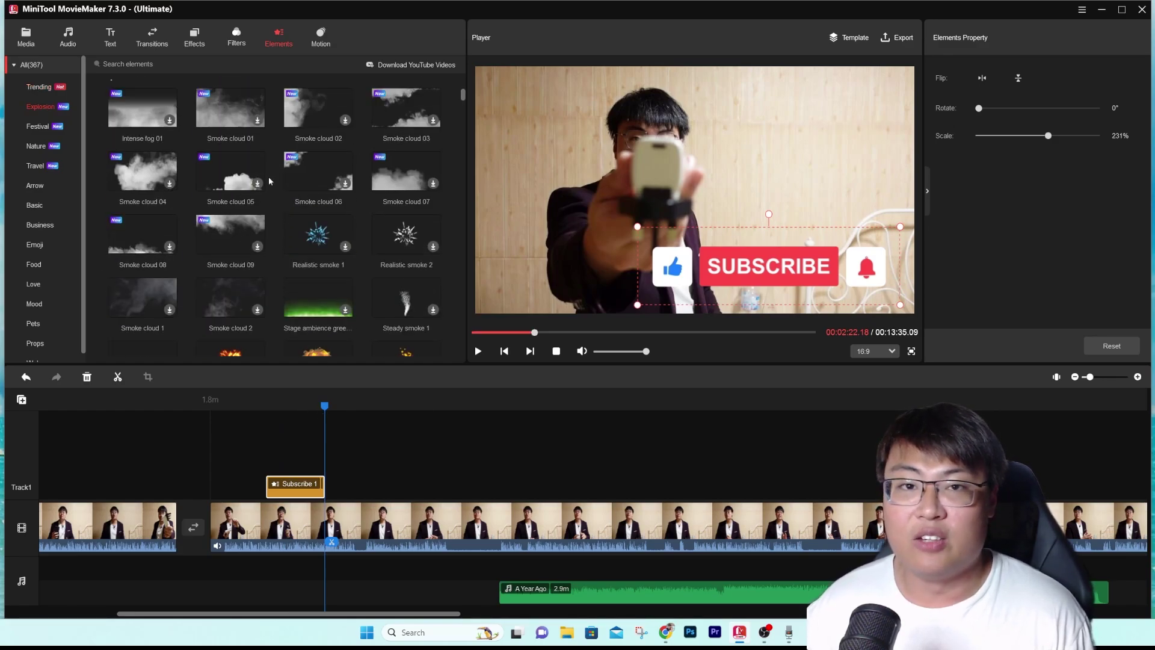
{"action": "scroll", "coordinate": [264, 205], "scroll_direction": "up", "scroll_amount": 2}
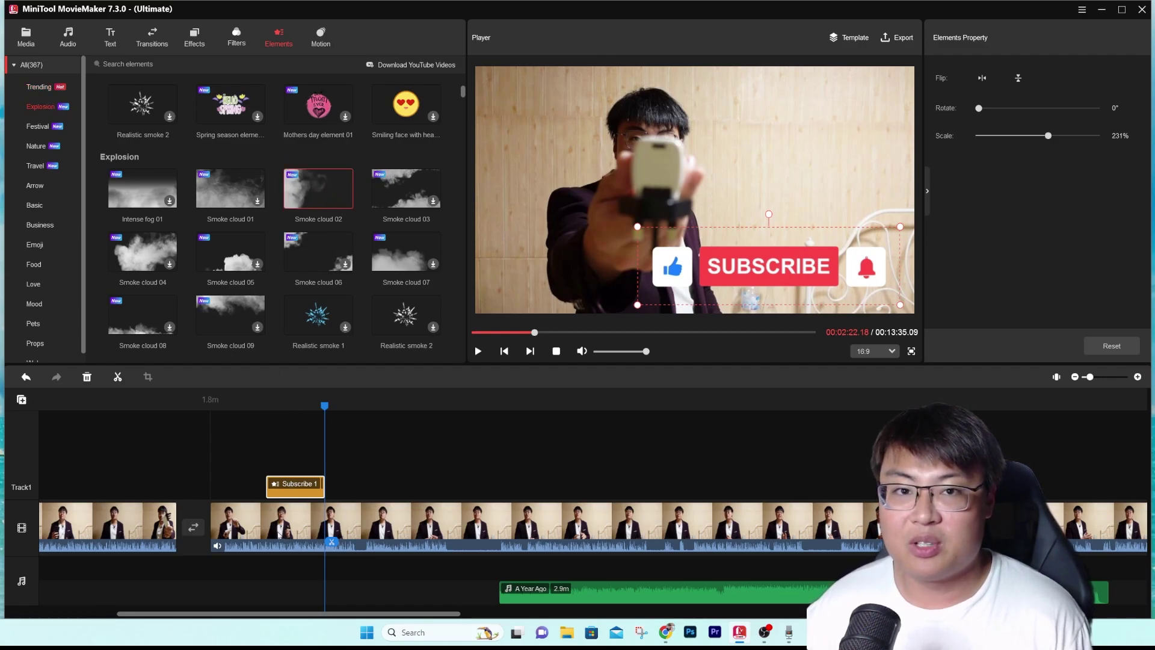
{"action": "key", "text": "ctrl+z"}
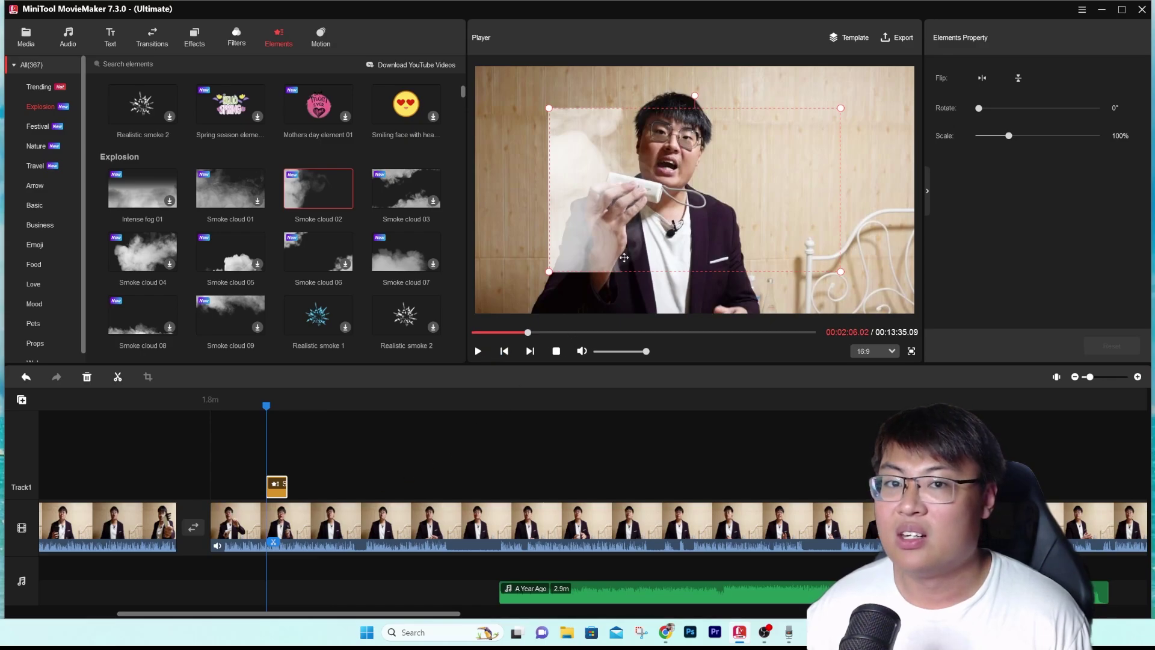
{"action": "left_click_drag", "start_coordinate": [840, 272], "coordinate": [914, 313]}
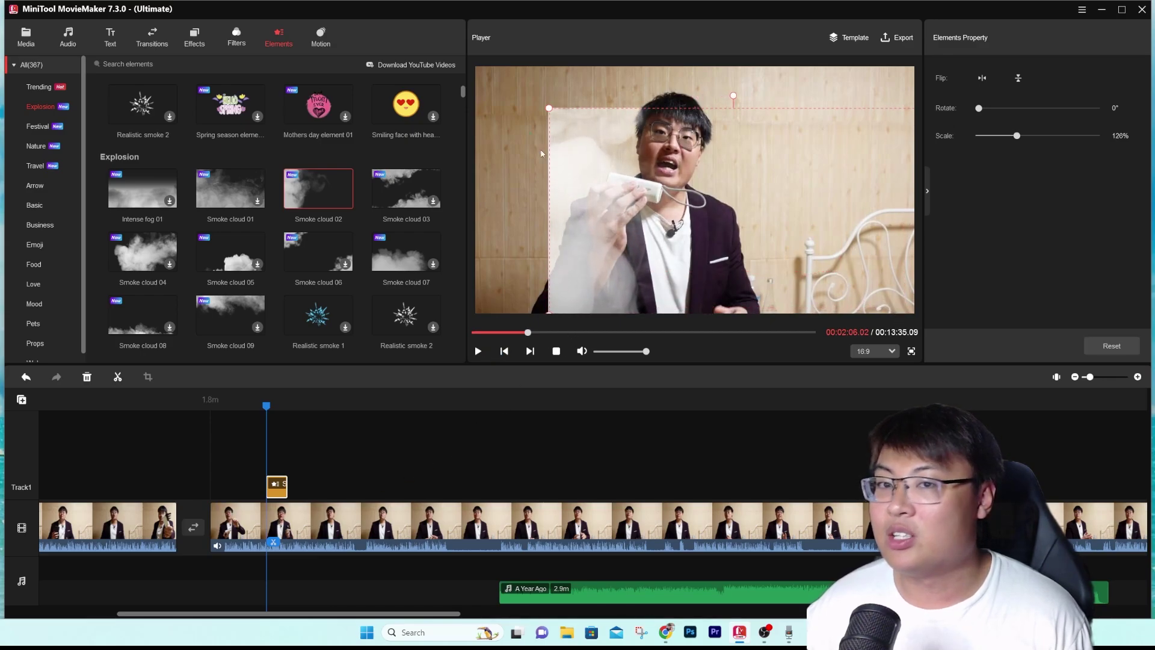
{"action": "left_click_drag", "start_coordinate": [554, 109], "coordinate": [477, 72]}
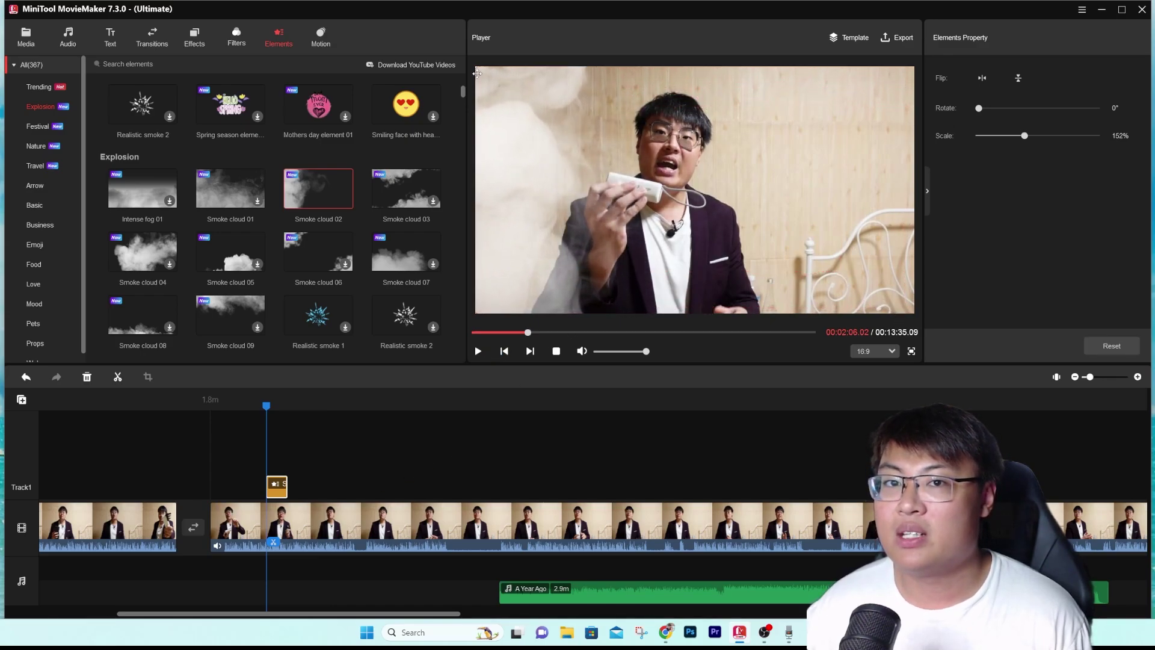
Step: Play back the Smoke cloud 02 element over the presenter clip and pause near its end
{"action": "left_click", "coordinate": [479, 352]}
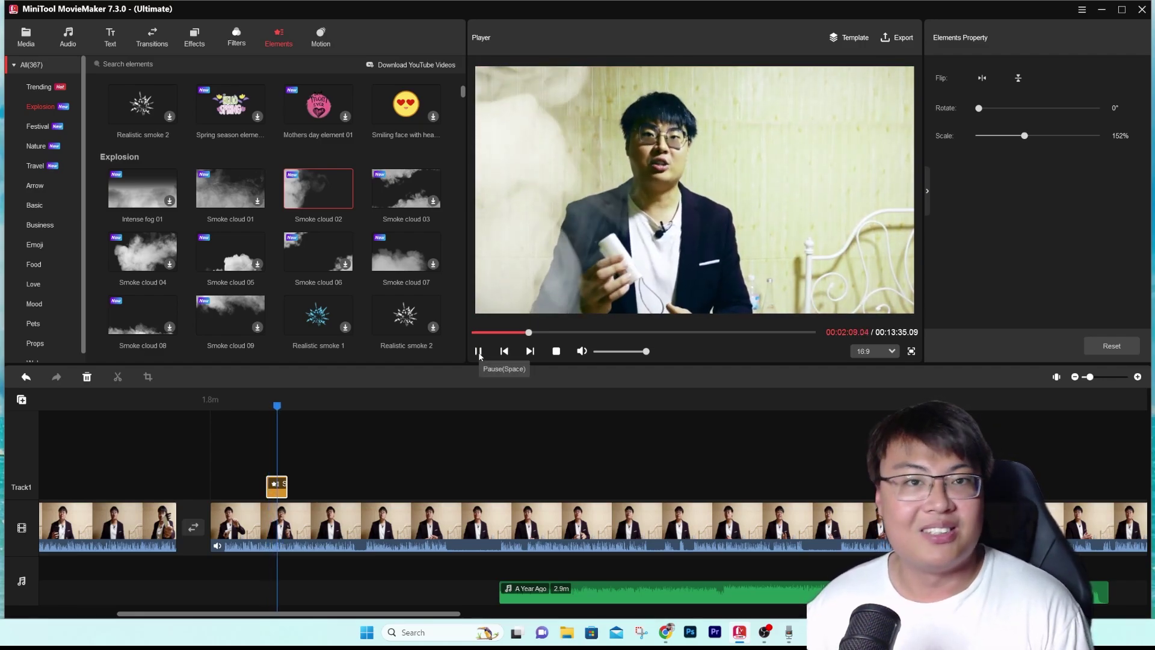
{"action": "left_click", "coordinate": [479, 353]}
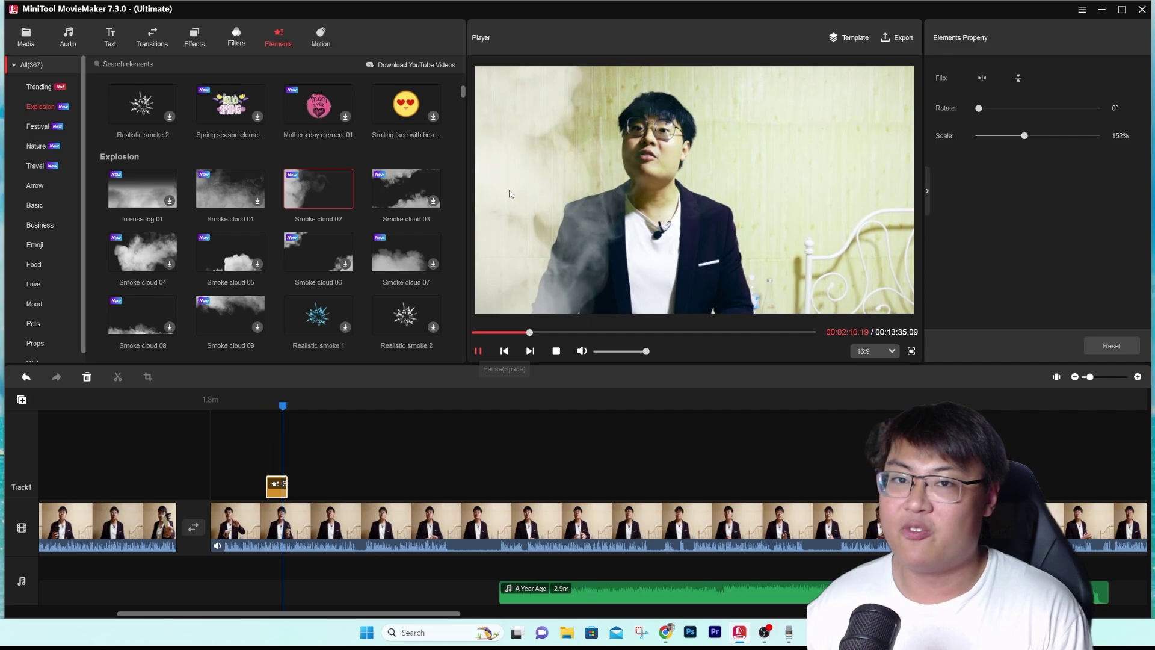
{"action": "left_click", "coordinate": [479, 352]}
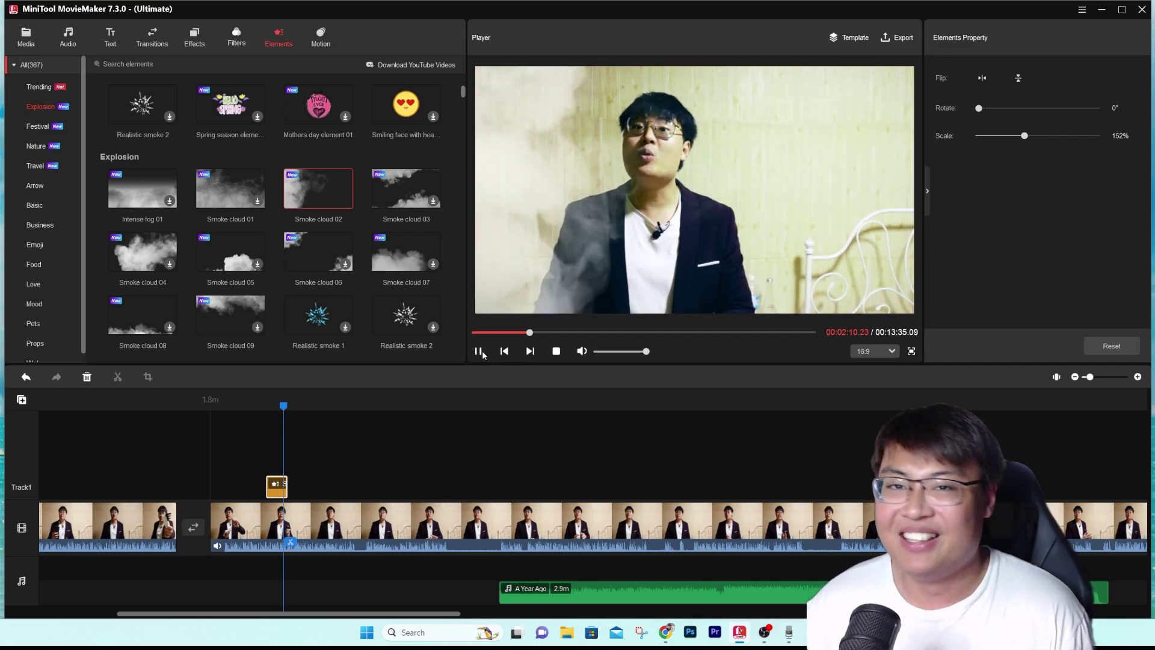
{"action": "left_click", "coordinate": [479, 352]}
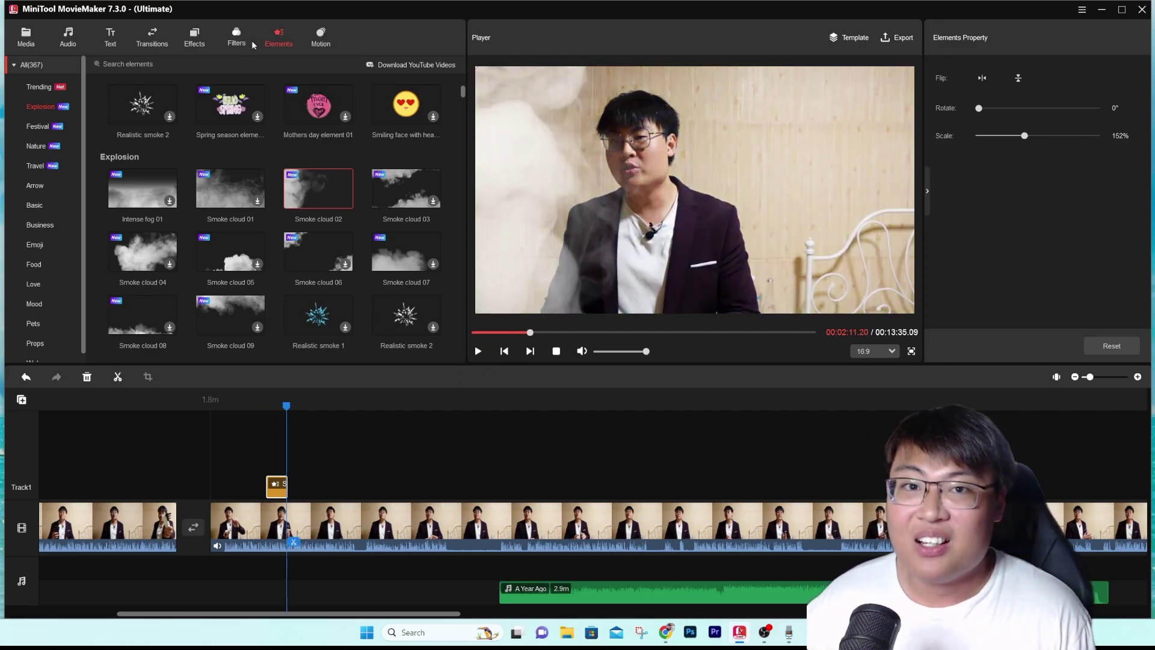
Step: Apply the Zoom in center and rotate right motion to the first video clip and play it back
{"action": "left_click", "coordinate": [323, 39]}
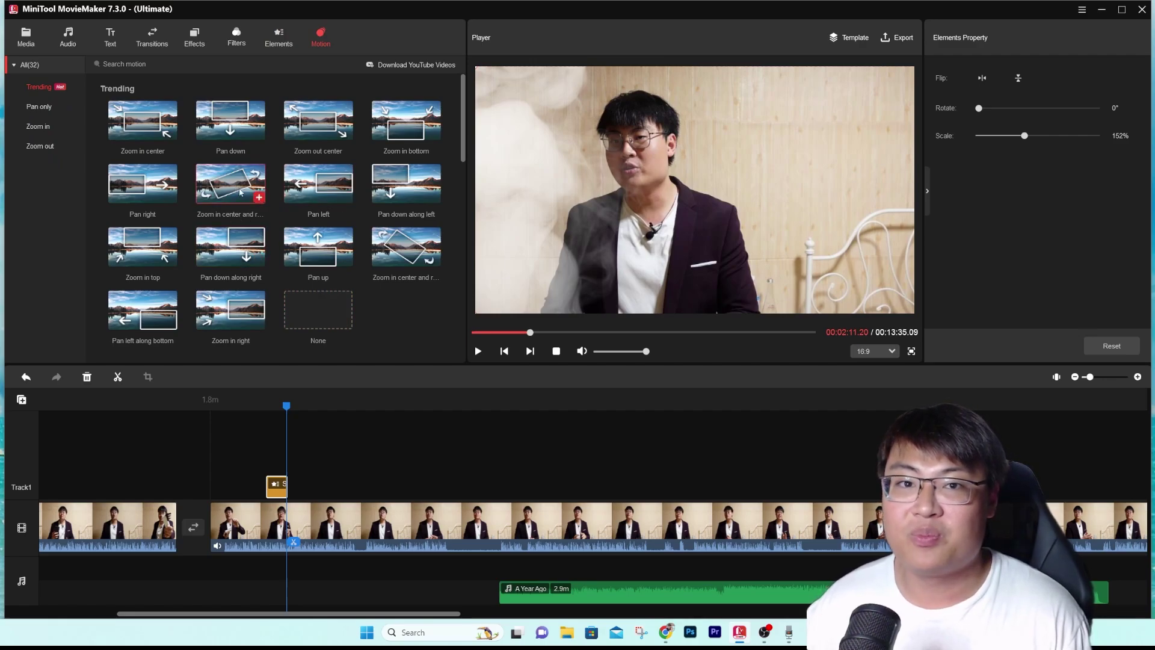
{"action": "mouse_move", "coordinate": [240, 192]}
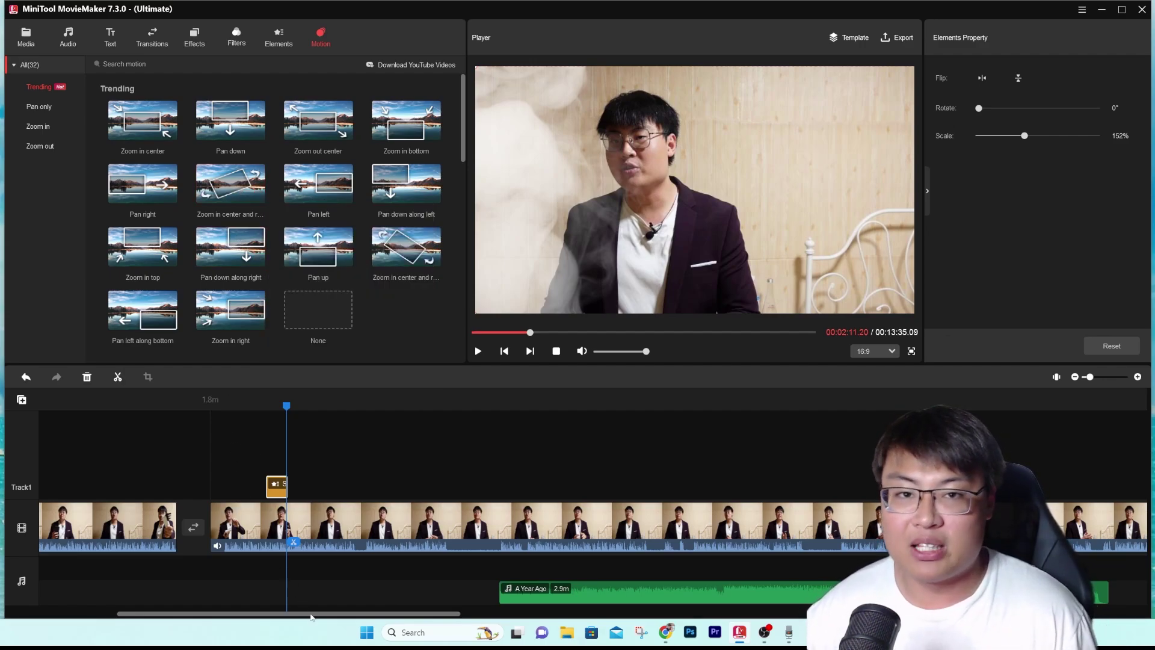
{"action": "left_click_drag", "start_coordinate": [312, 617], "coordinate": [214, 617]}
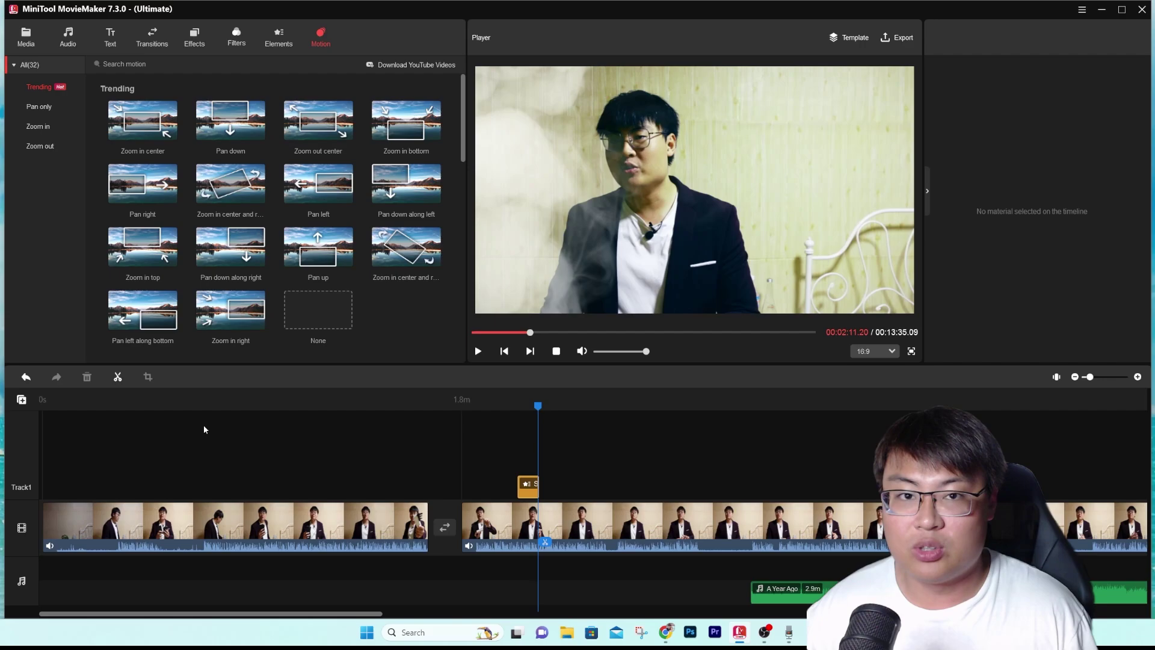
{"action": "left_click_drag", "start_coordinate": [536, 410], "coordinate": [261, 409]}
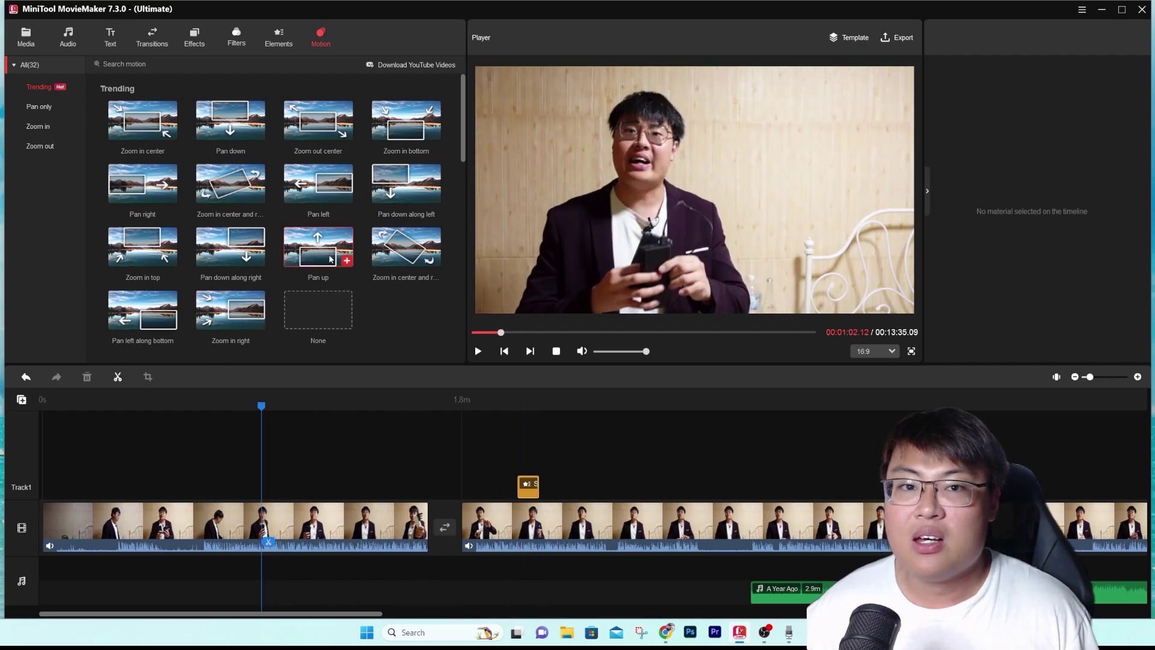
{"action": "left_click_drag", "start_coordinate": [293, 517], "coordinate": [290, 510]}
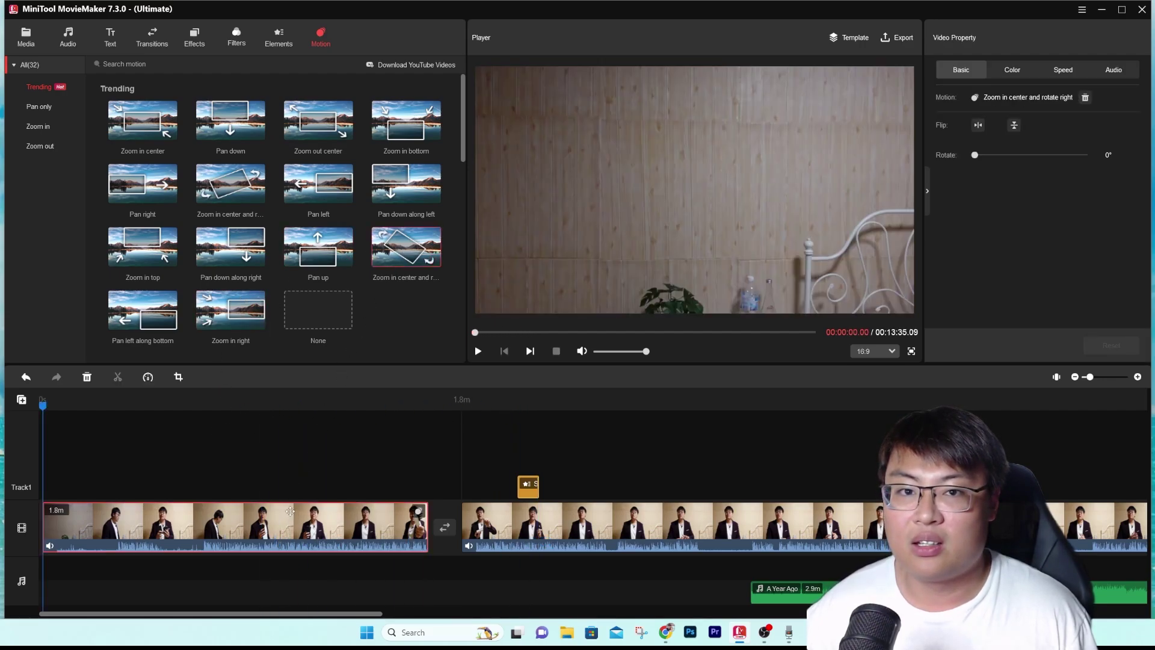
{"action": "left_click", "coordinate": [478, 352]}
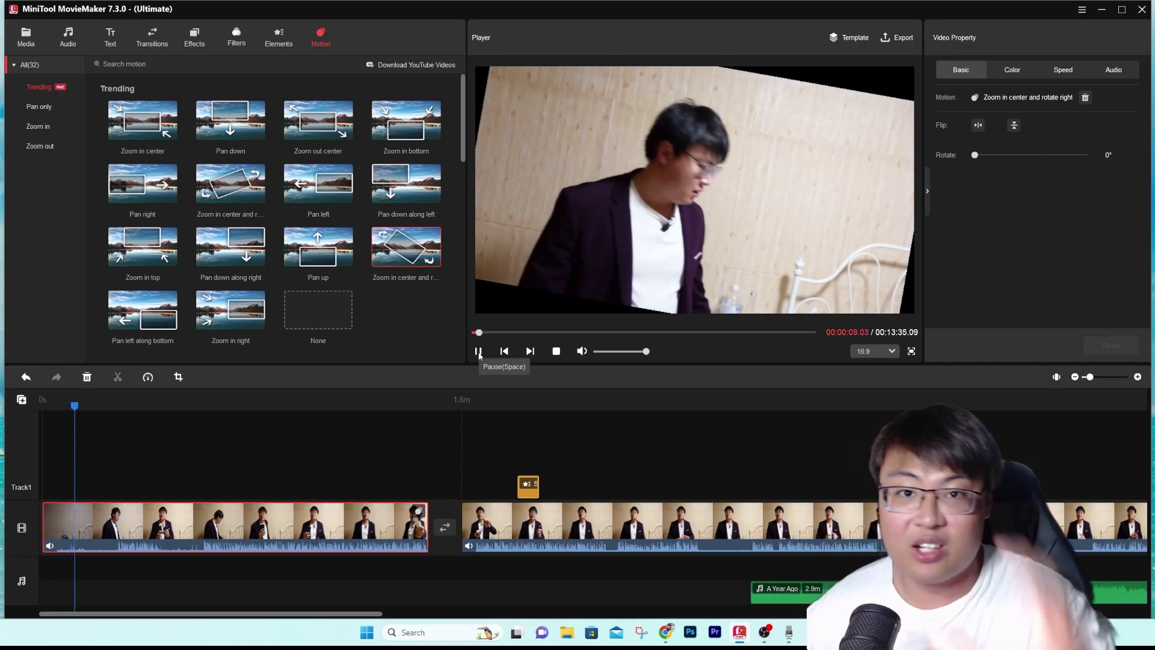
{"action": "left_click", "coordinate": [478, 352]}
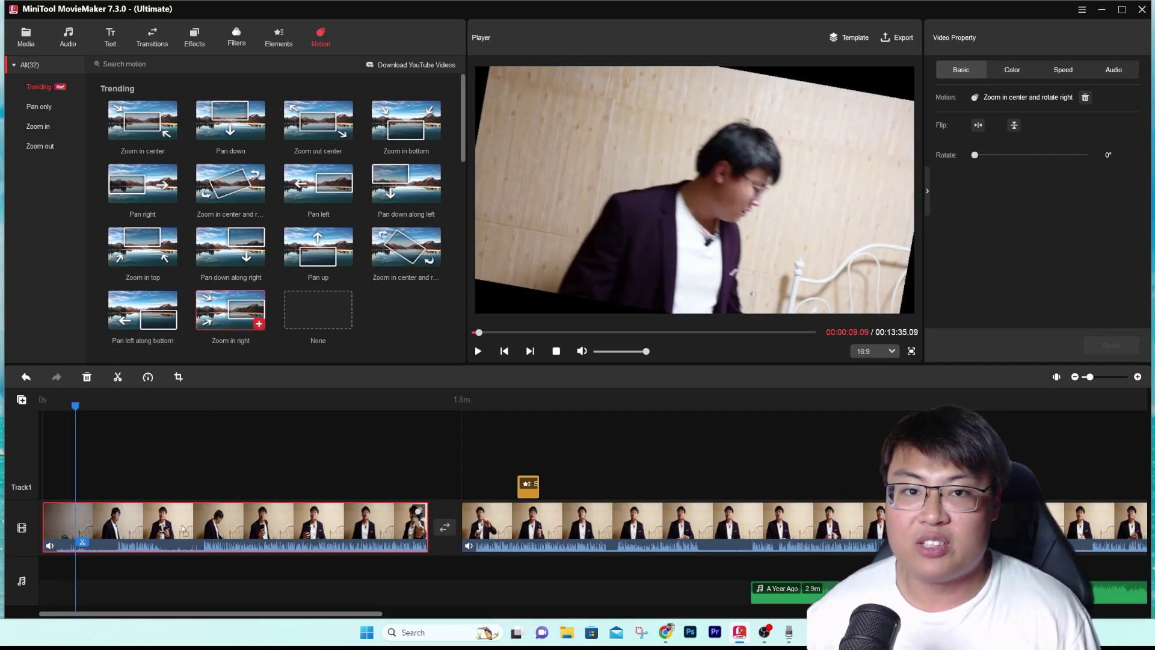
Step: Change the first clip's motion to Zoom in right and preview it from the start of the clip
{"action": "left_click_drag", "start_coordinate": [184, 529], "coordinate": [184, 530]}
{"action": "left_click", "coordinate": [478, 351]}
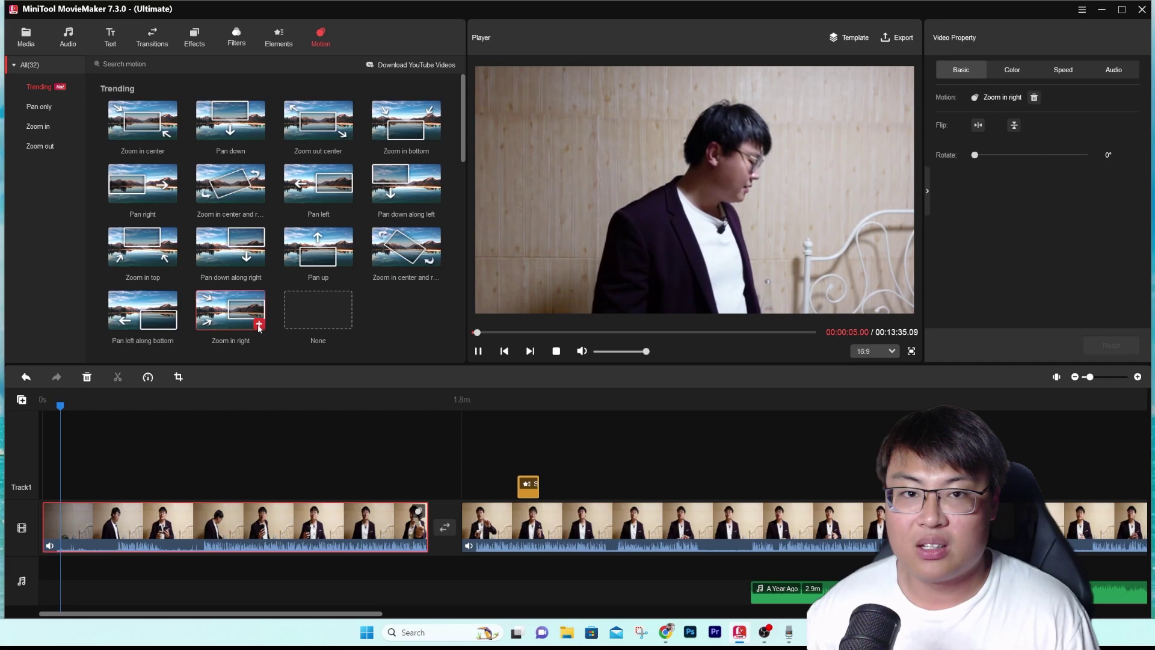
{"action": "left_click", "coordinate": [239, 328]}
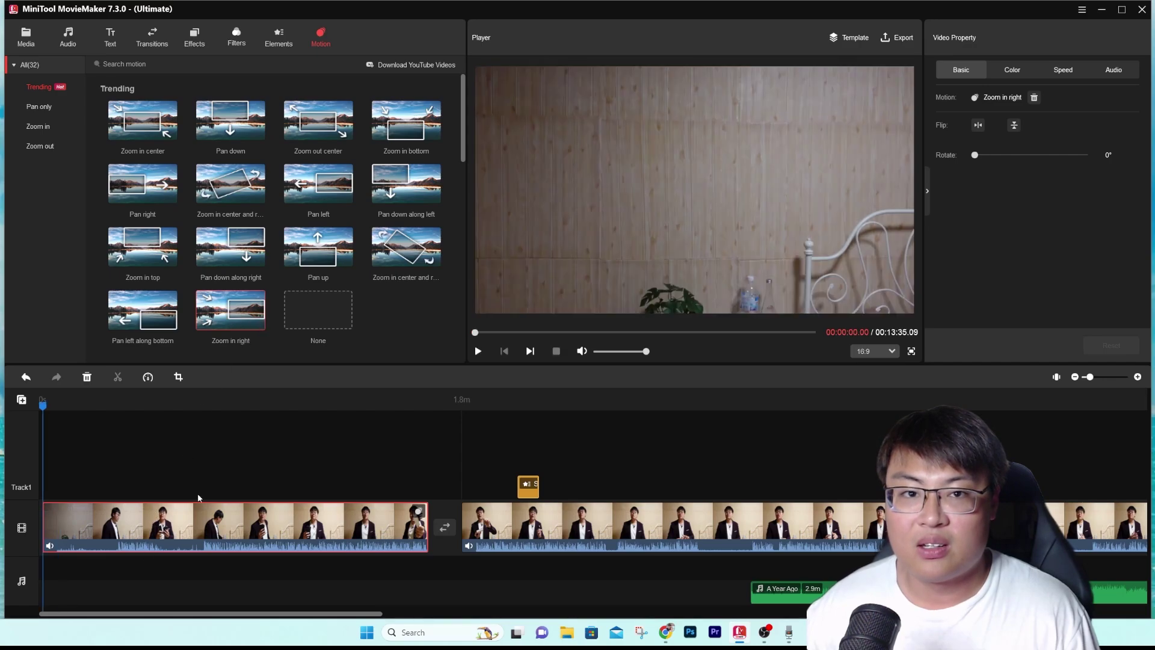
{"action": "left_click", "coordinate": [478, 351]}
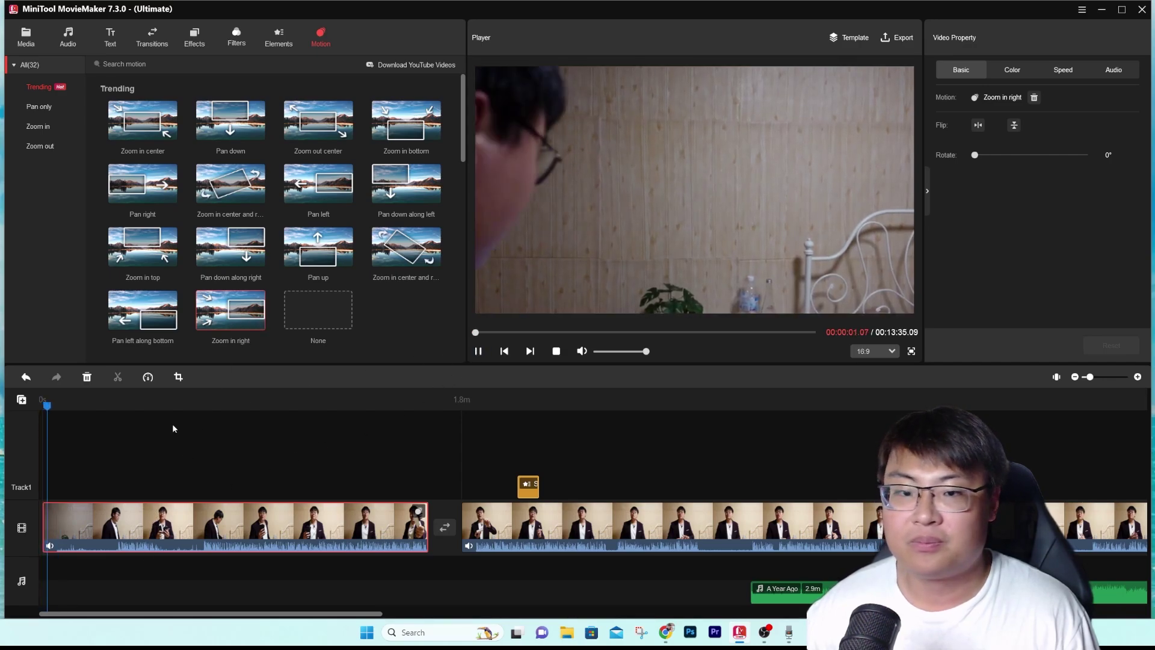
{"action": "left_click_drag", "start_coordinate": [45, 404], "coordinate": [76, 422]}
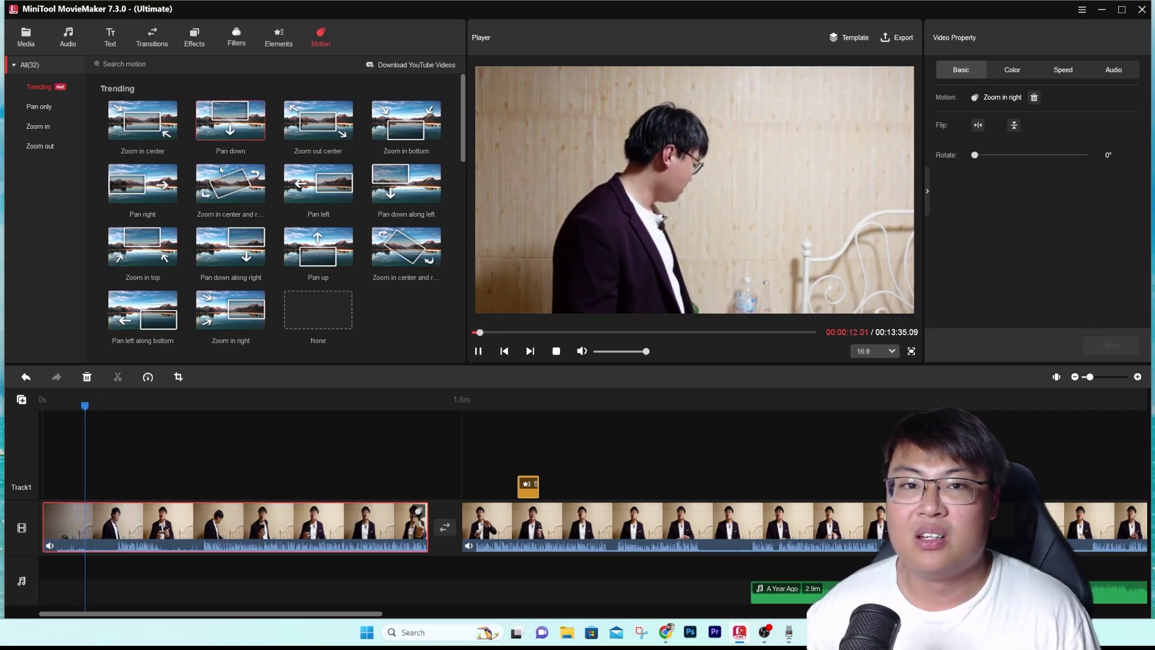
Step: Apply the Pan down motion to the first clip, preview it up to about 1:14, and remove the motion again
{"action": "left_click_drag", "start_coordinate": [130, 507], "coordinate": [131, 521]}
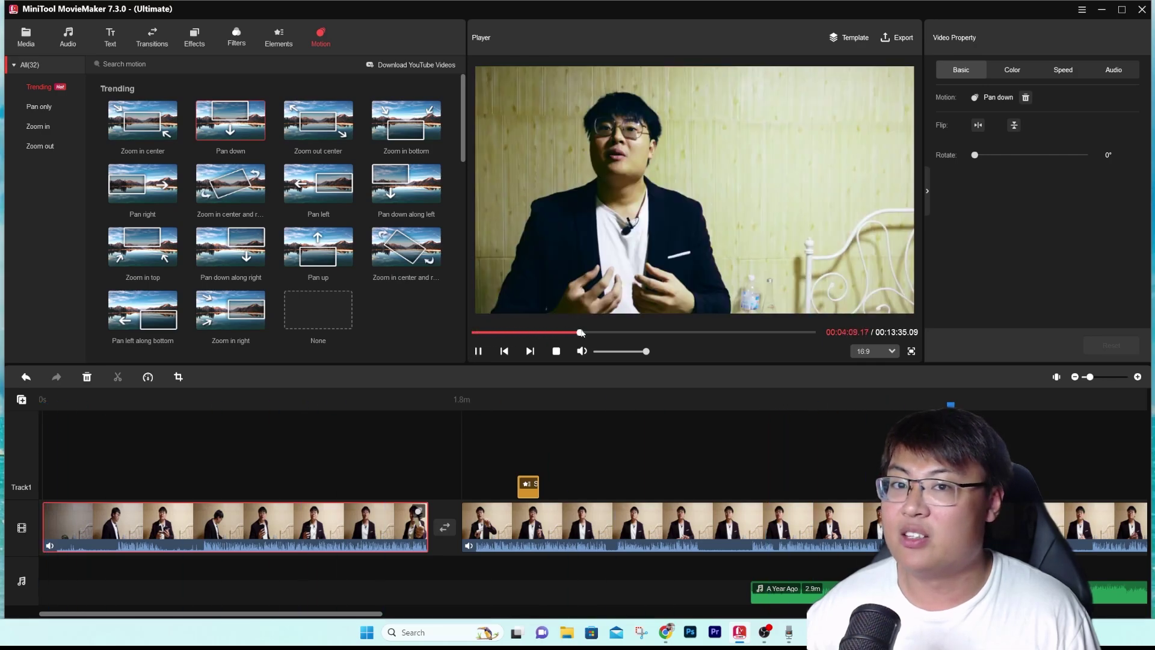
{"action": "left_click_drag", "start_coordinate": [43, 404], "coordinate": [304, 430]}
{"action": "left_click", "coordinate": [334, 431]}
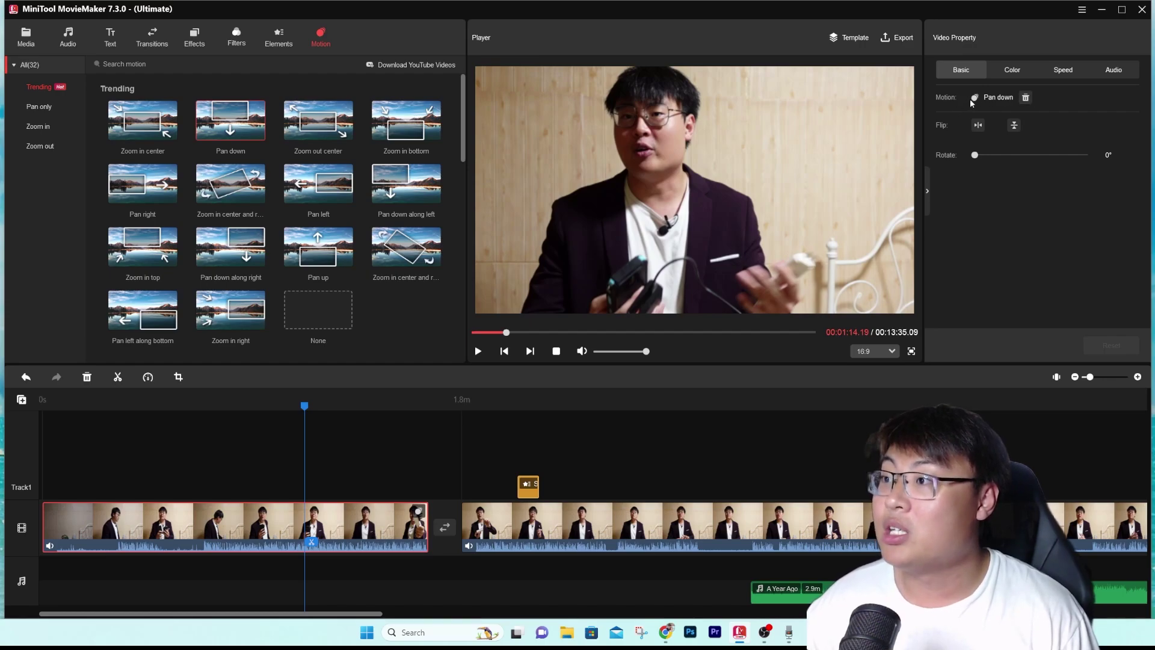
{"action": "left_click", "coordinate": [1025, 97]}
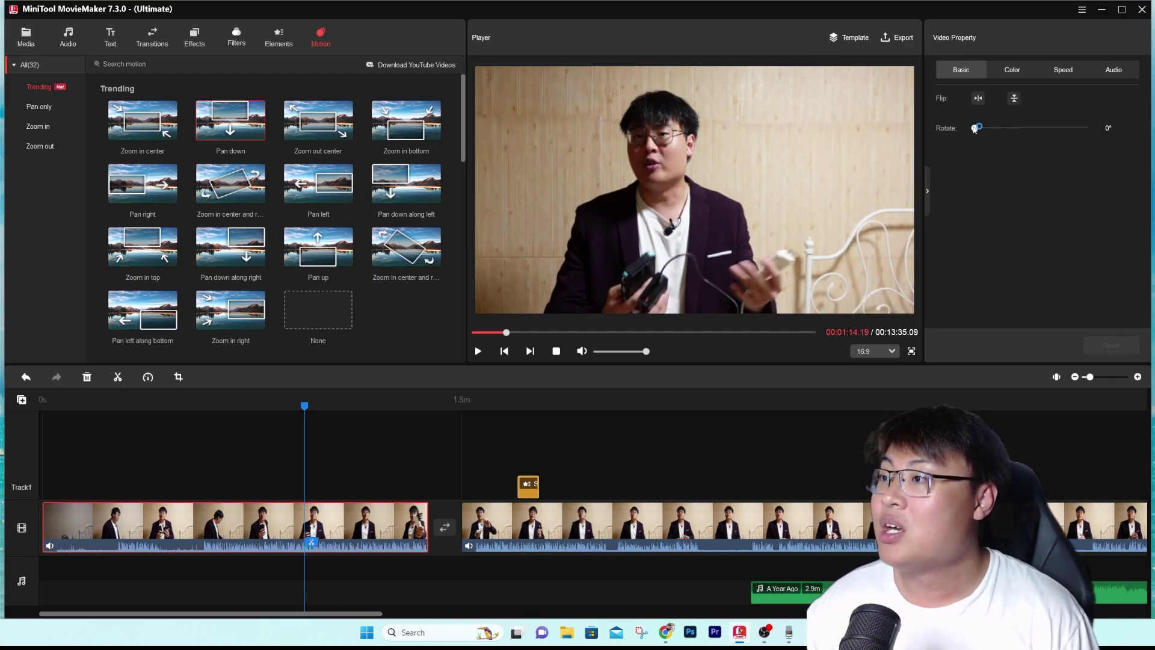
Step: Rotate the first clip clockwise and set its contrast to 30.5, saturation to -23.2, brightness to 65.8 and 3D LUT to MadMaxFuryRoad
{"action": "left_click_drag", "start_coordinate": [1033, 129], "coordinate": [980, 140]}
{"action": "left_click", "coordinate": [1013, 70]}
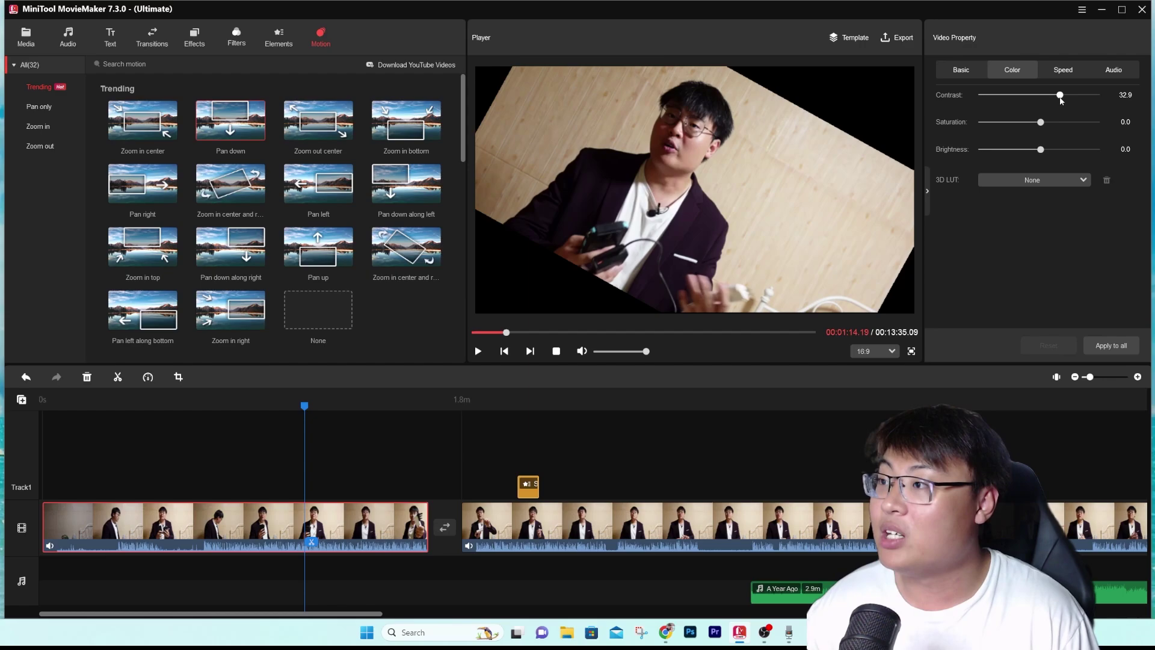
{"action": "left_click_drag", "start_coordinate": [1061, 100], "coordinate": [1058, 97]}
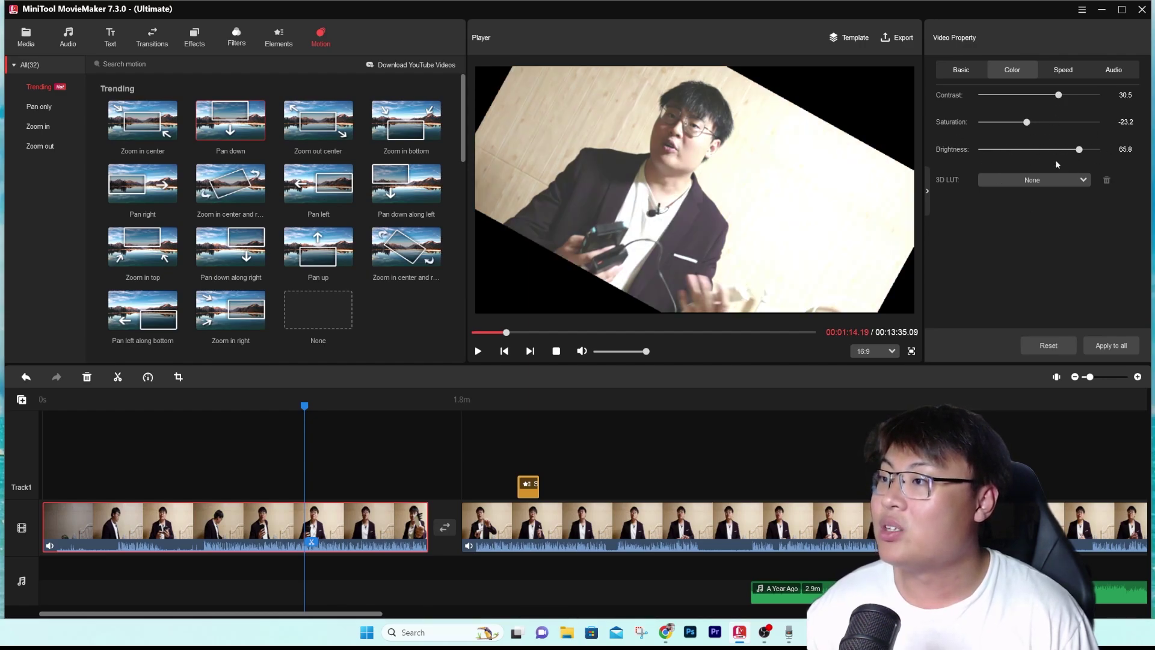
{"action": "left_click", "coordinate": [1047, 180]}
{"action": "scroll", "coordinate": [1035, 271], "scroll_direction": "down", "scroll_amount": 5}
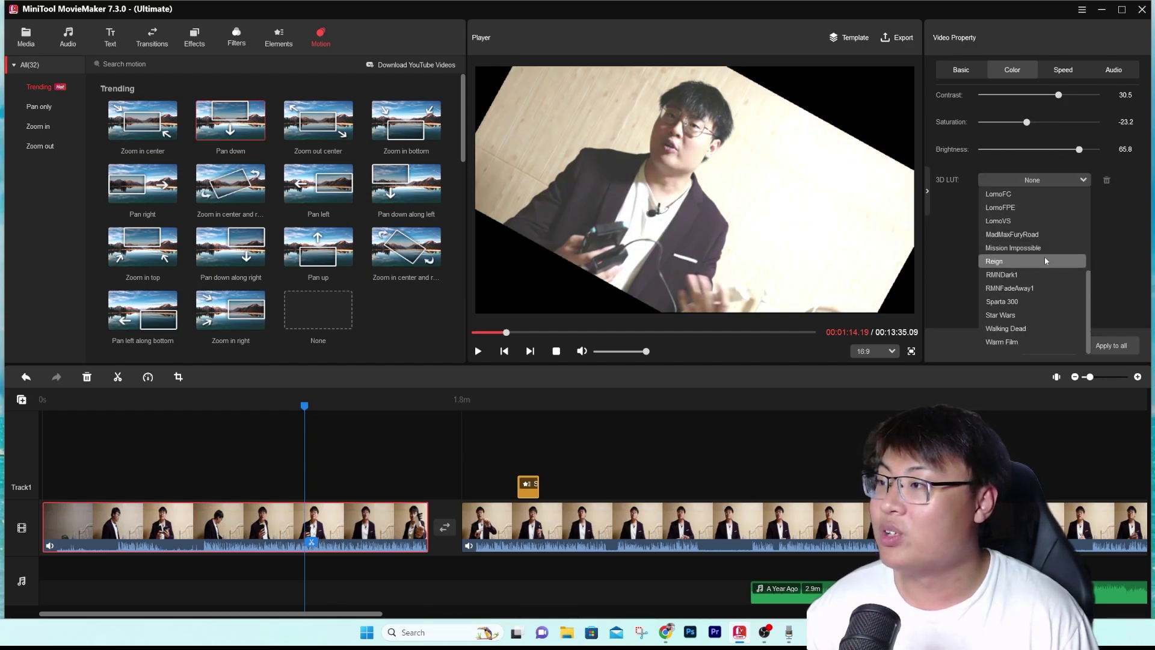
{"action": "left_click", "coordinate": [1033, 234]}
Step: Reverse the playback of the first clip and preview it from the start
{"action": "left_click", "coordinate": [1083, 65]}
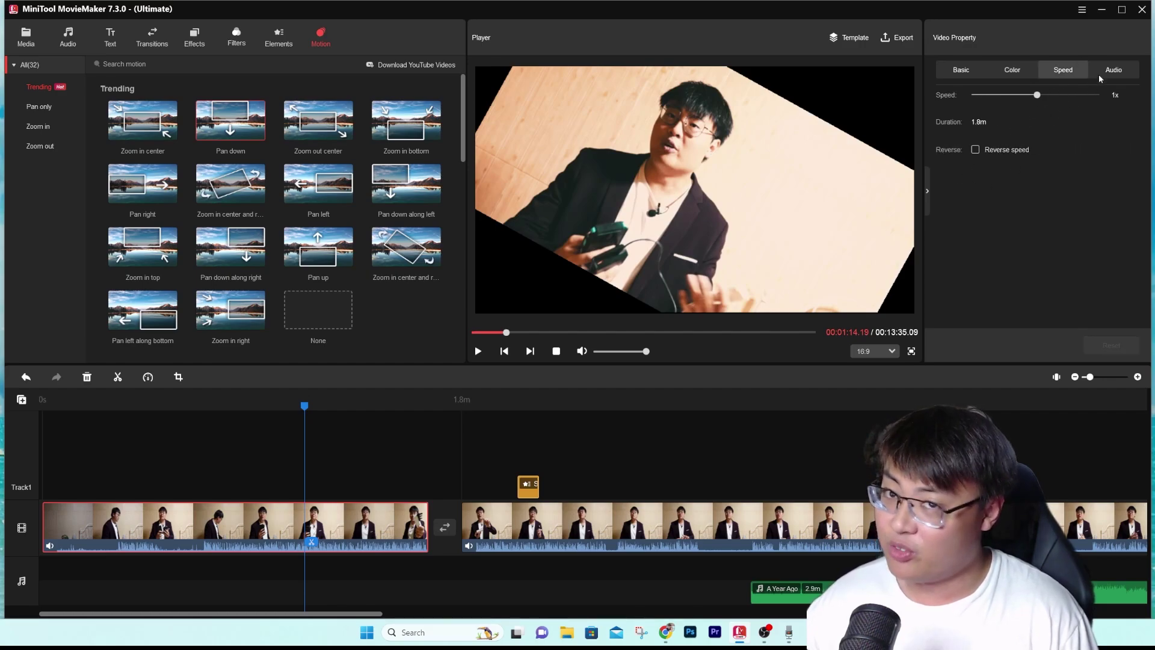
{"action": "left_click", "coordinate": [976, 150]}
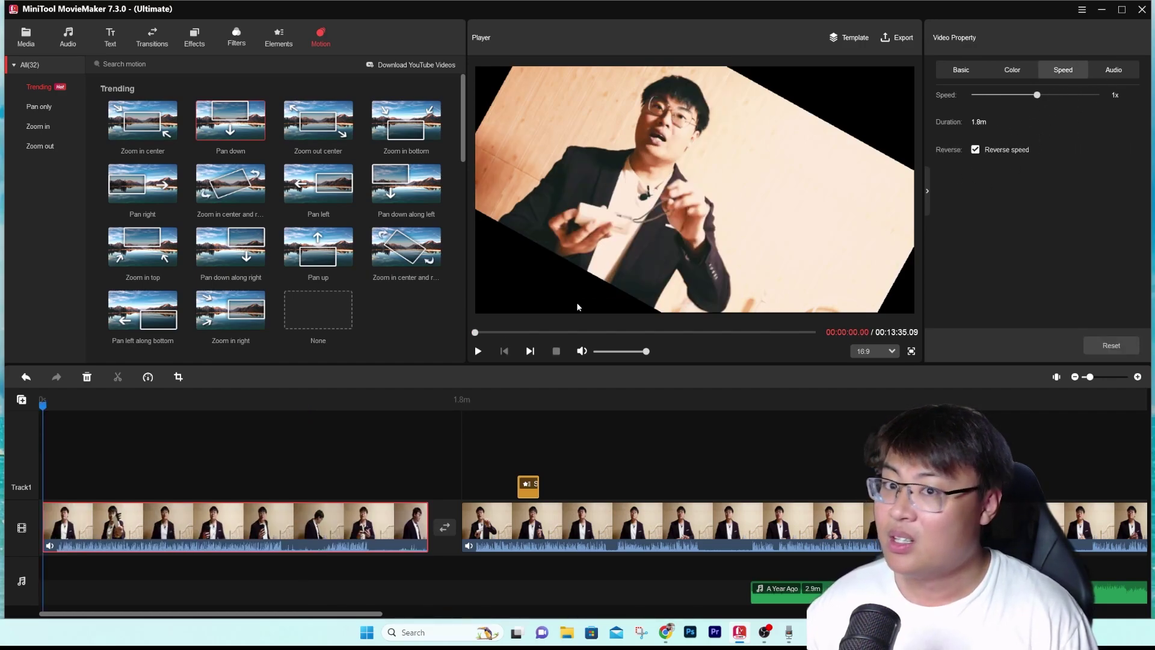
{"action": "left_click", "coordinate": [479, 352]}
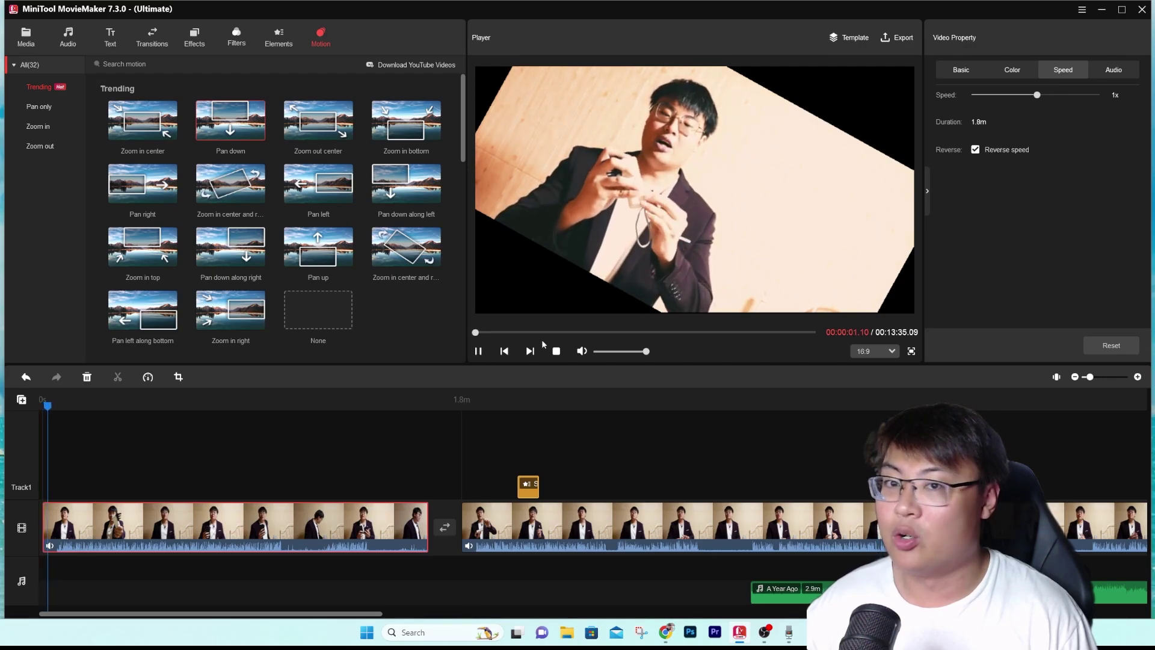
Step: View the first clip's audio settings and the export settings, and close the export settings without exporting
{"action": "left_click", "coordinate": [1114, 70]}
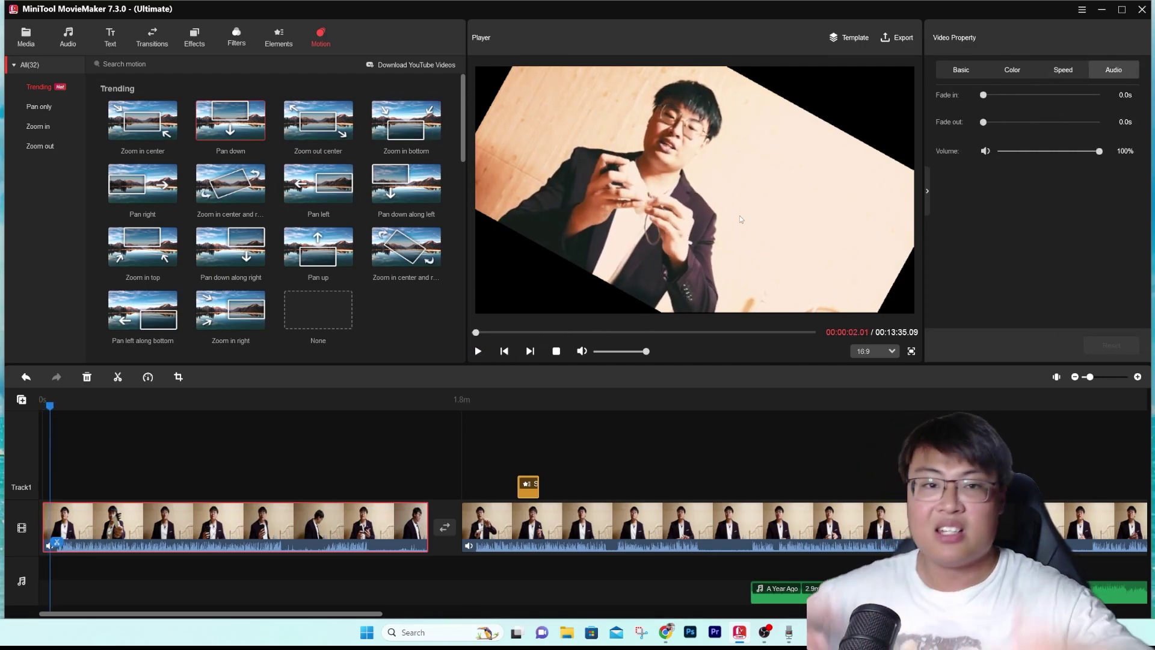
{"action": "left_click", "coordinate": [896, 37]}
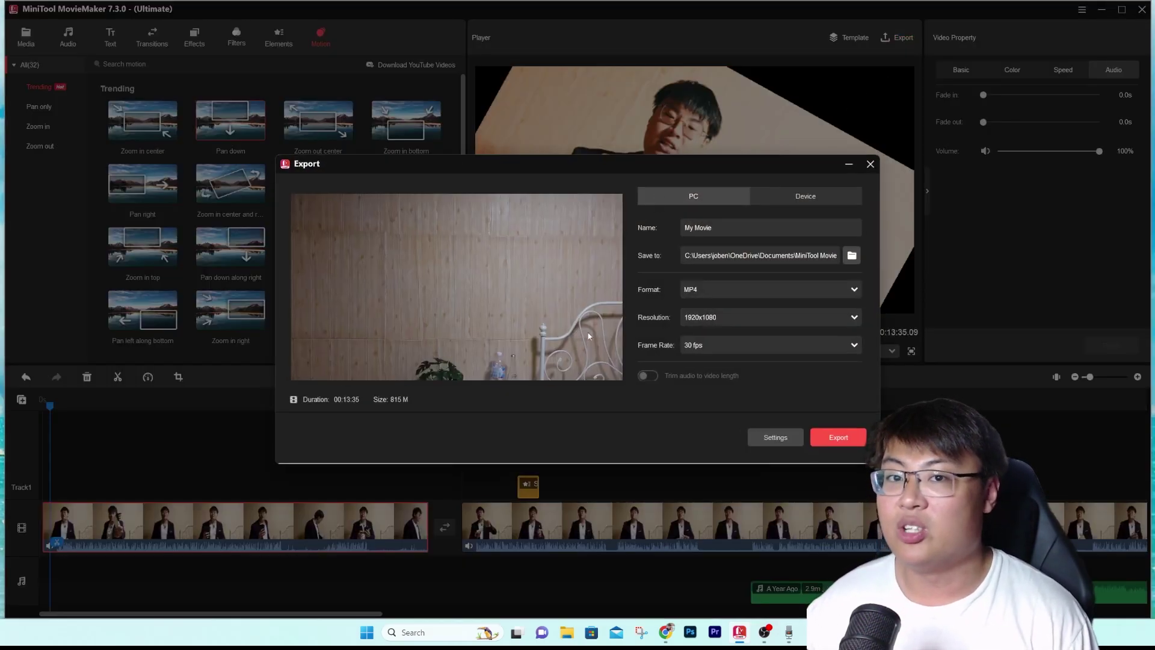
{"action": "left_click", "coordinate": [870, 164]}
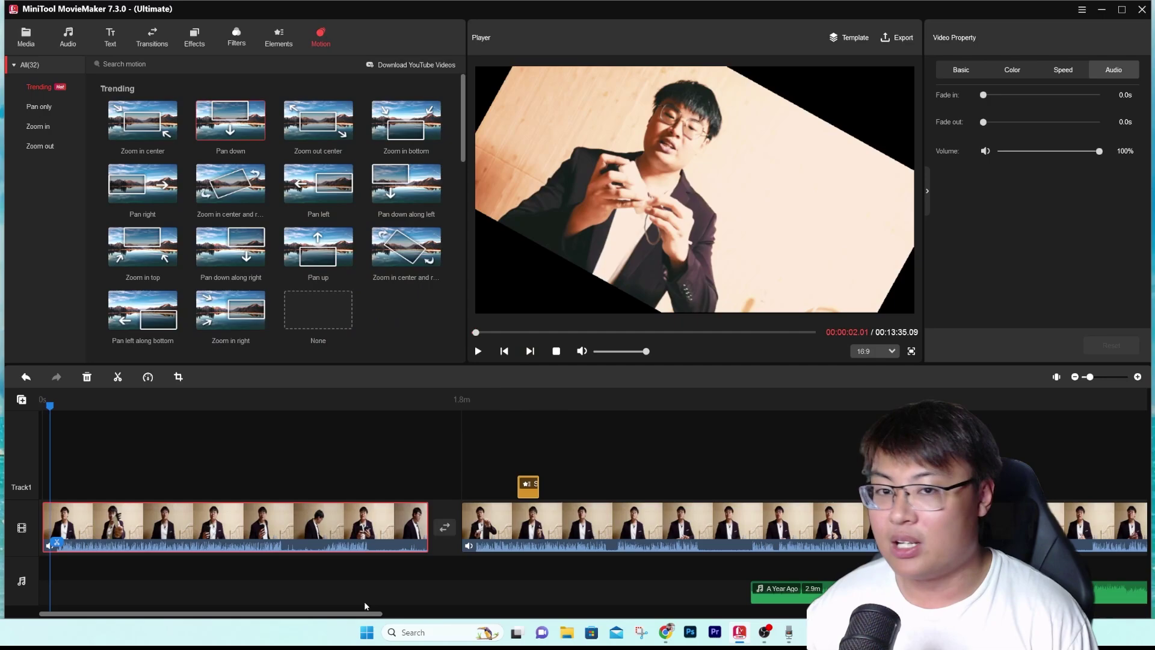
{"action": "left_click_drag", "start_coordinate": [339, 613], "coordinate": [1125, 608]}
{"action": "scroll", "coordinate": [421, 526], "scroll_direction": "left", "scroll_amount": 5}
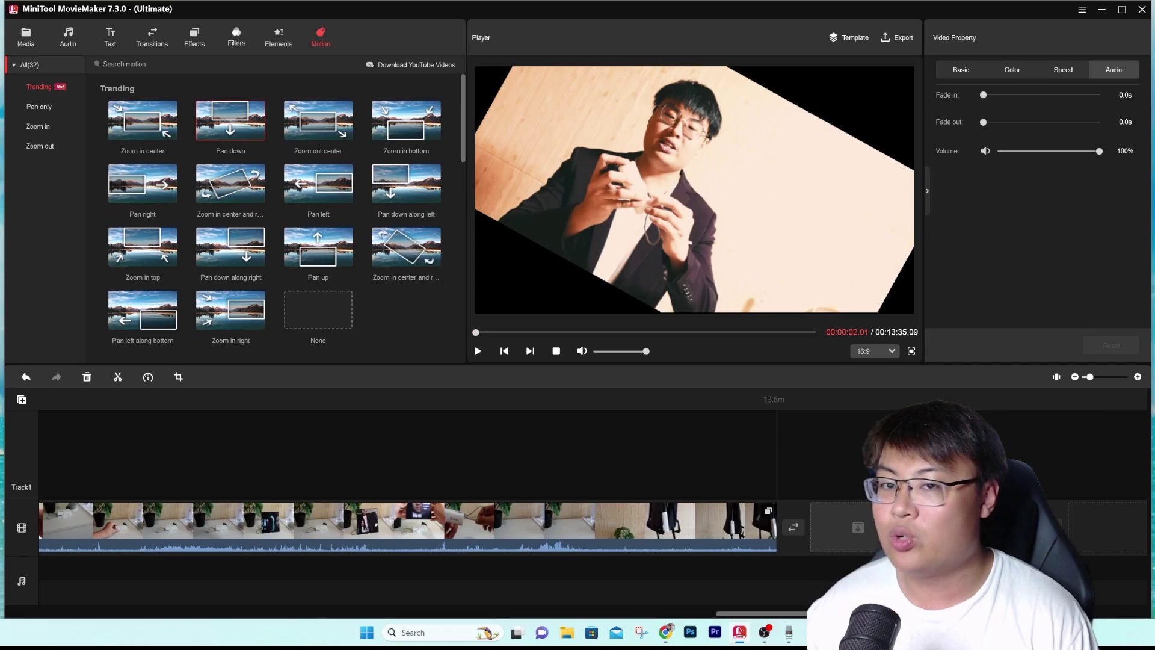
{"action": "scroll", "coordinate": [421, 526], "scroll_direction": "left", "scroll_amount": 10}
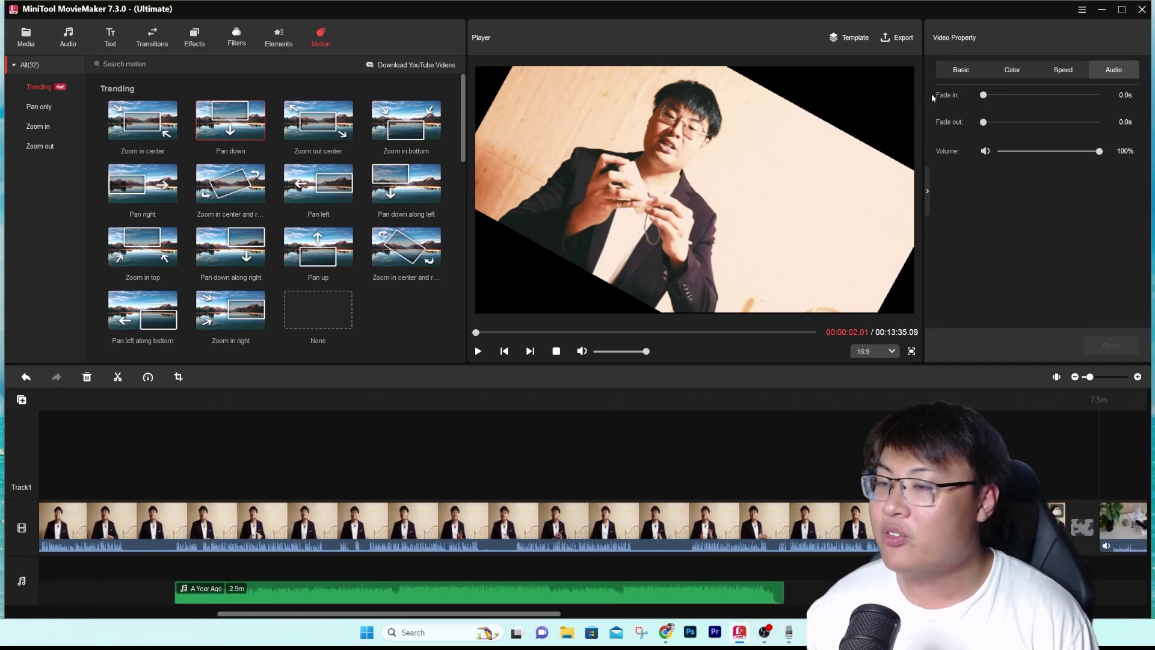
Step: Open the export settings and examine the format and resolution choices for exporting to a device
{"action": "left_click", "coordinate": [900, 40]}
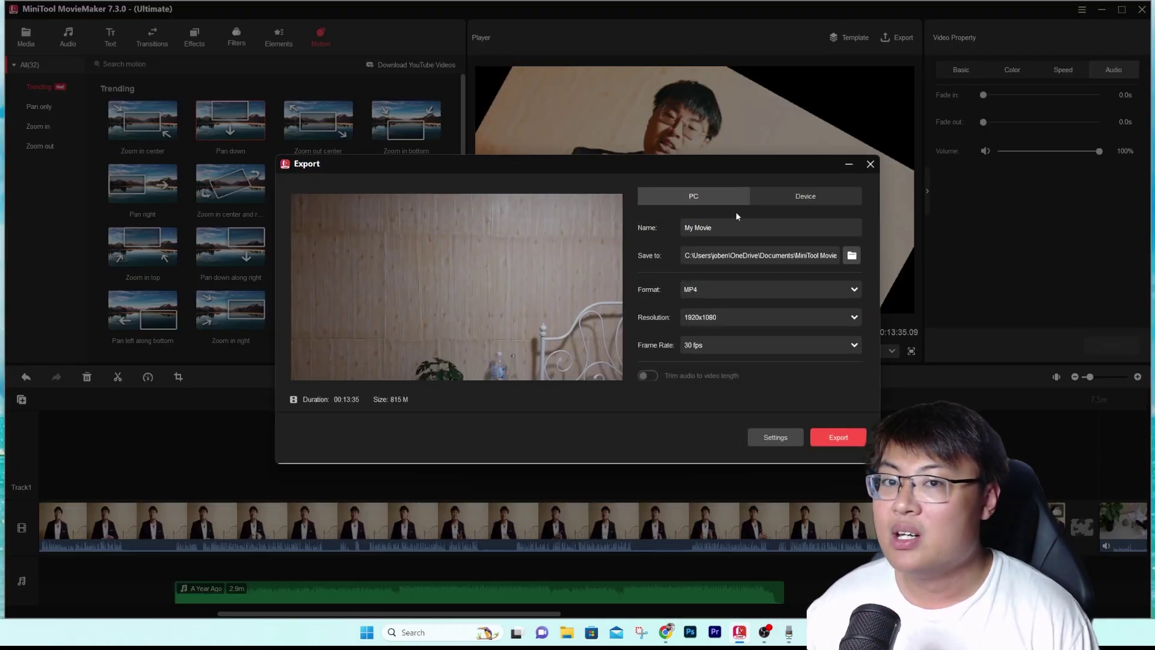
{"action": "left_click", "coordinate": [781, 198]}
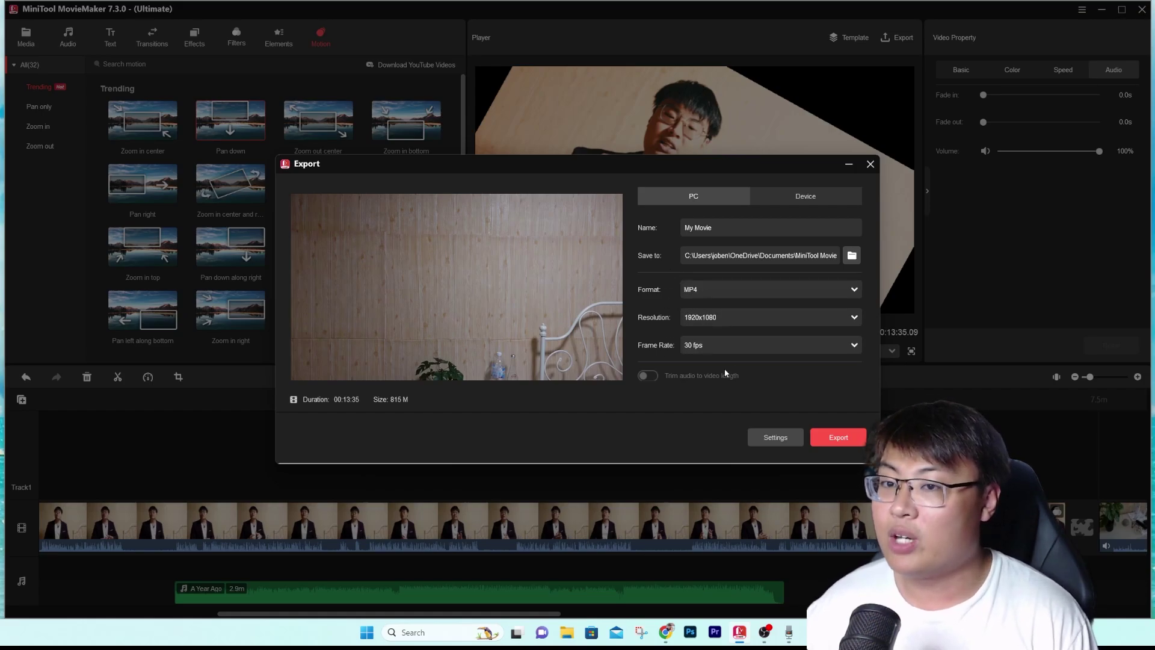
{"action": "left_click", "coordinate": [779, 196]}
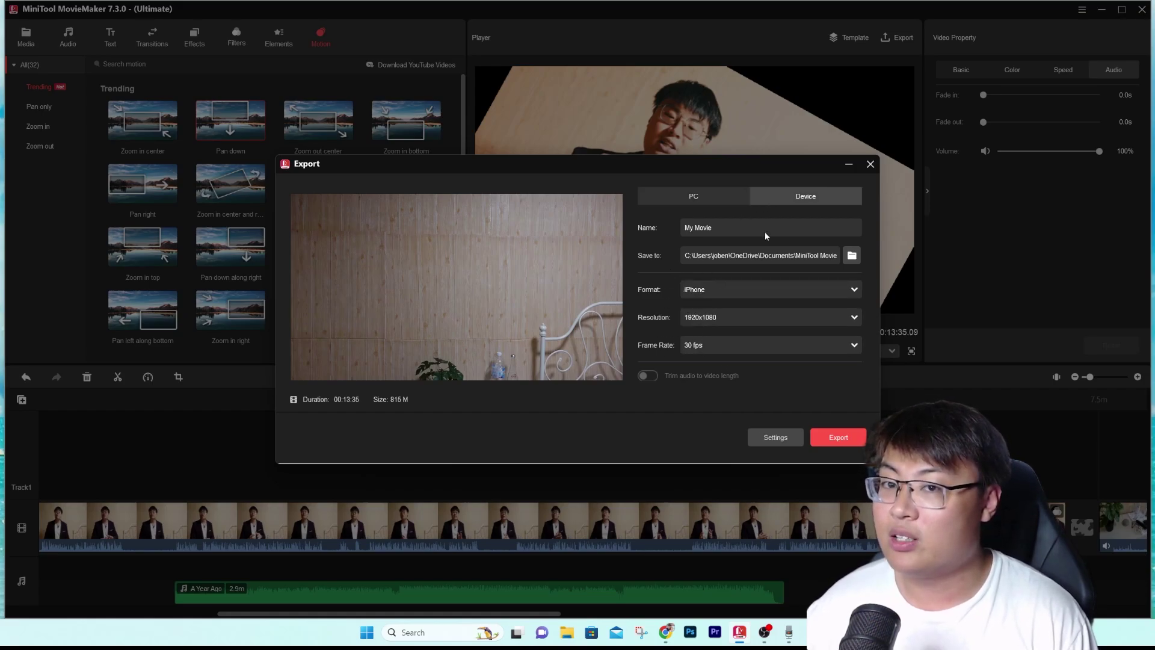
{"action": "left_click", "coordinate": [756, 287]}
{"action": "left_click", "coordinate": [757, 288]}
{"action": "left_click", "coordinate": [745, 317]}
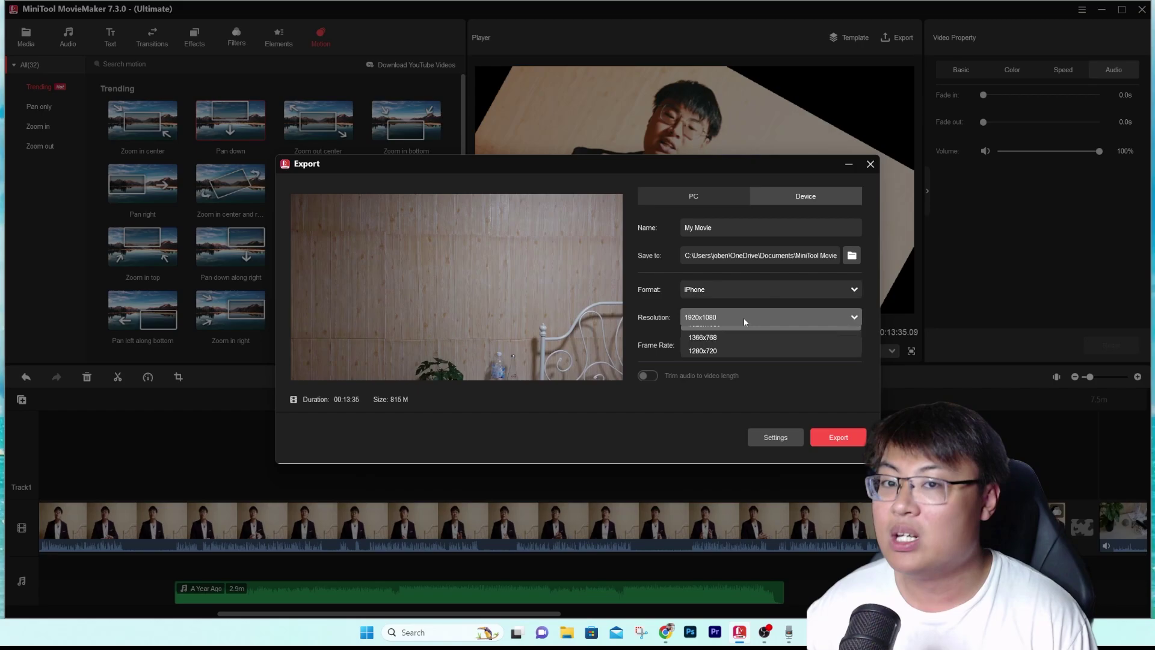
{"action": "left_click", "coordinate": [744, 317]}
Step: Return to the PC export options and examine the available resolutions and frame rates
{"action": "left_click", "coordinate": [697, 197]}
{"action": "left_click", "coordinate": [722, 318]}
{"action": "left_click", "coordinate": [722, 317]}
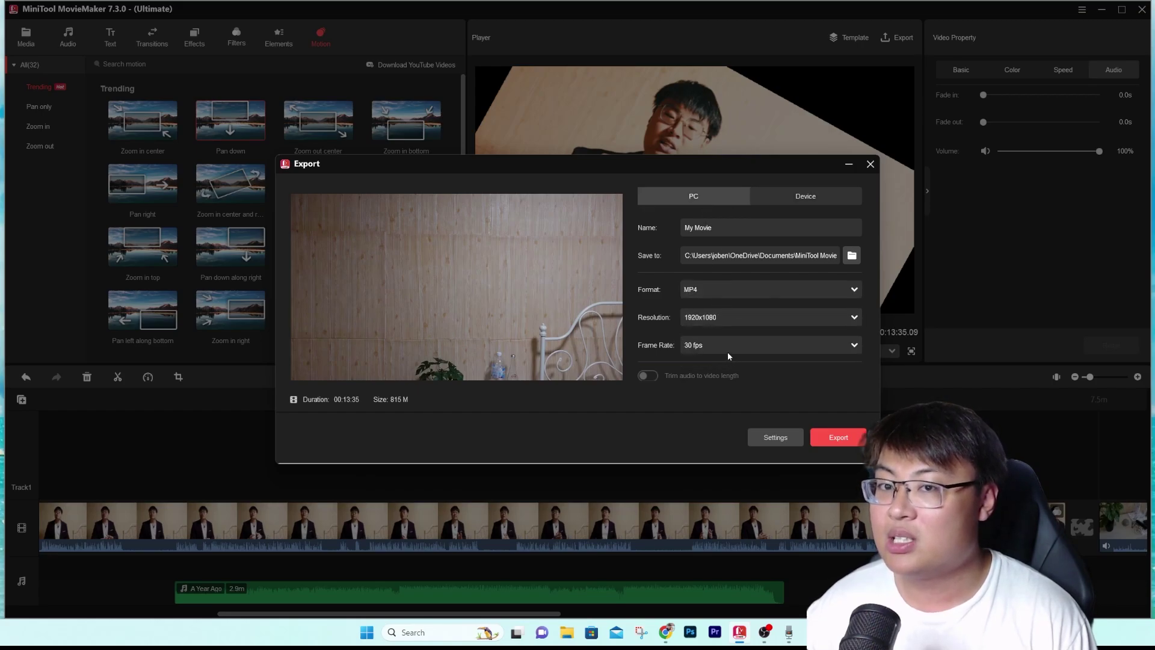
{"action": "left_click", "coordinate": [727, 349]}
{"action": "left_click", "coordinate": [687, 420]}
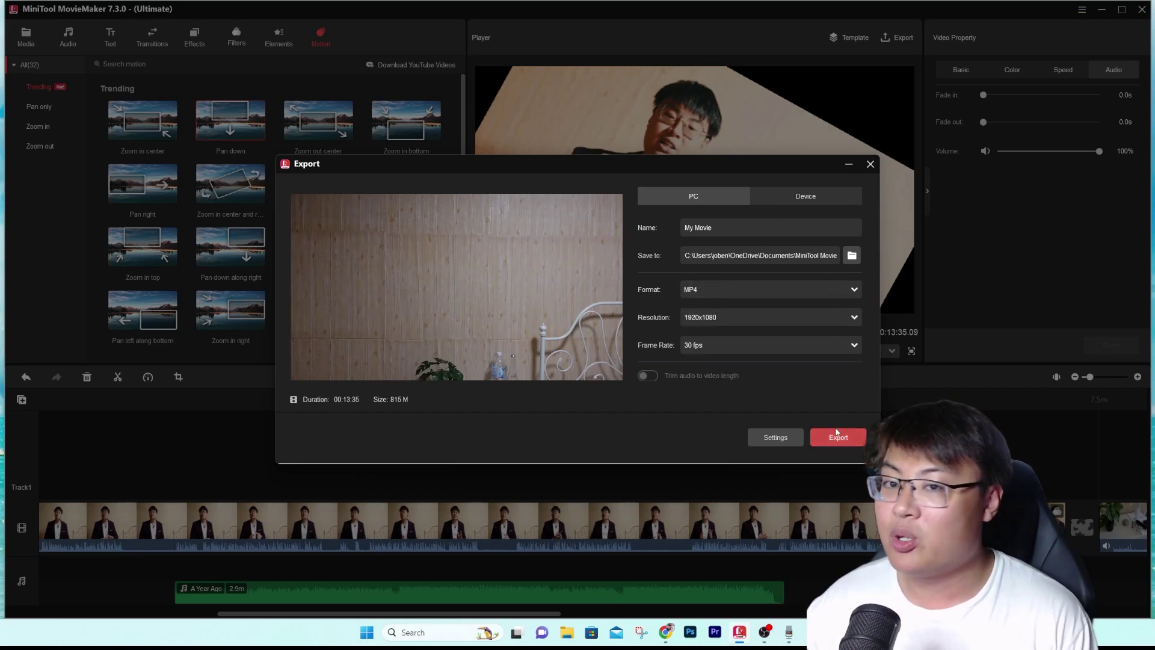
Step: Open the advanced export settings and examine the available video encoders
{"action": "left_click", "coordinate": [779, 439]}
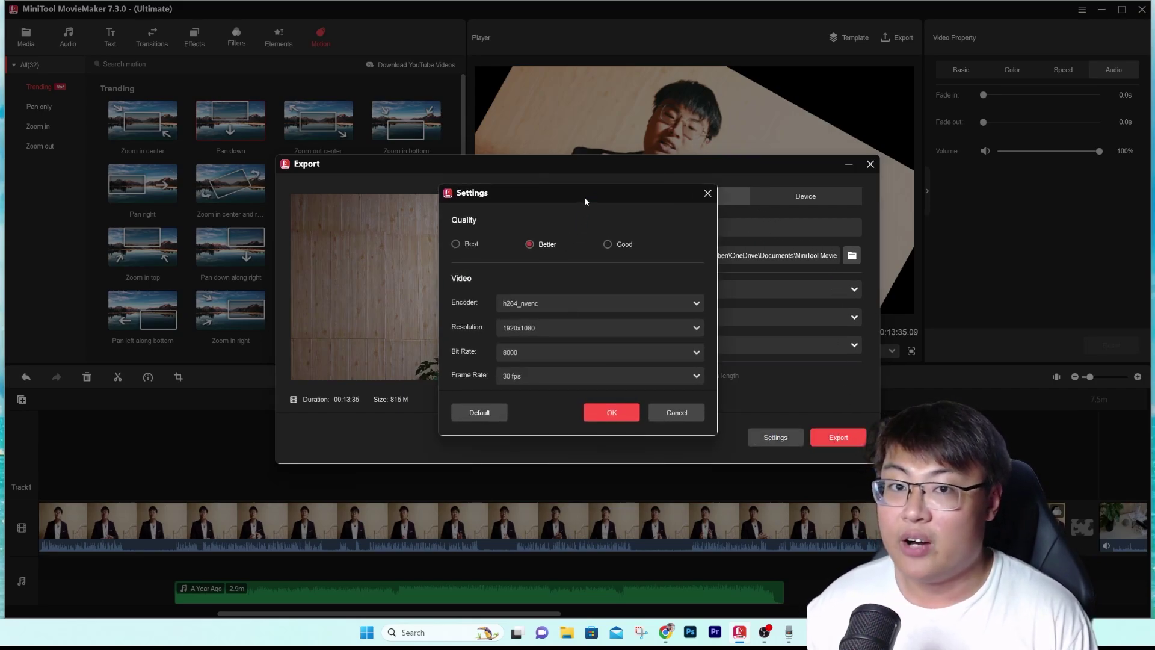
{"action": "left_click_drag", "start_coordinate": [584, 201], "coordinate": [631, 209]}
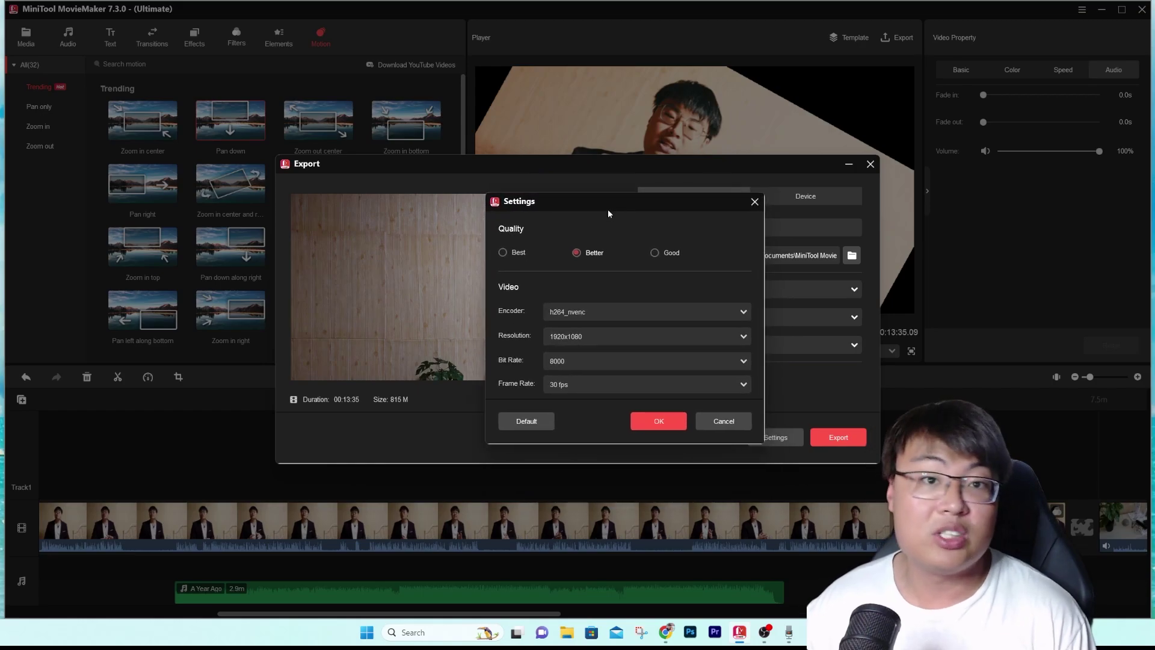
{"action": "left_click", "coordinate": [611, 312]}
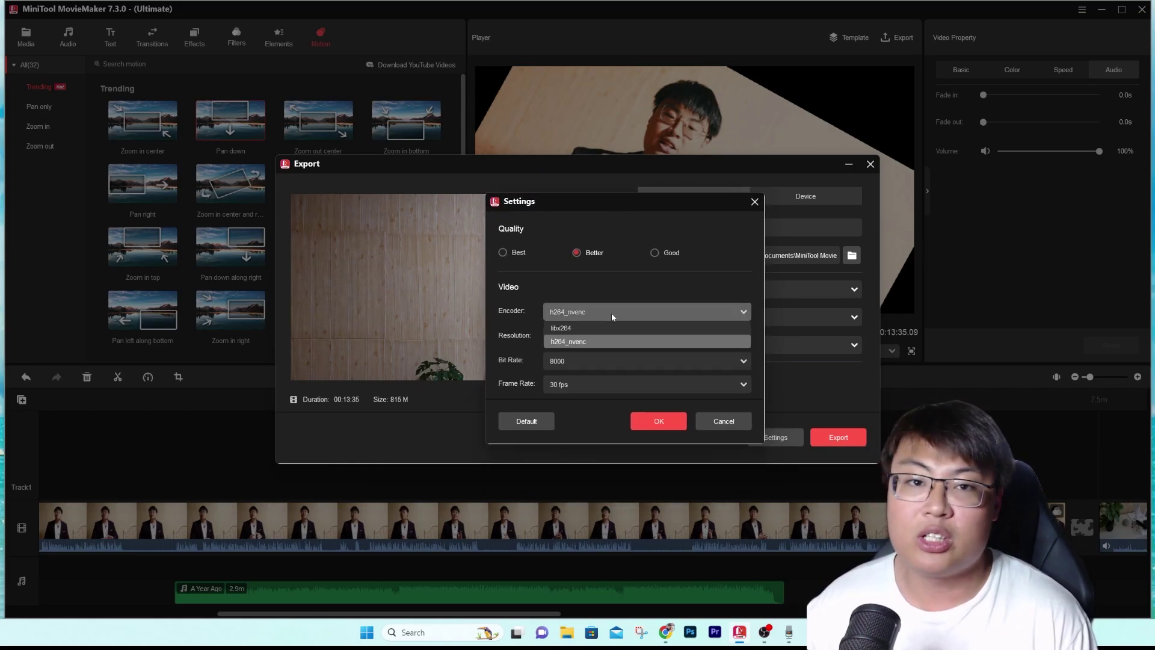
{"action": "left_click", "coordinate": [619, 287]}
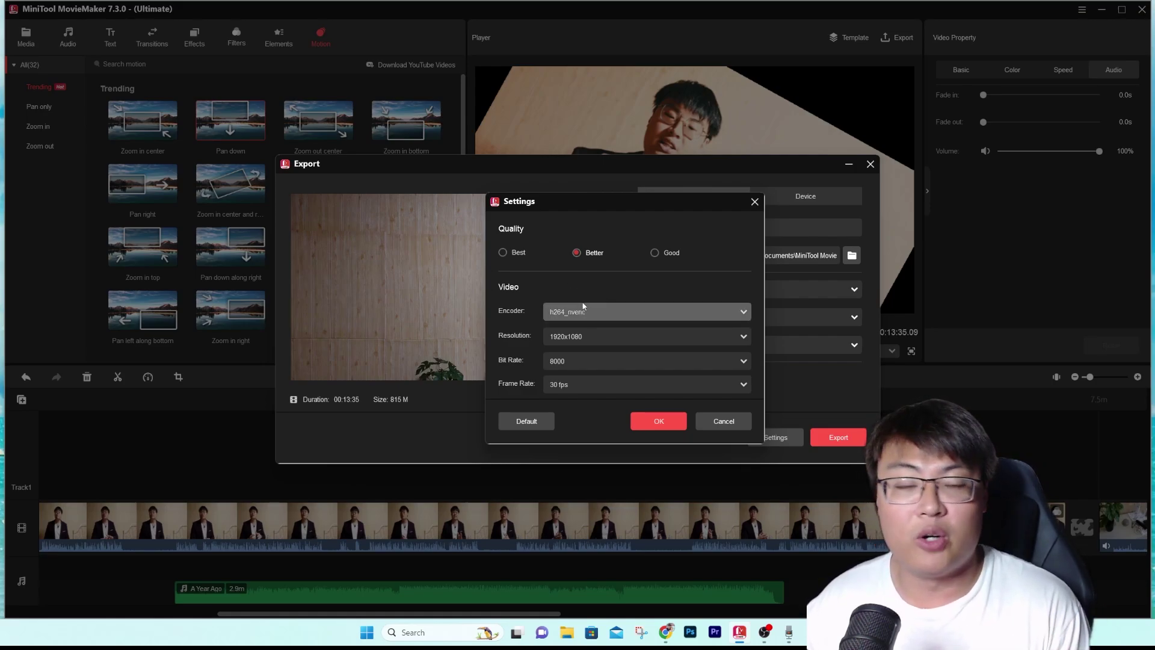
Step: Examine the advanced resolution, bit rate, frame rate and quality options, and close the export without saving changes
{"action": "left_click_drag", "start_coordinate": [556, 208], "coordinate": [513, 213]}
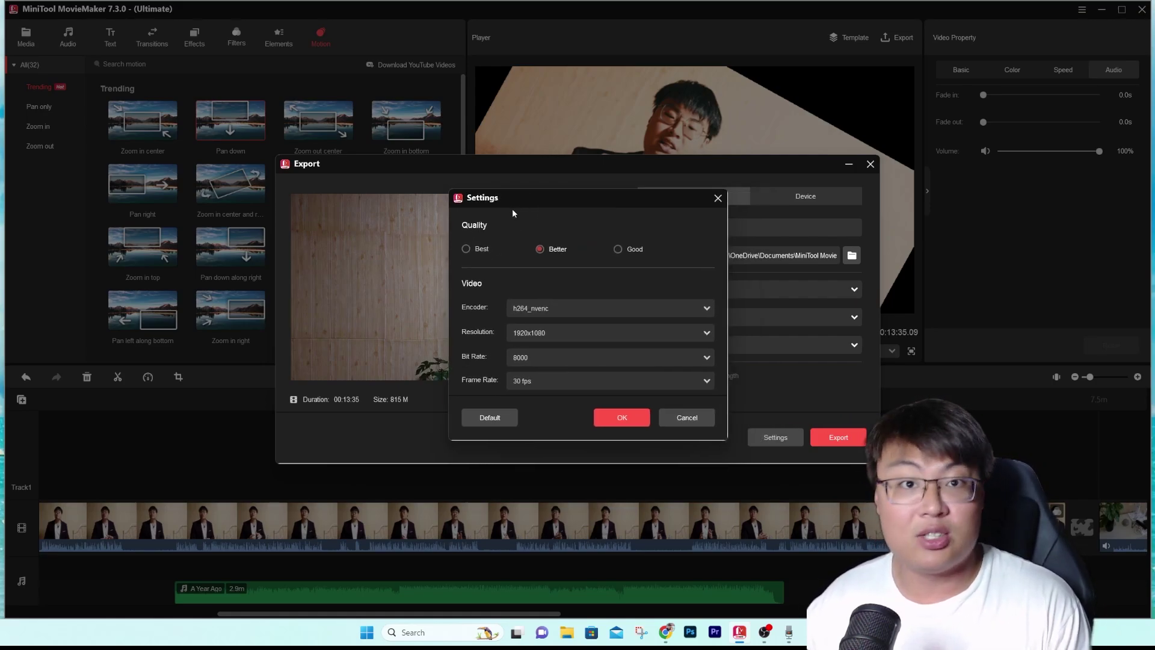
{"action": "left_click", "coordinate": [541, 335]}
{"action": "left_click", "coordinate": [551, 337]}
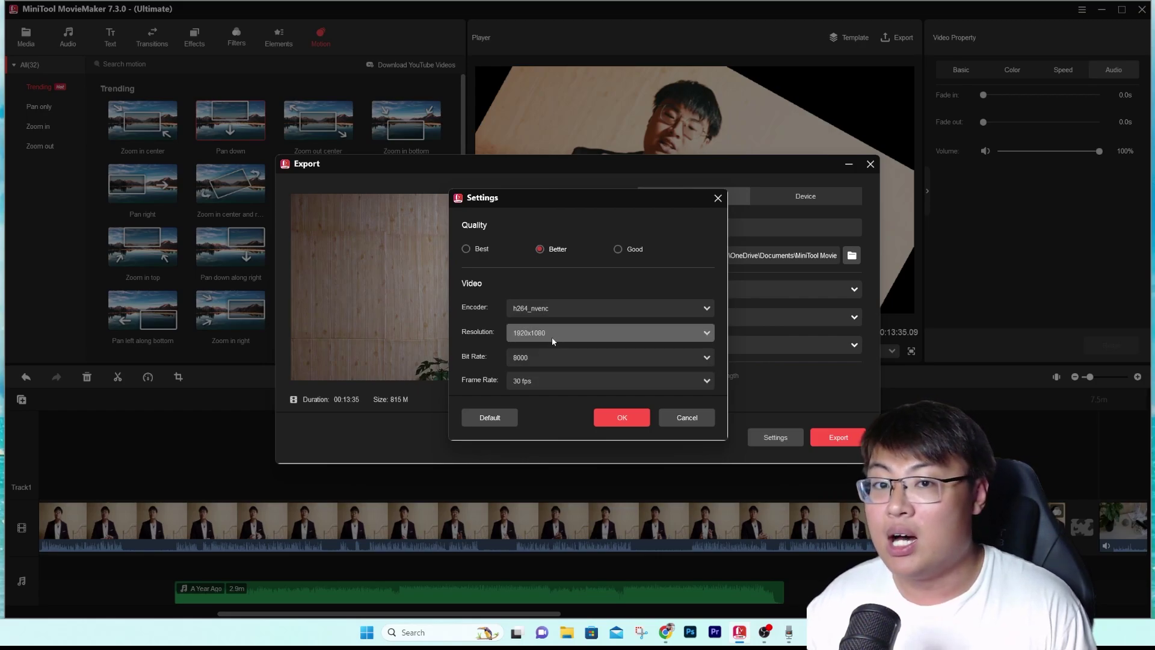
{"action": "left_click", "coordinate": [538, 357]}
{"action": "left_click", "coordinate": [538, 357]}
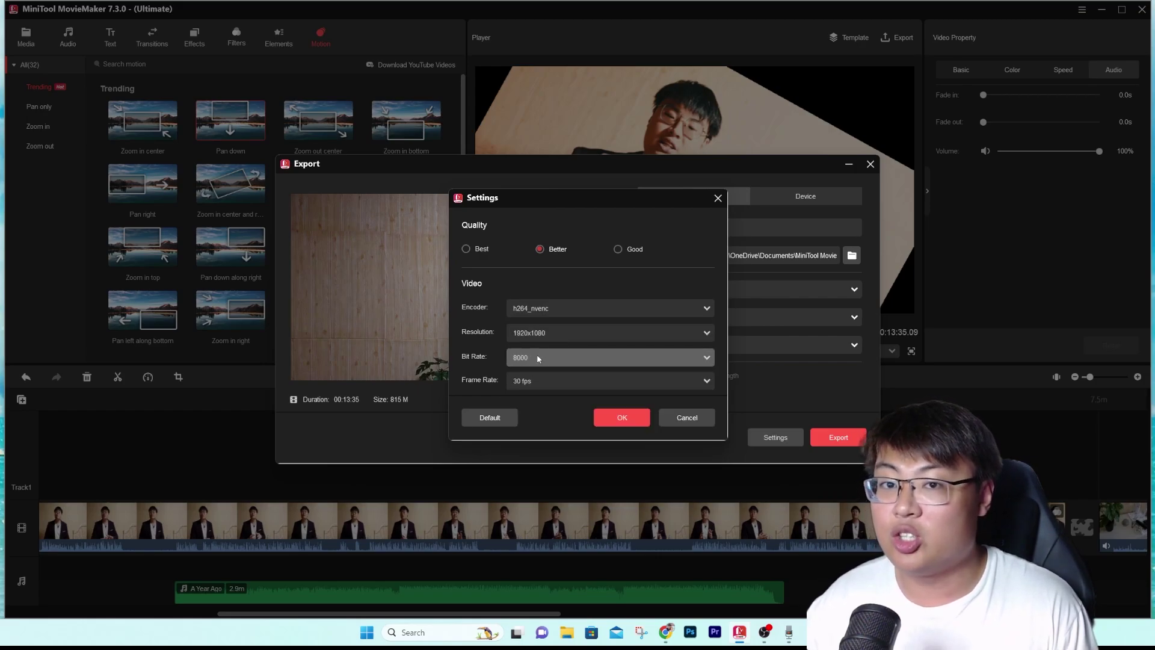
{"action": "left_click", "coordinate": [527, 385]}
{"action": "left_click", "coordinate": [528, 384]}
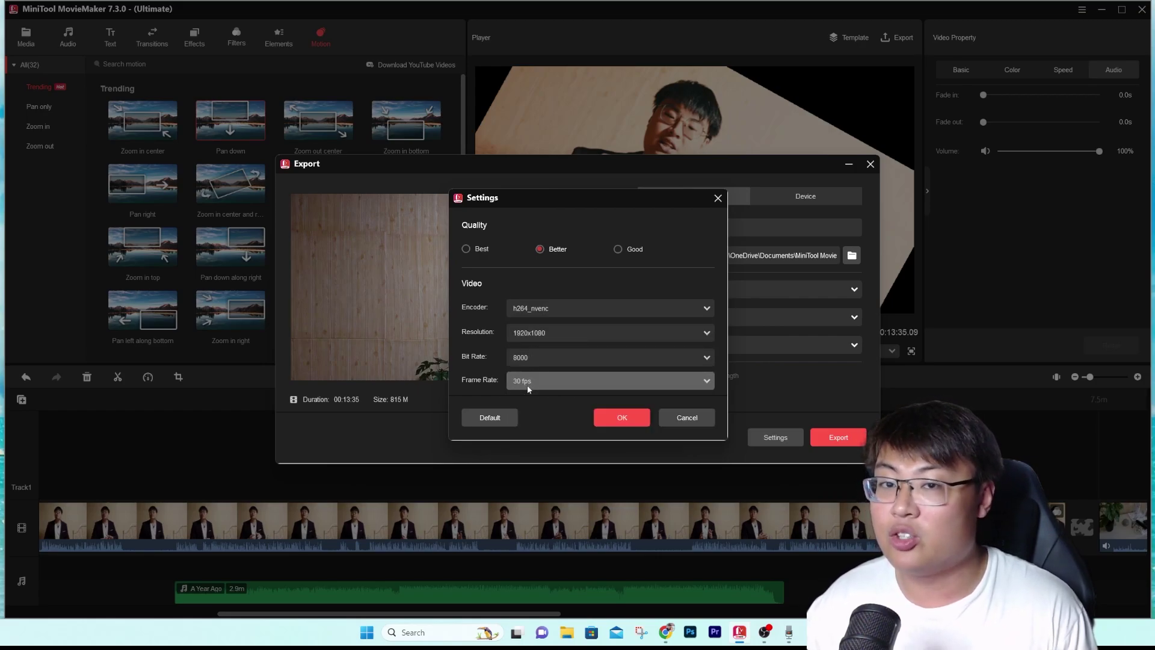
{"action": "left_click", "coordinate": [539, 249]}
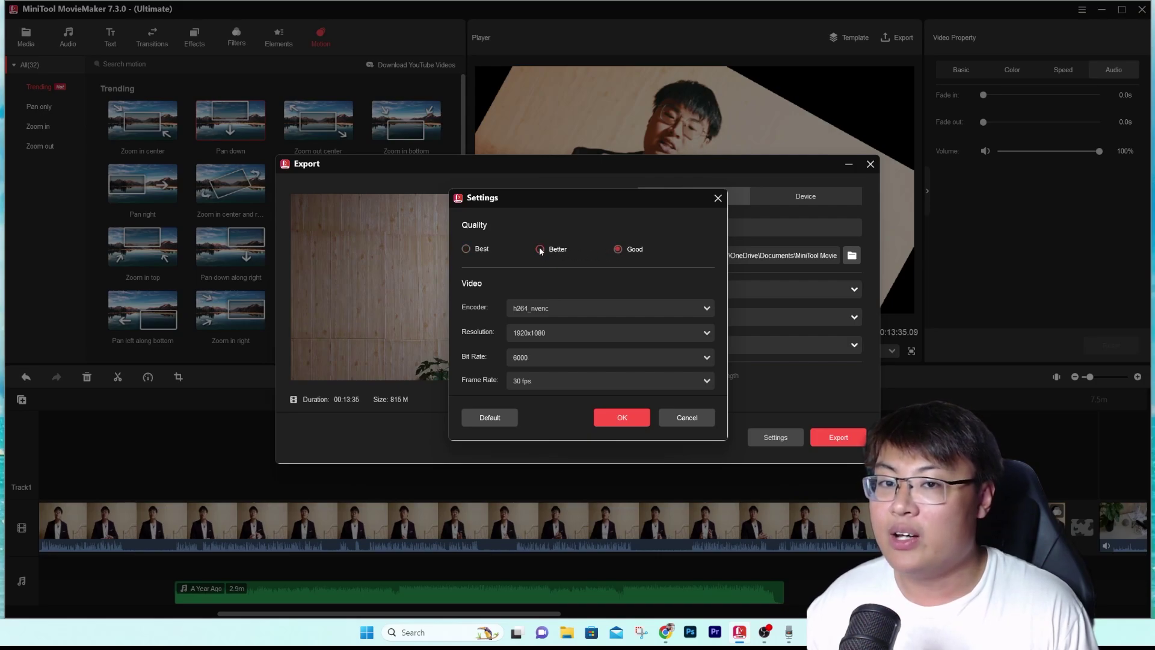
{"action": "left_click", "coordinate": [687, 417]}
{"action": "left_click", "coordinate": [870, 164]}
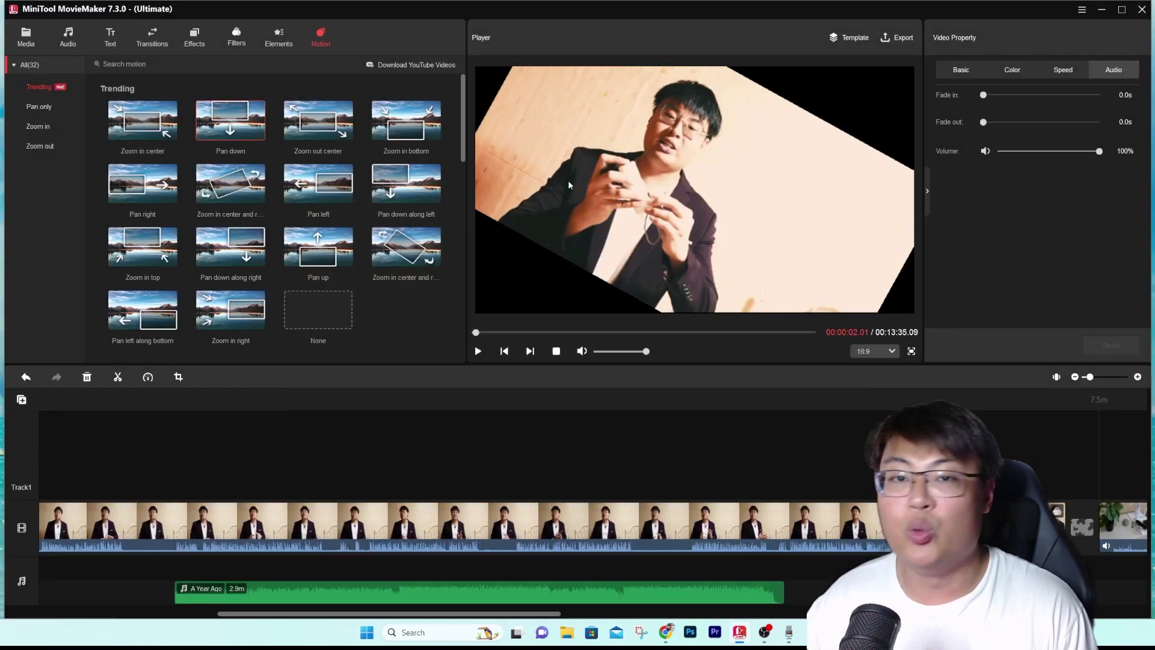
Step: Apply the Pan down motion to the video clip that has the Cool 1 filter, and return to the media library
{"action": "mouse_move", "coordinate": [386, 256]}
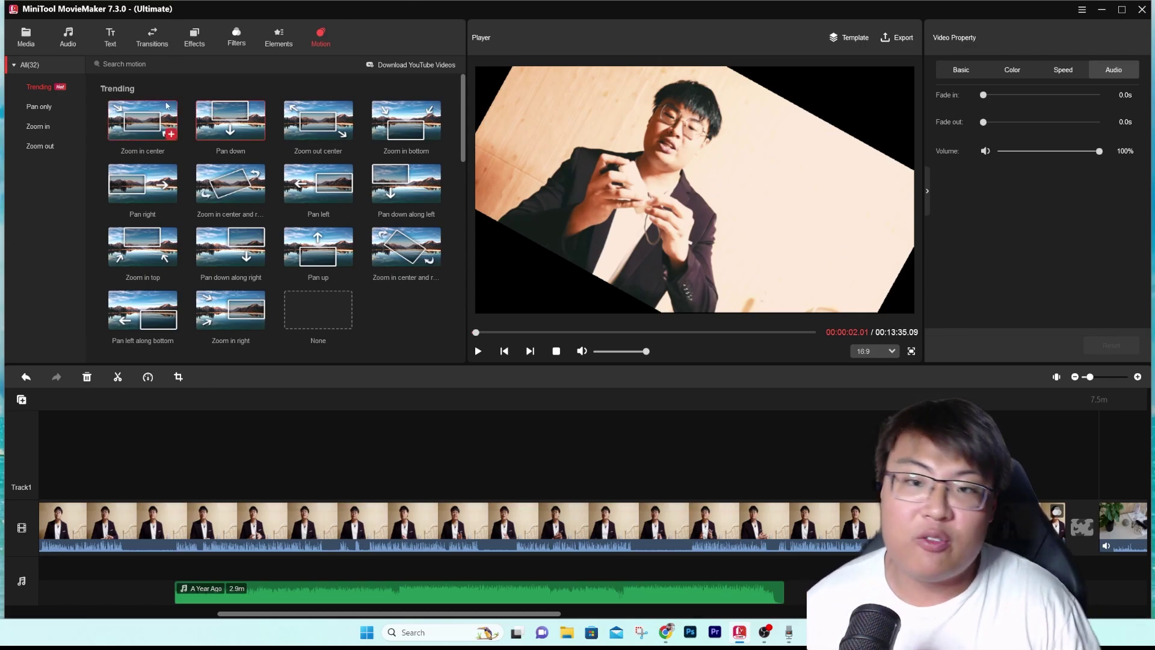
{"action": "mouse_move", "coordinate": [216, 127]}
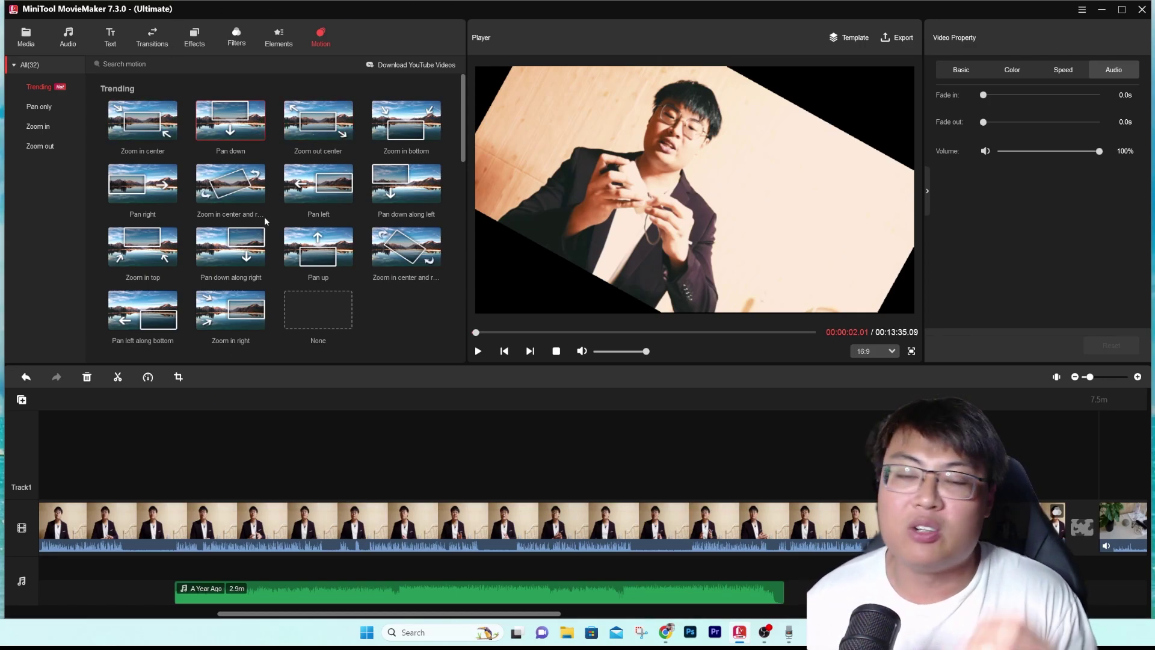
{"action": "mouse_move", "coordinate": [228, 260]}
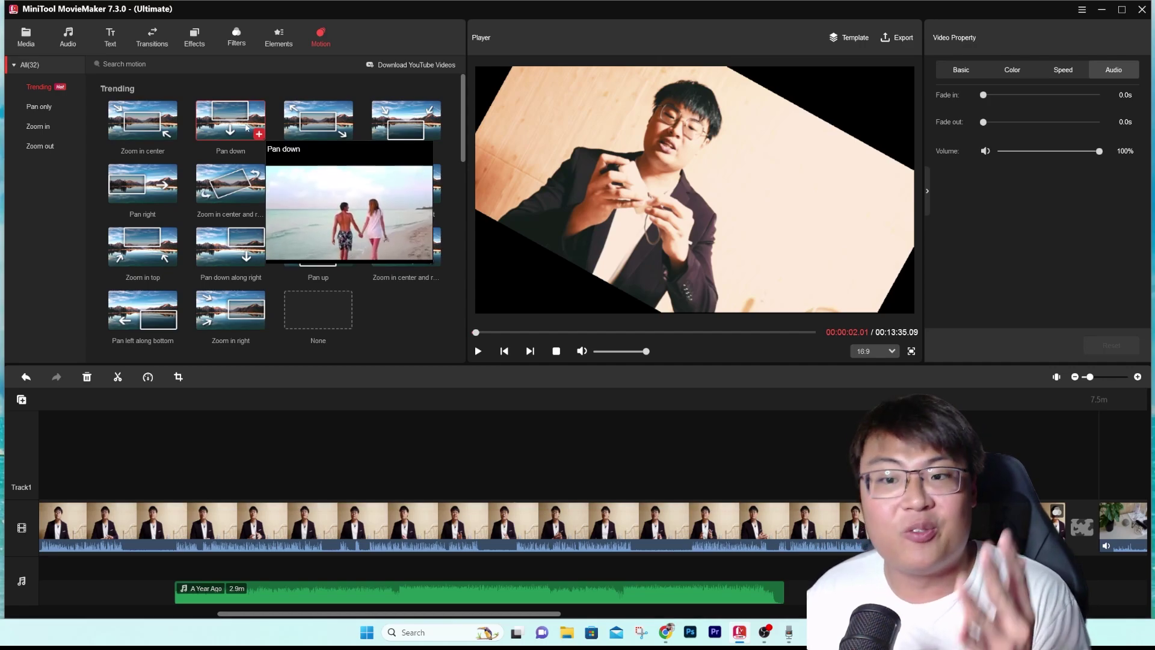
{"action": "left_click_drag", "start_coordinate": [230, 129], "coordinate": [221, 537]}
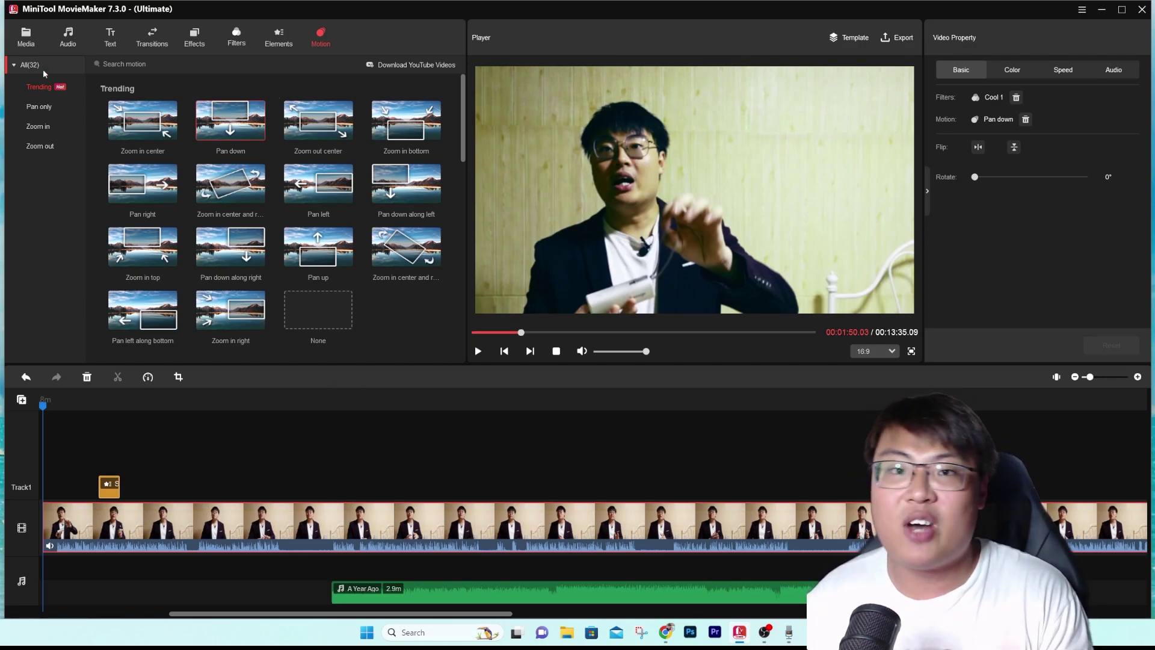
{"action": "left_click", "coordinate": [25, 36]}
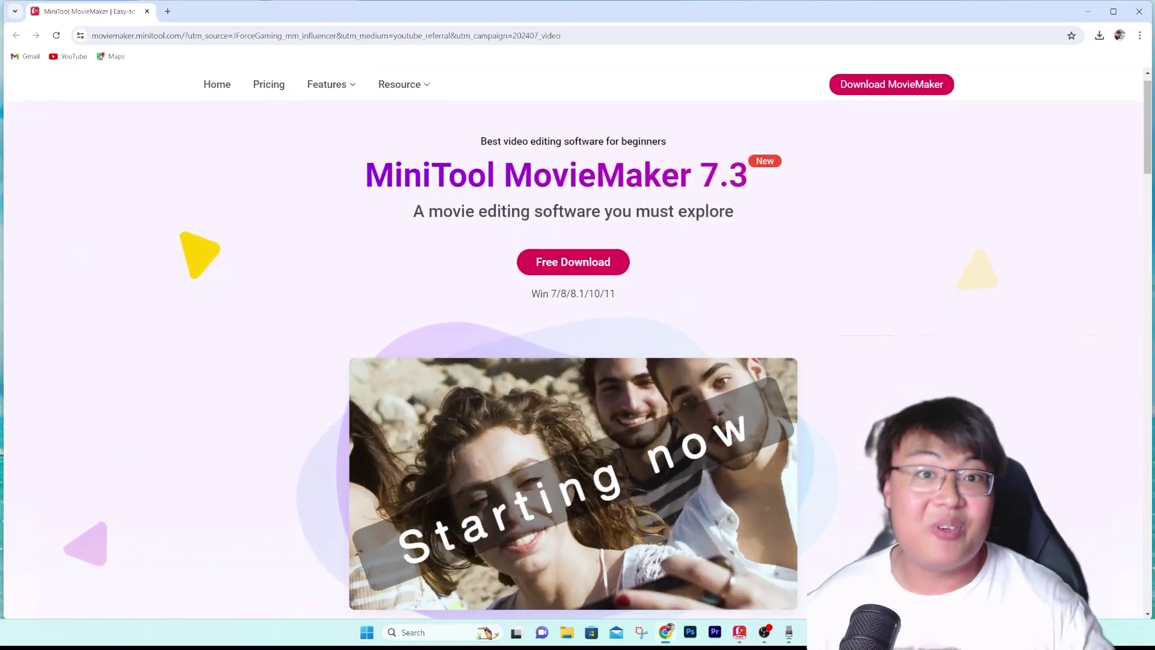
Step: Examine the MiniTool MovieMaker website's home page in the browser, from the download section down through its feature descriptions
{"action": "scroll", "coordinate": [572, 343], "scroll_direction": "down", "scroll_amount": 1}
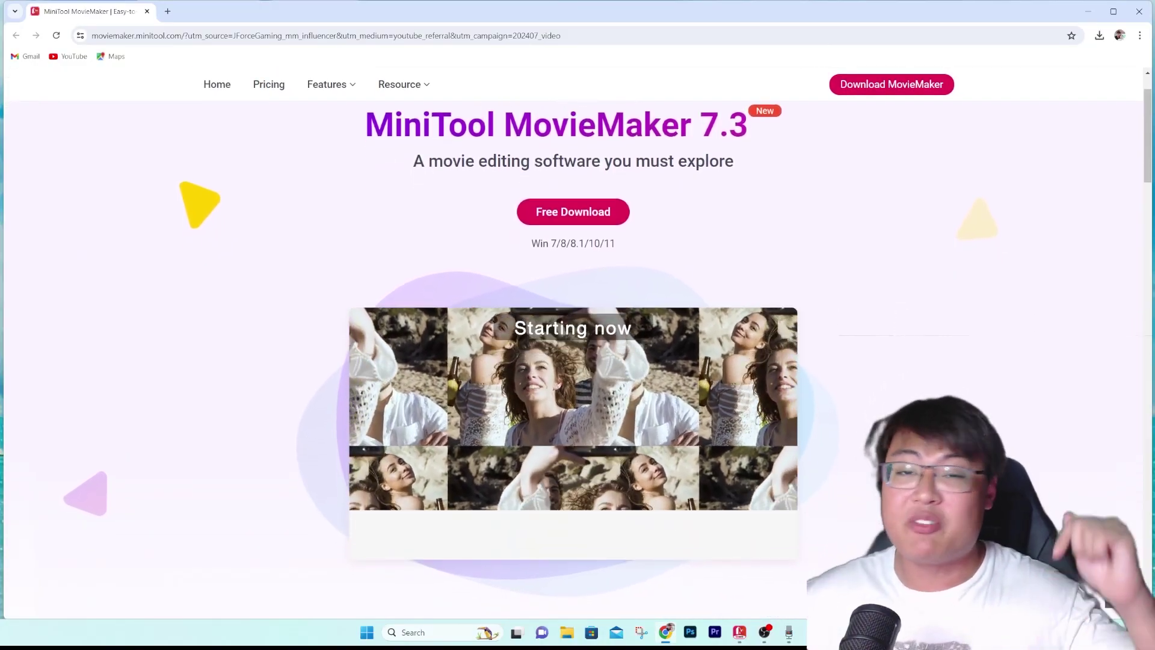
{"action": "scroll", "coordinate": [573, 343], "scroll_direction": "down", "scroll_amount": 1}
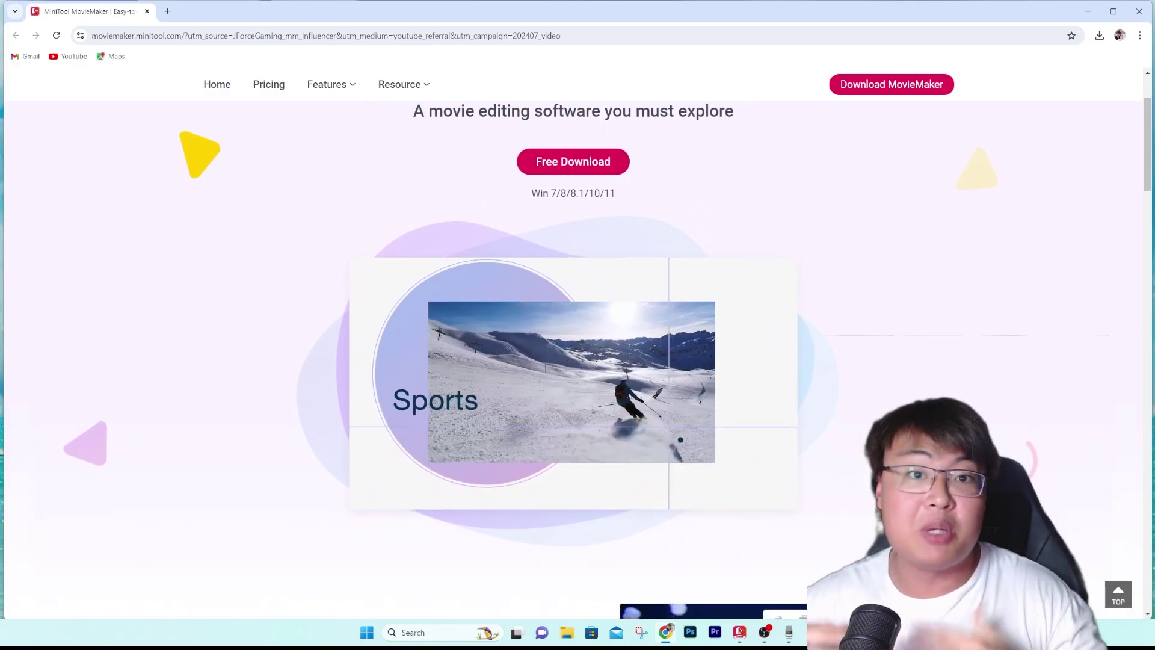
{"action": "scroll", "coordinate": [573, 343], "scroll_direction": "down", "scroll_amount": 1}
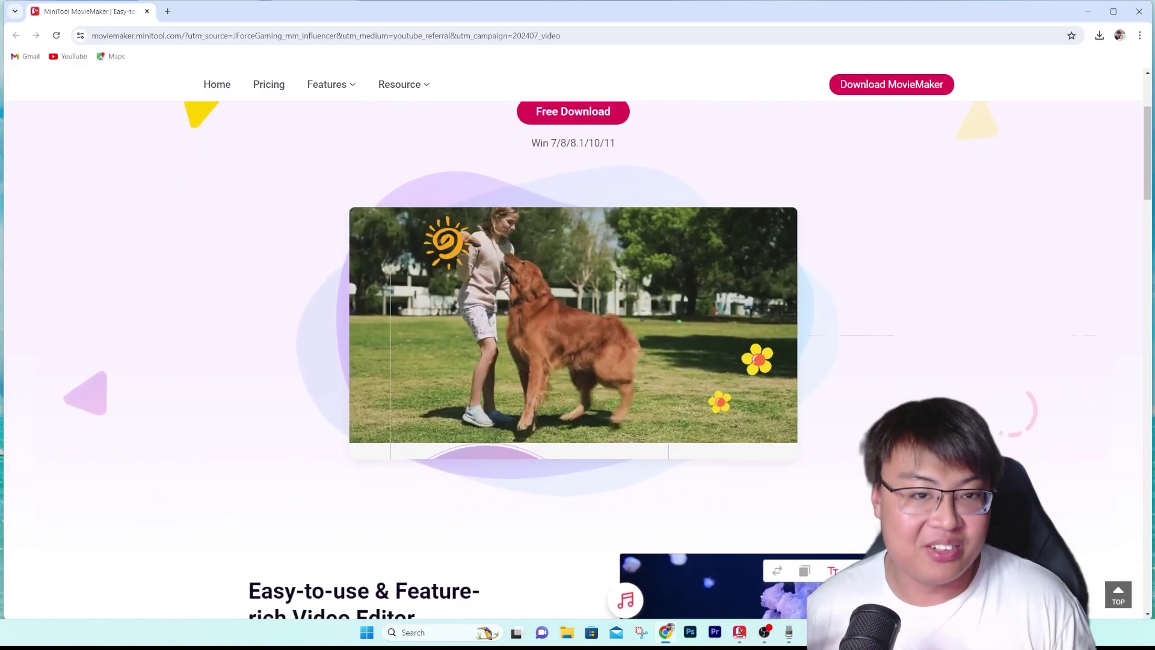
{"action": "scroll", "coordinate": [573, 343], "scroll_direction": "down", "scroll_amount": 1}
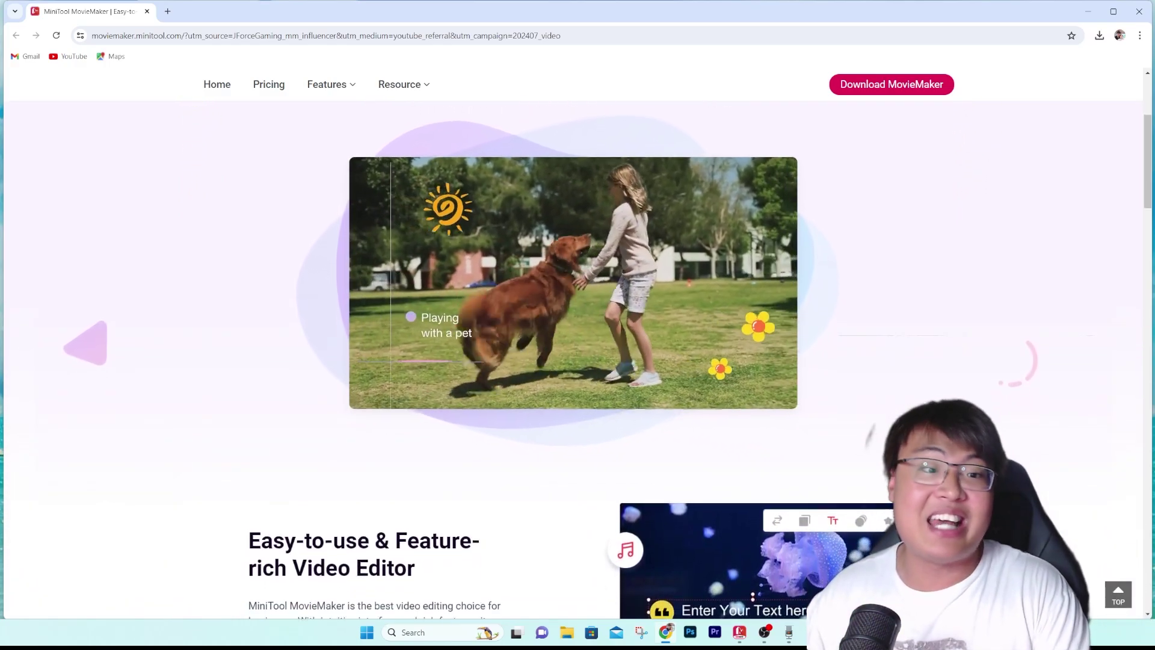
{"action": "scroll", "coordinate": [573, 343], "scroll_direction": "down", "scroll_amount": 1}
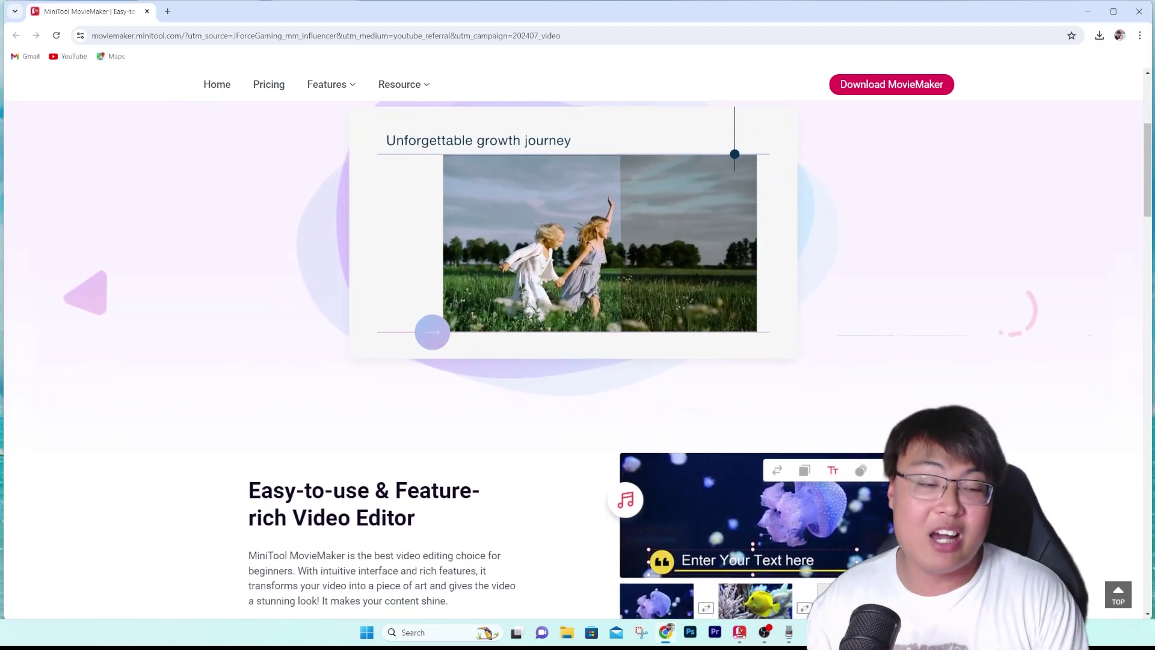
{"action": "scroll", "coordinate": [573, 342], "scroll_direction": "down", "scroll_amount": 2}
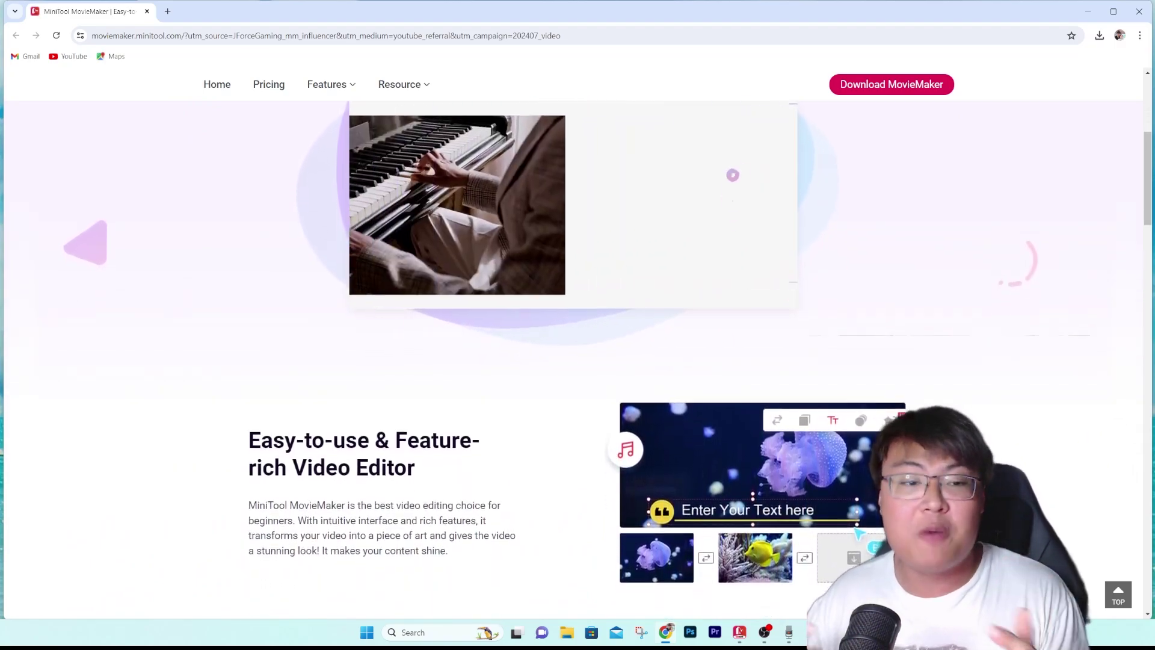
{"action": "scroll", "coordinate": [573, 343], "scroll_direction": "down", "scroll_amount": 1}
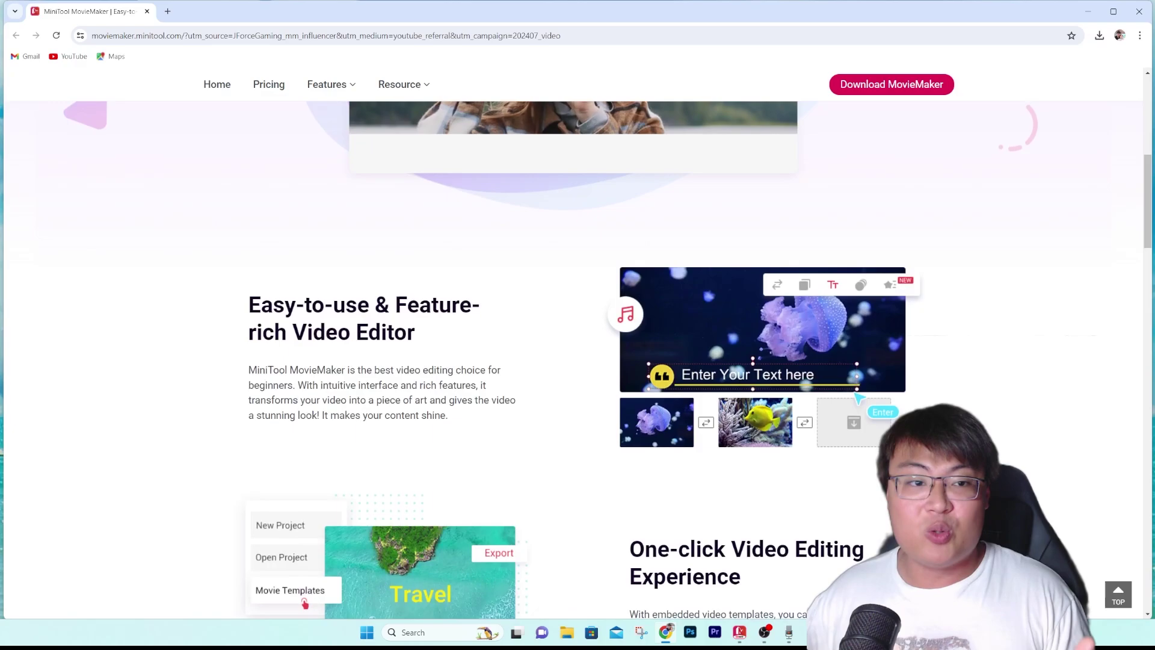
{"action": "scroll", "coordinate": [573, 343], "scroll_direction": "down", "scroll_amount": 1}
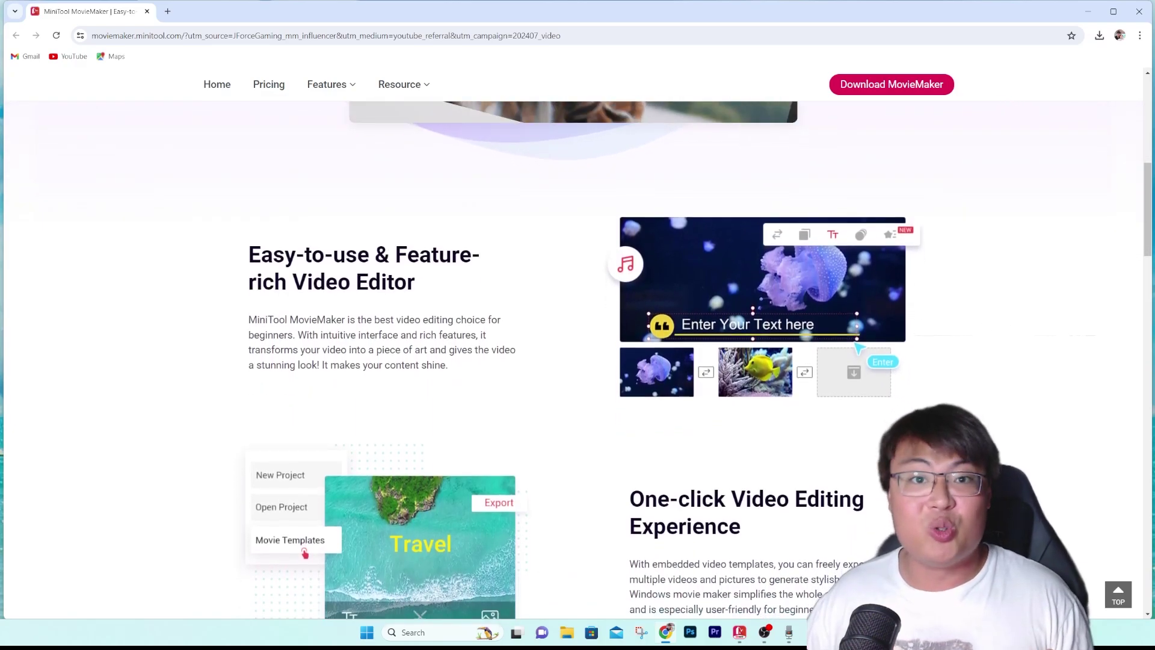
{"action": "scroll", "coordinate": [572, 342], "scroll_direction": "down", "scroll_amount": 1}
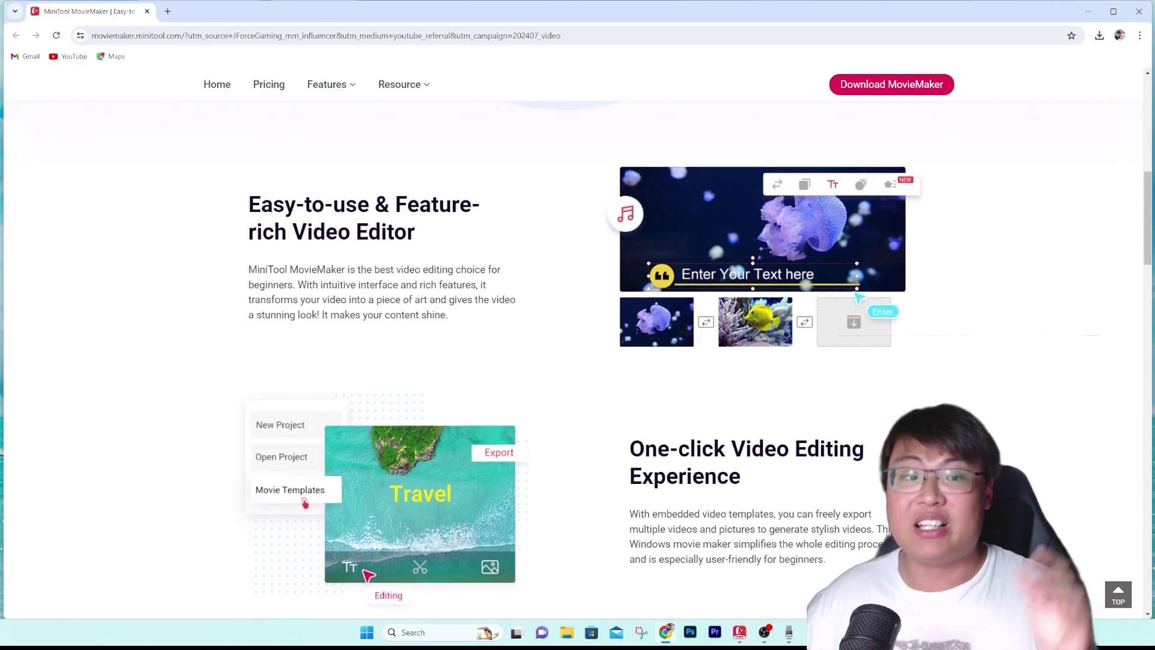
{"action": "scroll", "coordinate": [573, 342], "scroll_direction": "down", "scroll_amount": 1}
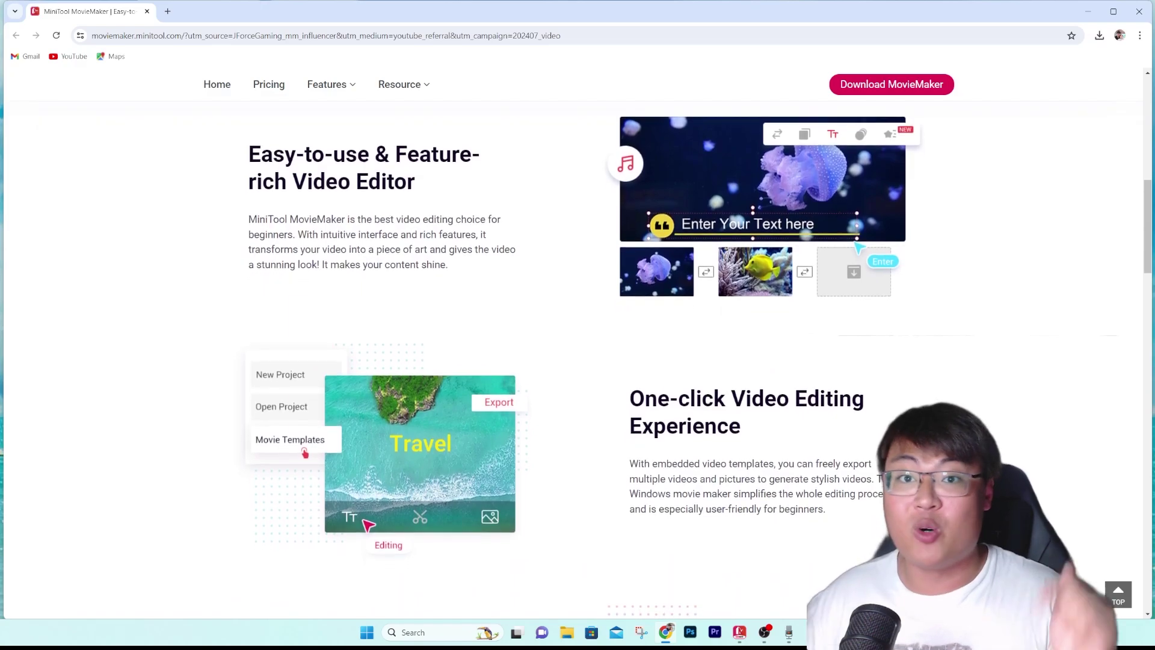
{"action": "scroll", "coordinate": [573, 343], "scroll_direction": "down", "scroll_amount": 2}
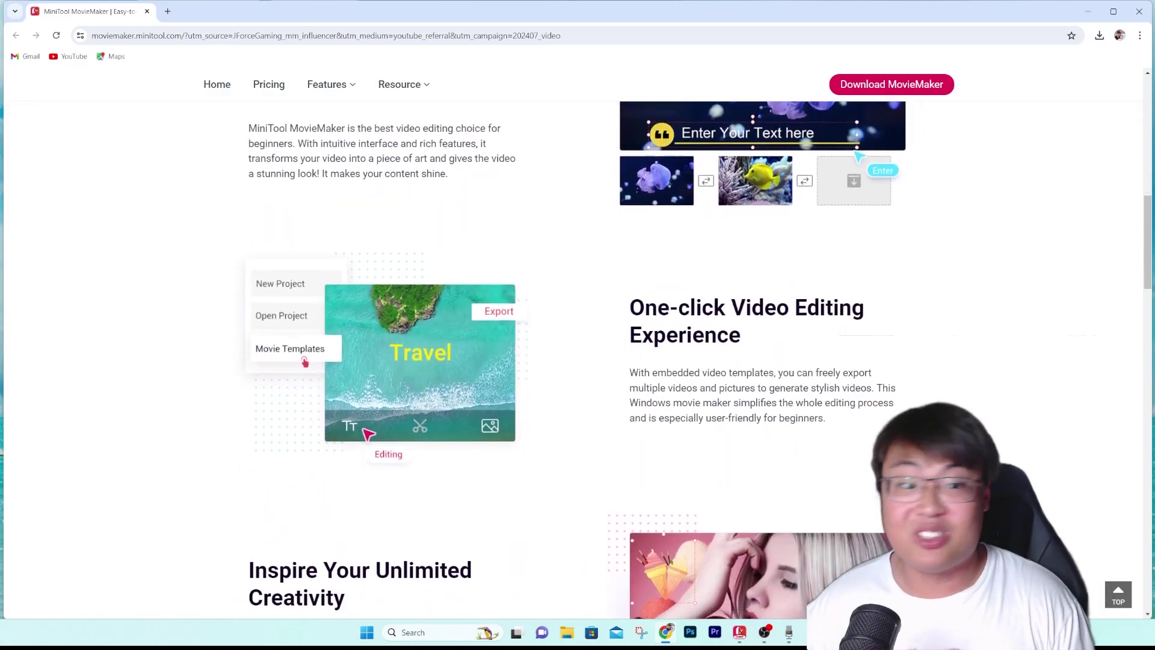
{"action": "scroll", "coordinate": [573, 343], "scroll_direction": "down", "scroll_amount": 1}
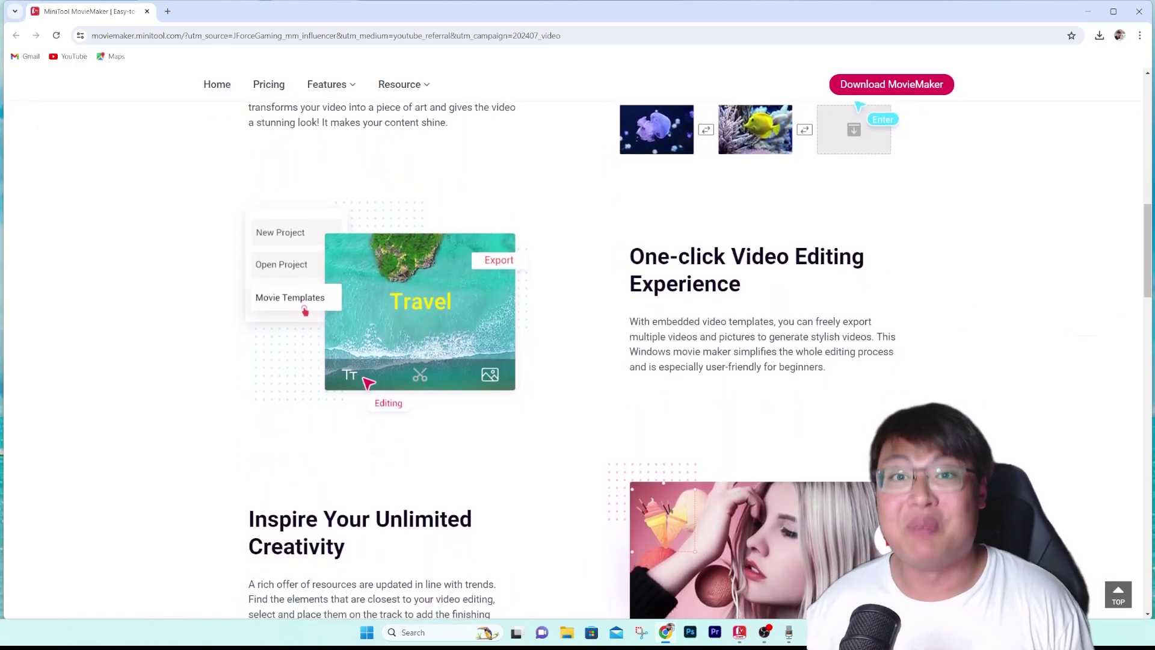